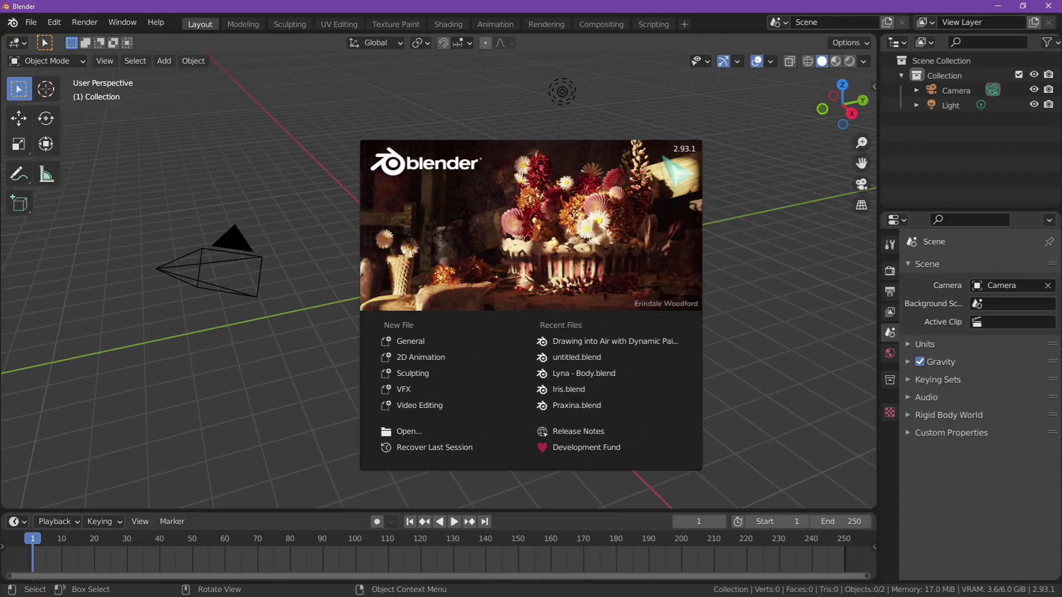
- Dismiss the splash screen and add a mesh cube at the world origin
{"action": "left_click", "coordinate": [737, 202]}
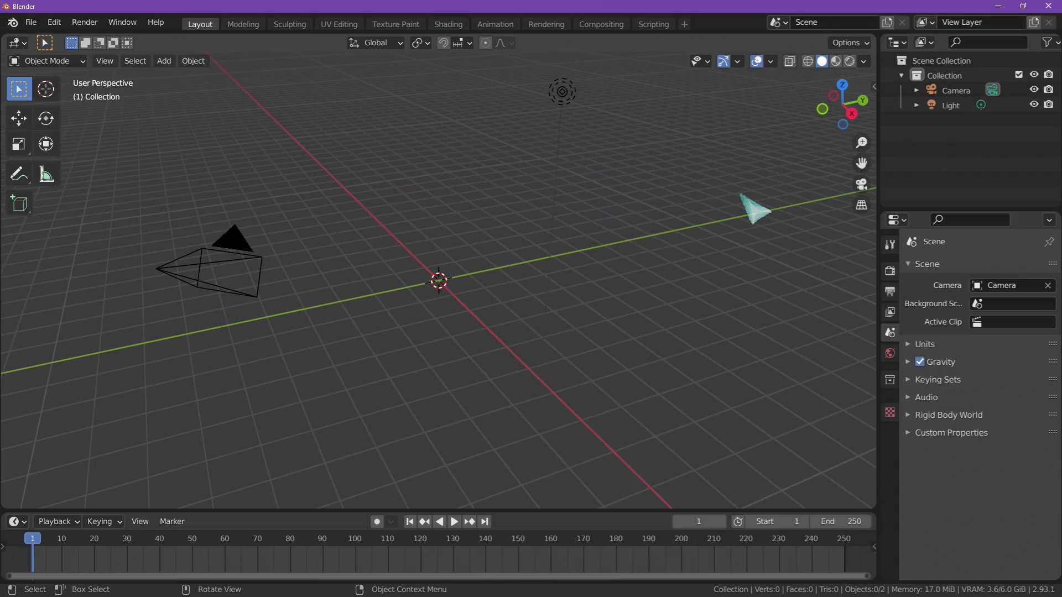
{"action": "middle_click_drag", "start_coordinate": [741, 194], "coordinate": [683, 351]}
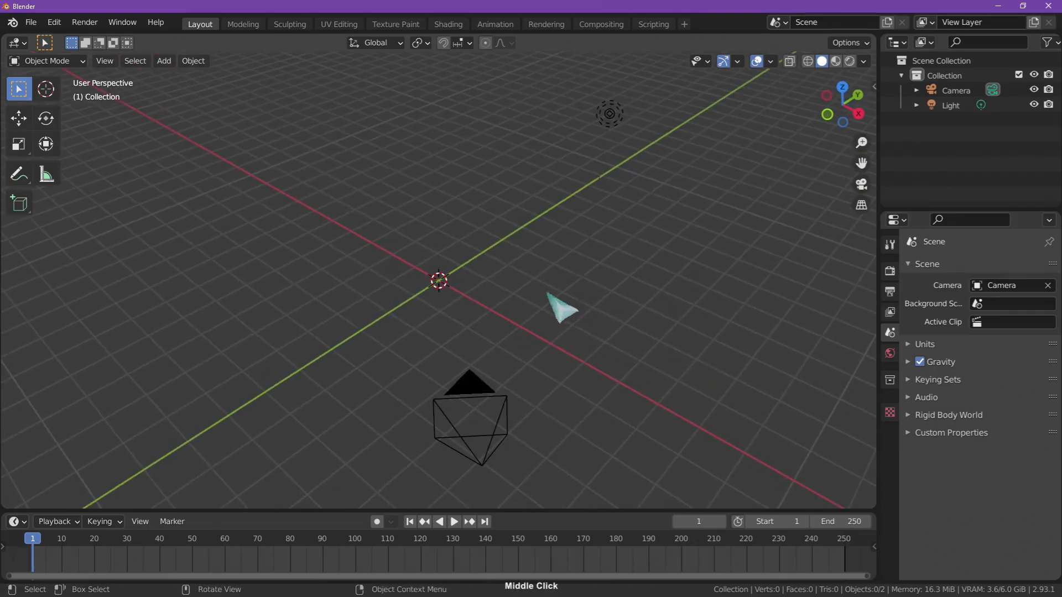
{"action": "key", "text": "shift+a"}
{"action": "mouse_move", "coordinate": [554, 292]}
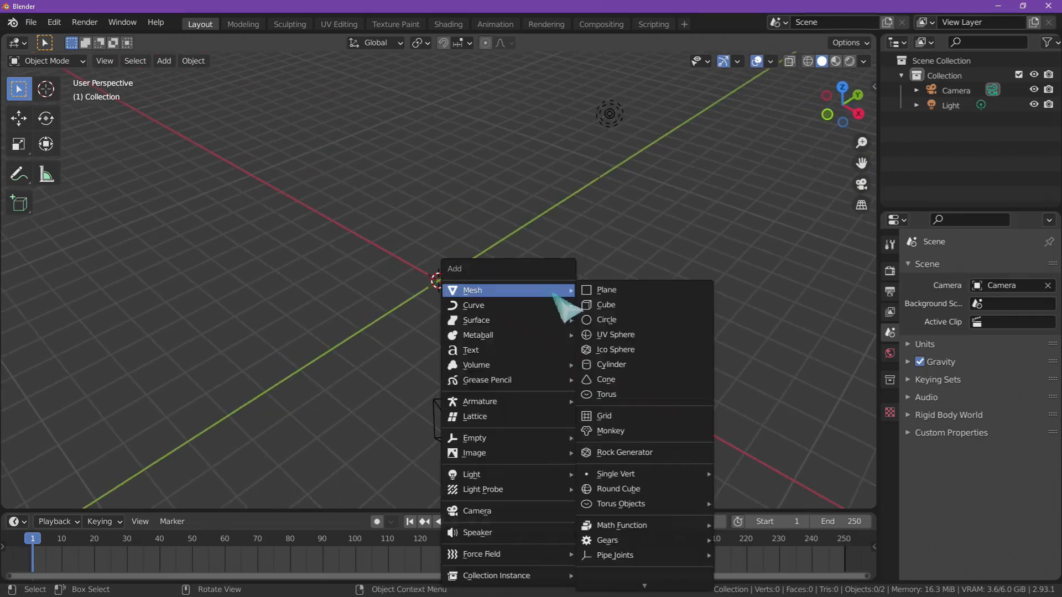
{"action": "left_click", "coordinate": [614, 305]}
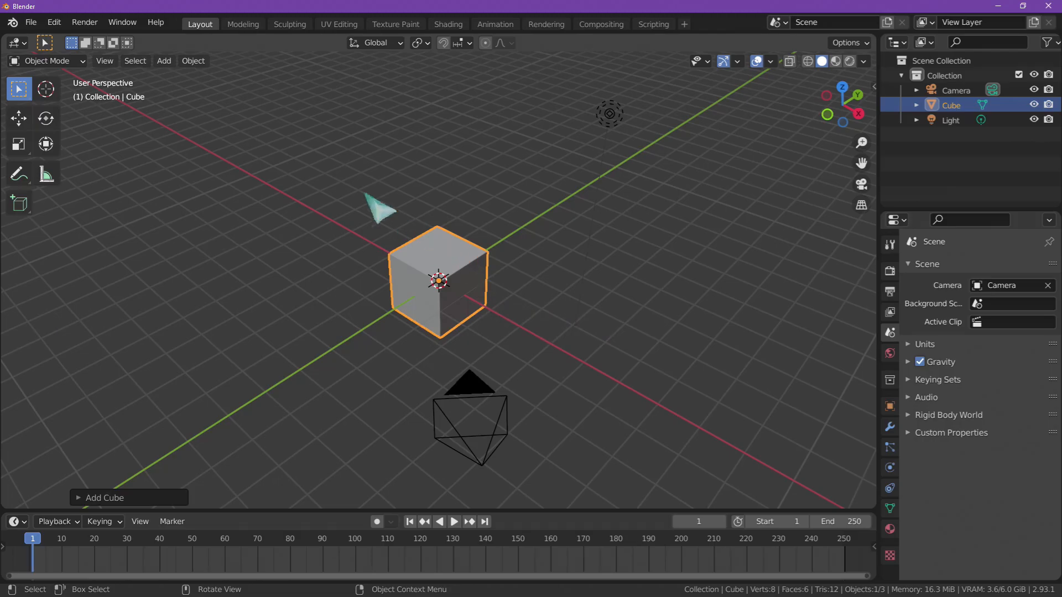
- Duplicate the cube in place eleven times, leaving every copy at the original position
{"action": "key", "text": "shift+d"}
{"action": "right_click", "coordinate": [510, 288]}
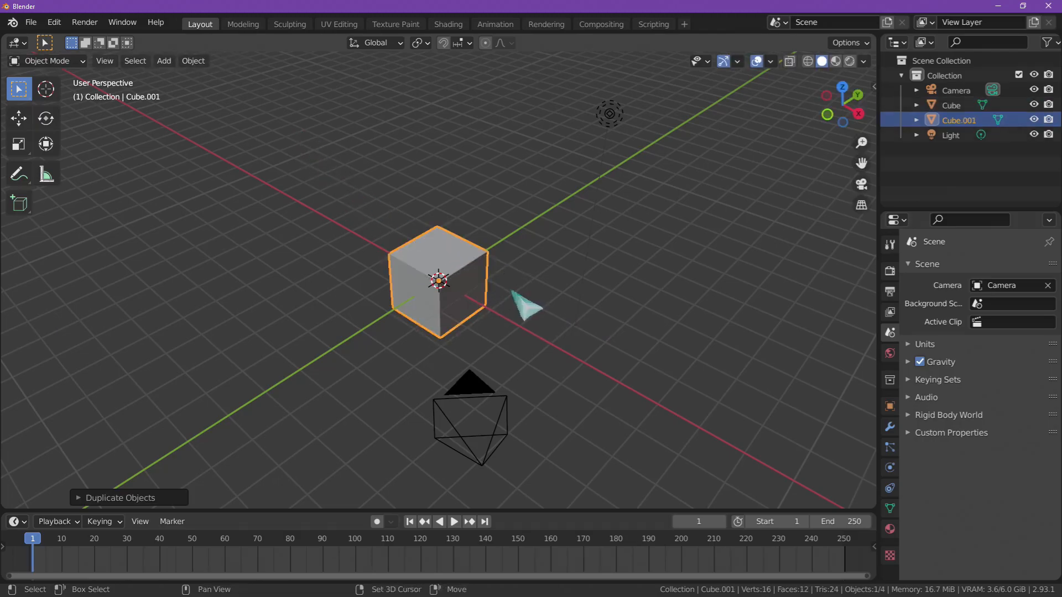
{"action": "key", "text": "shift+d"}
{"action": "right_click", "coordinate": [509, 278]}
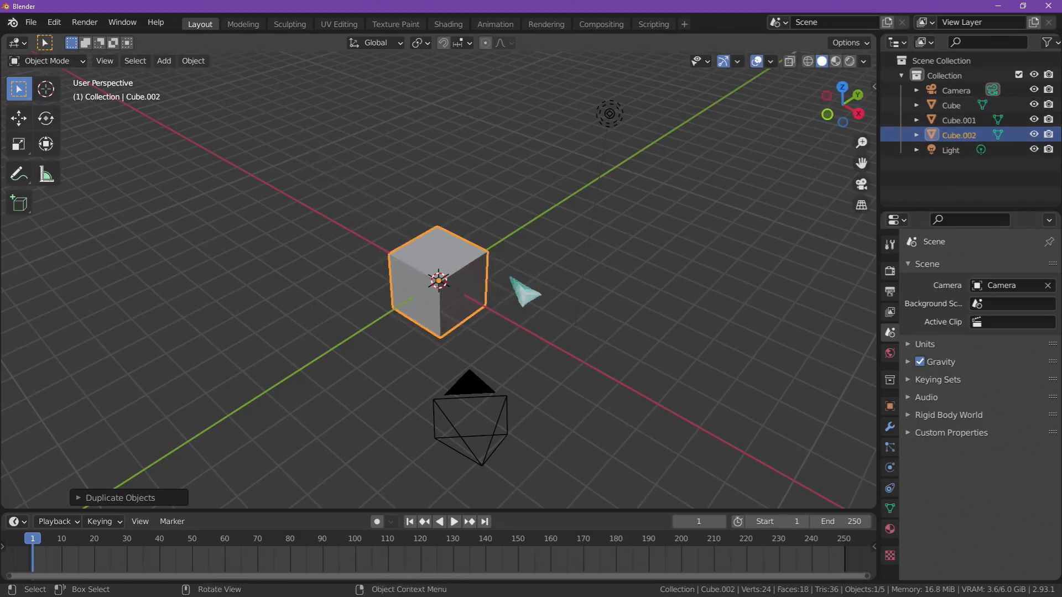
{"action": "key", "text": "shift+d"}
{"action": "right_click", "coordinate": [507, 280]}
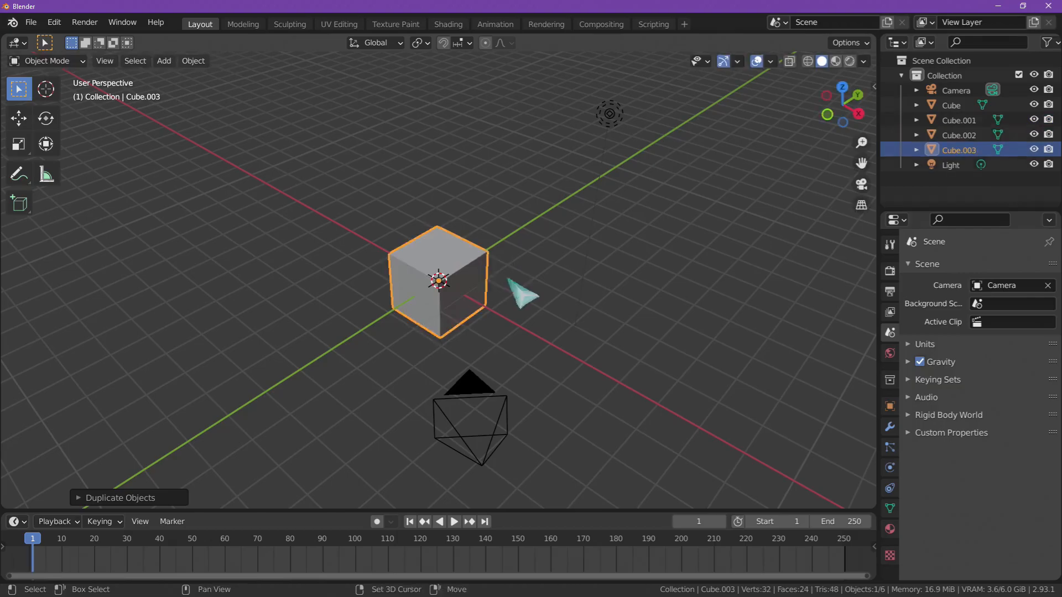
{"action": "key", "text": "shift+d"}
{"action": "right_click", "coordinate": [507, 280]}
{"action": "key", "text": "shift+d"}
{"action": "right_click", "coordinate": [508, 280]}
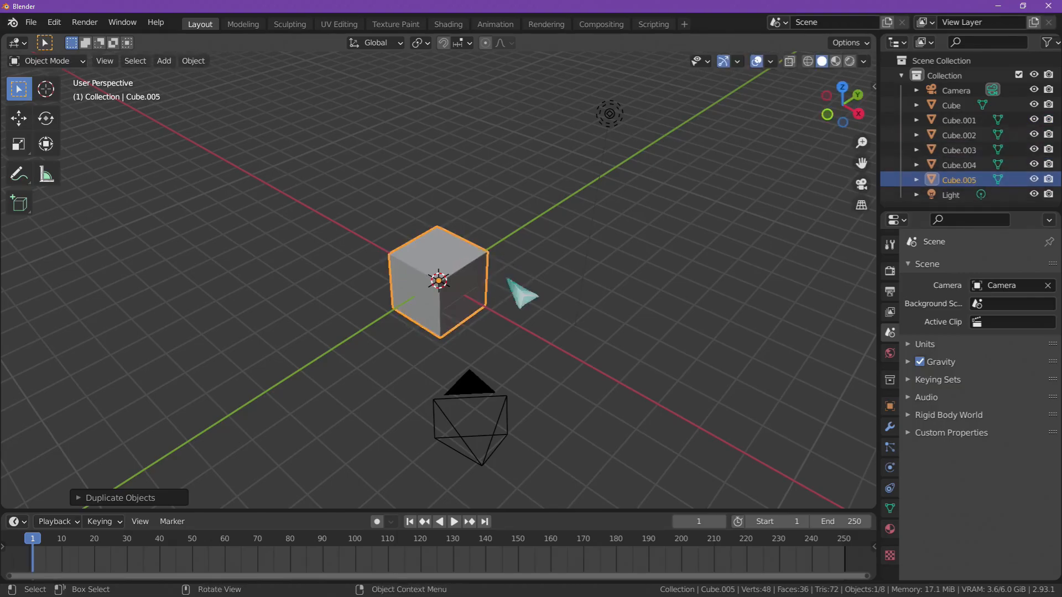
{"action": "key", "text": "shift+d"}
{"action": "right_click", "coordinate": [507, 279]}
{"action": "key", "text": "shift+d"}
{"action": "right_click", "coordinate": [507, 279]}
{"action": "key", "text": "shift+d"}
{"action": "right_click", "coordinate": [507, 278]}
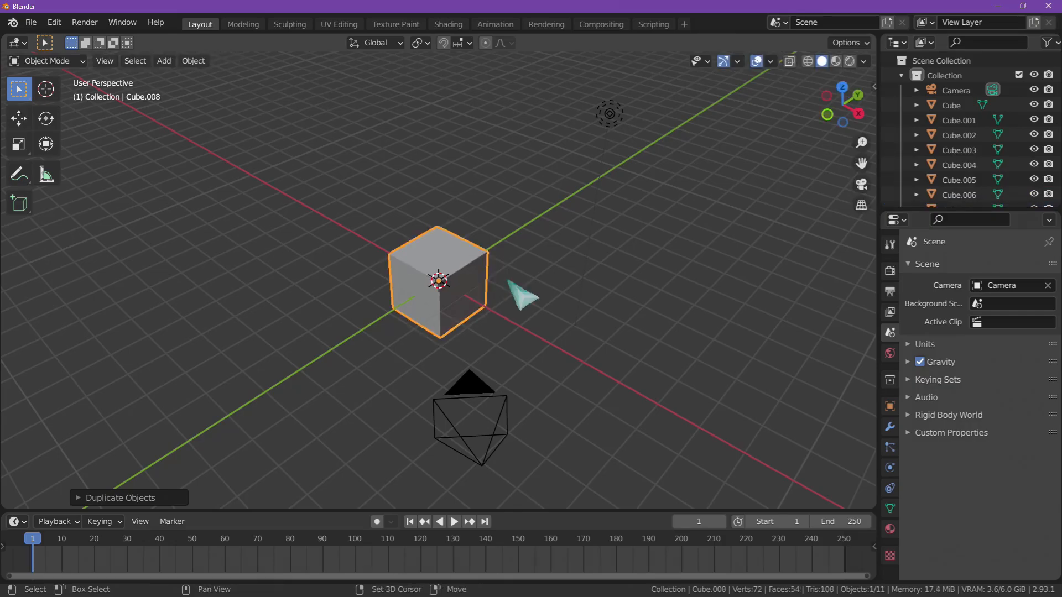
{"action": "key", "text": "shift+d"}
{"action": "right_click", "coordinate": [507, 279]}
{"action": "key", "text": "shift+d"}
{"action": "right_click", "coordinate": [507, 279]}
{"action": "key", "text": "shift+d"}
{"action": "right_click", "coordinate": [514, 280]}
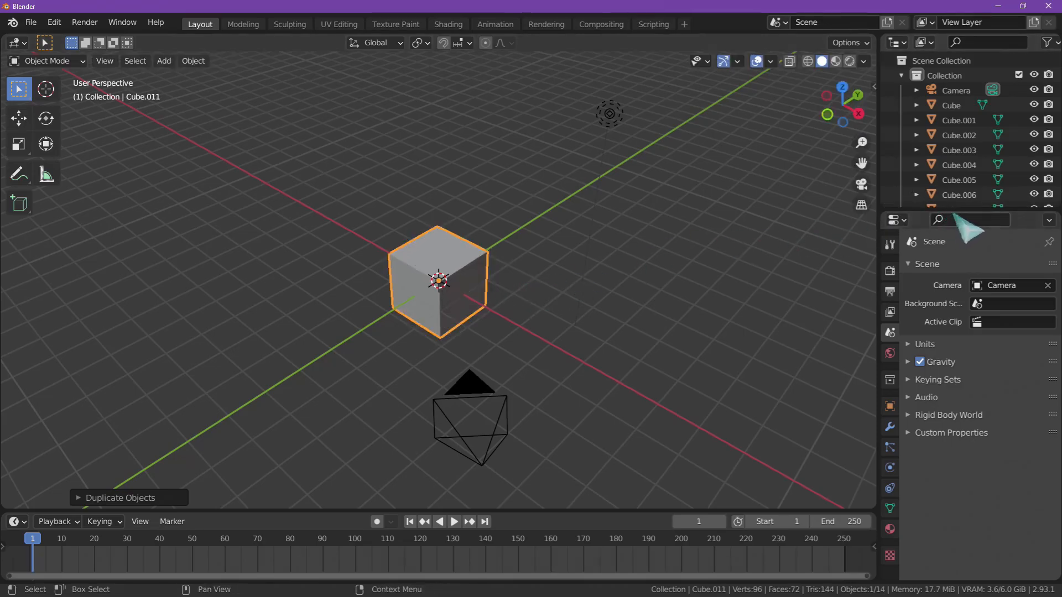
- Move the duplicates Cube.001 through Cube.011 into a new collection named Intersect
{"action": "left_click_drag", "start_coordinate": [952, 211], "coordinate": [941, 305]}
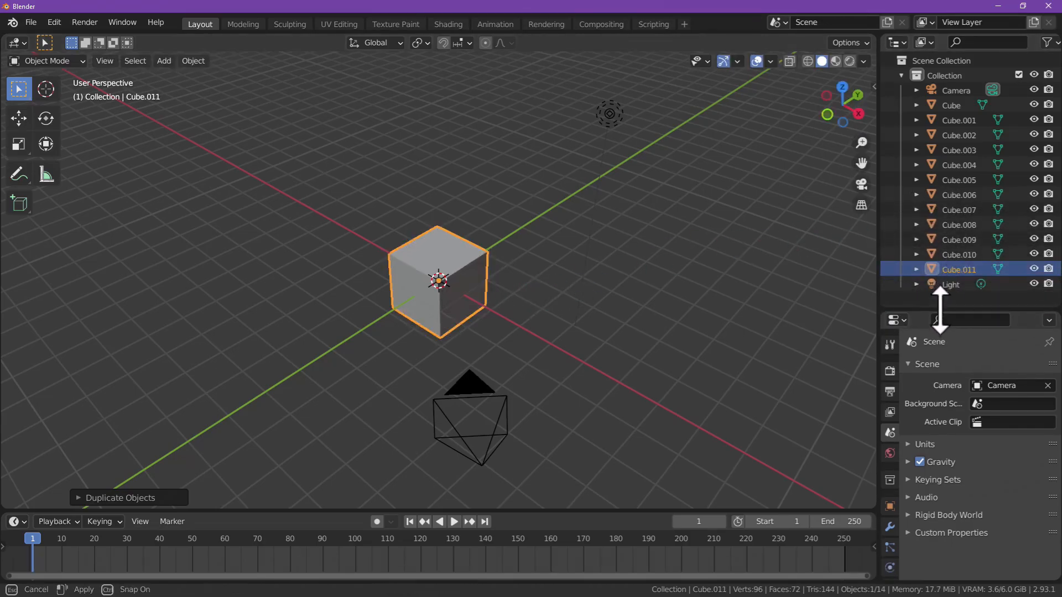
{"action": "left_click", "coordinate": [965, 120]}
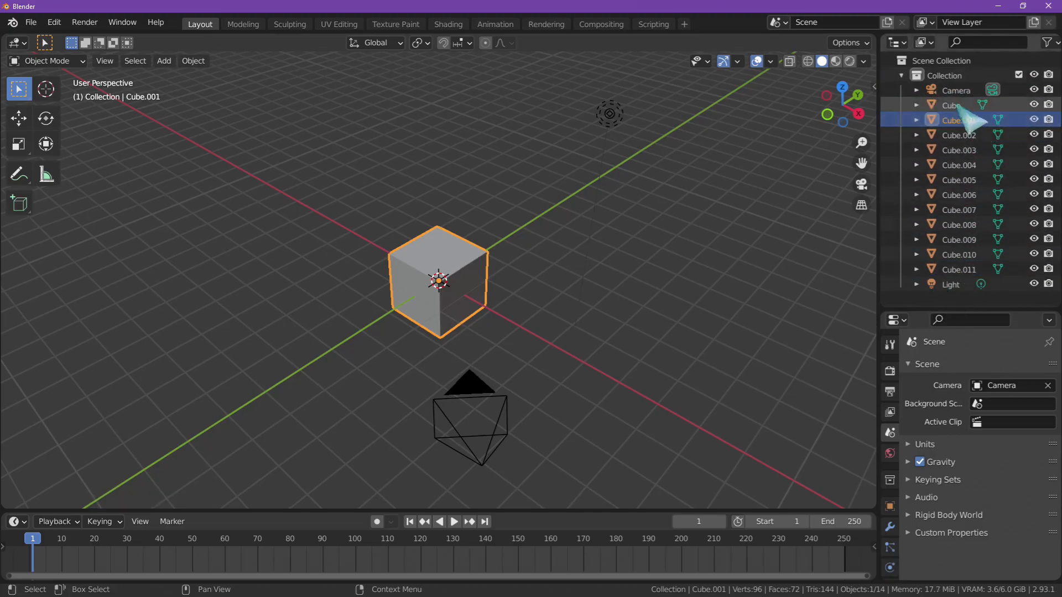
{"action": "left_click", "coordinate": [947, 269], "text": "shift"}
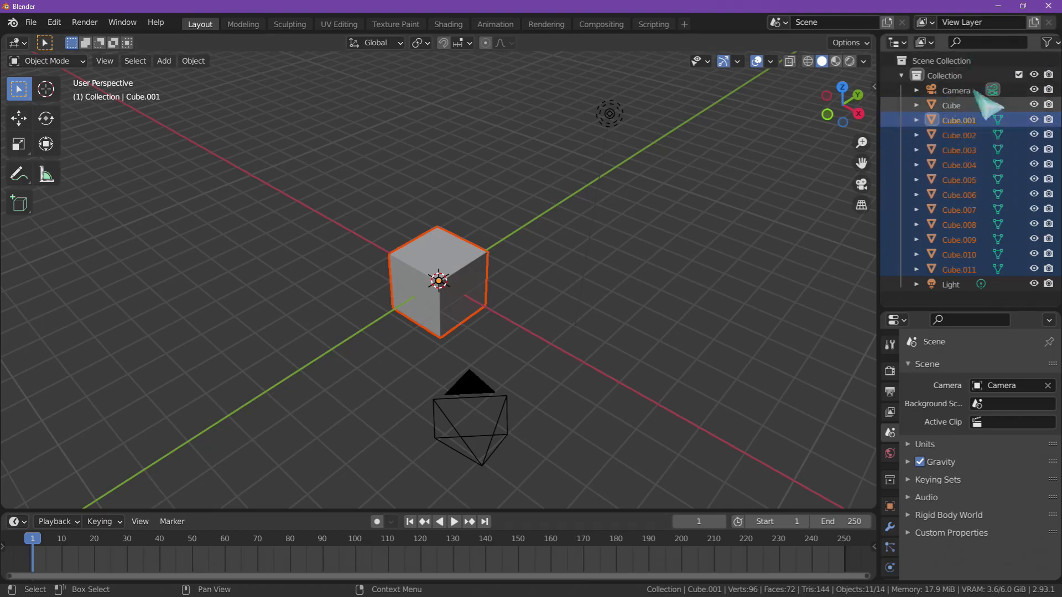
{"action": "key", "text": "m"}
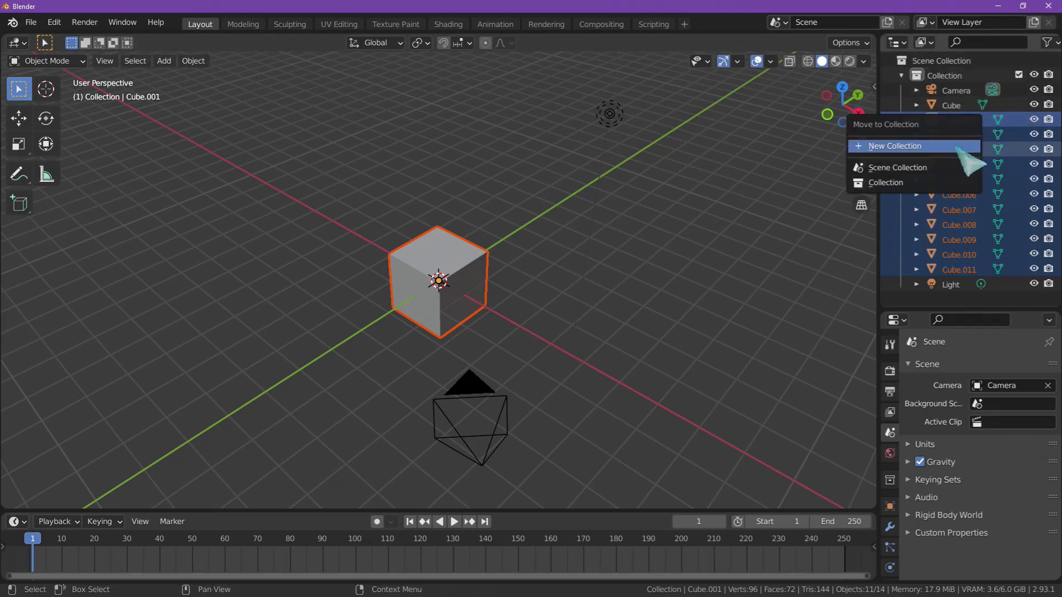
{"action": "left_click", "coordinate": [955, 146]}
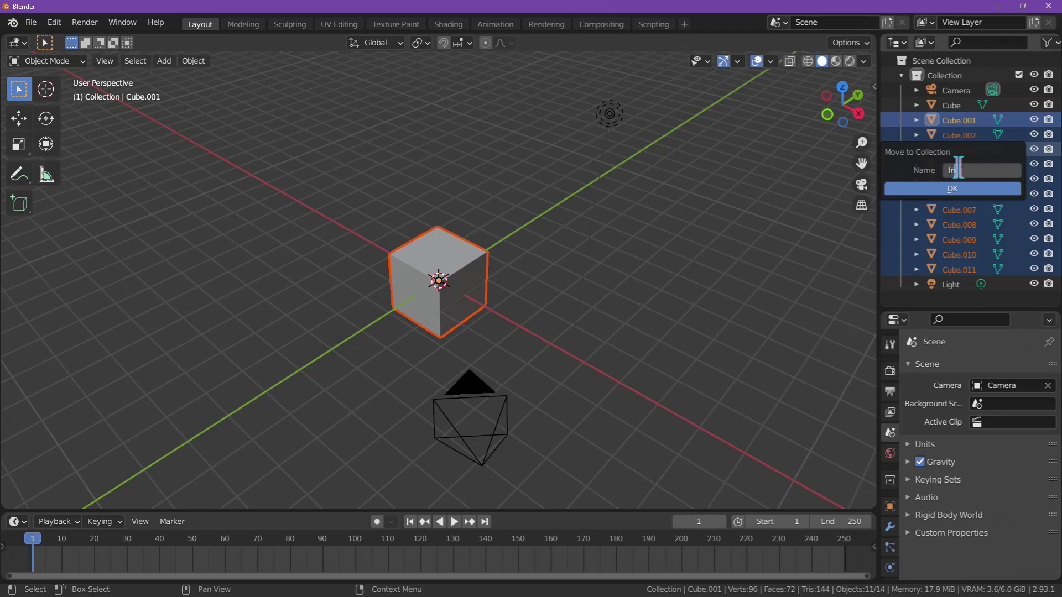
{"action": "type", "text": "Intersect"}
{"action": "key", "text": "Return"}
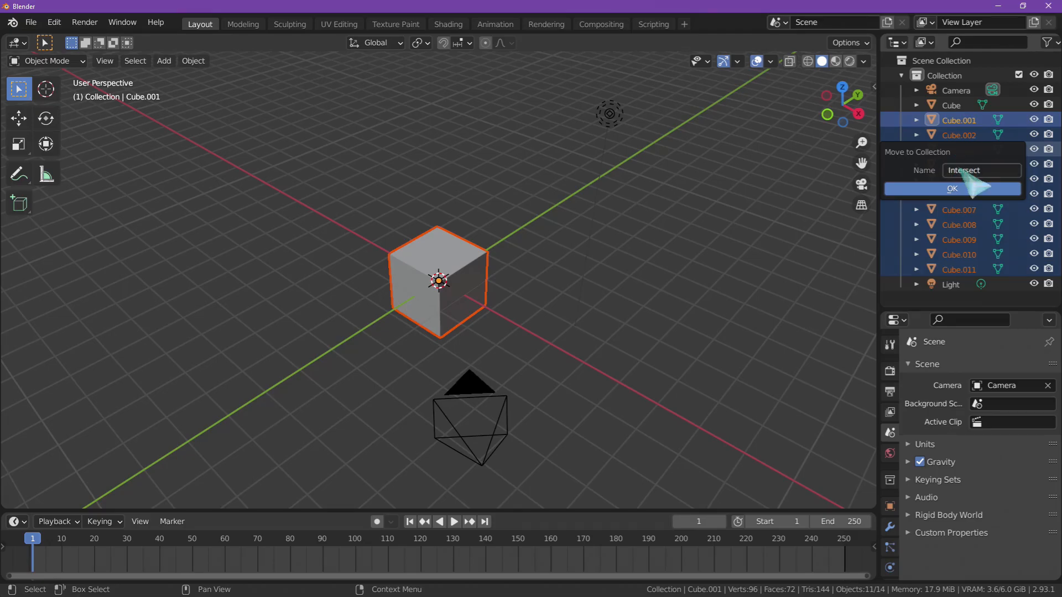
{"action": "left_click", "coordinate": [953, 188]}
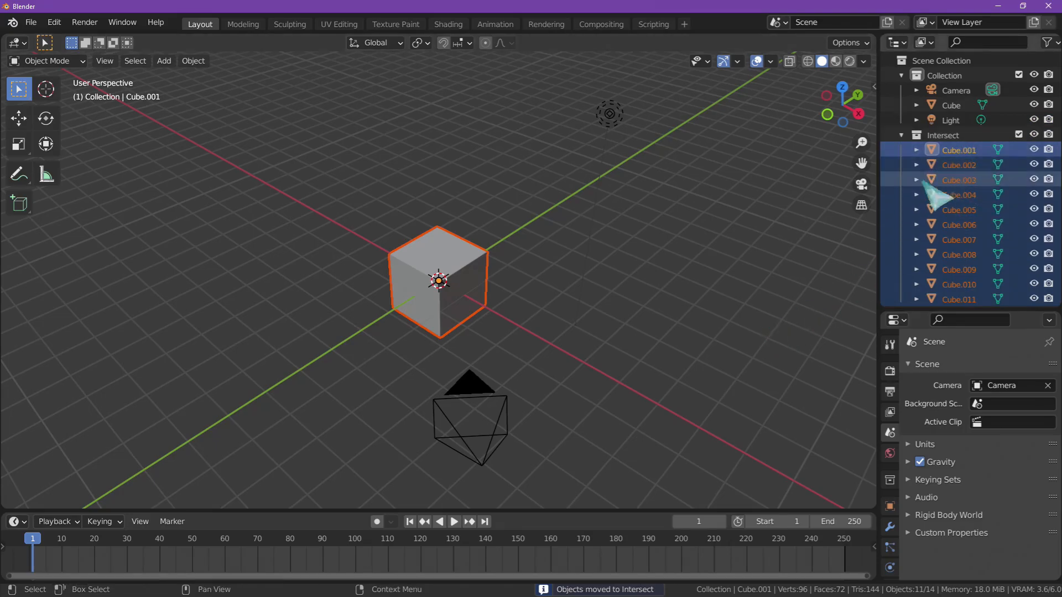
- Rotate Cube.001, Cube.002 and Cube.003 one at a time to arbitrary trackball angles with the Rotate tool
{"action": "left_click", "coordinate": [758, 235]}
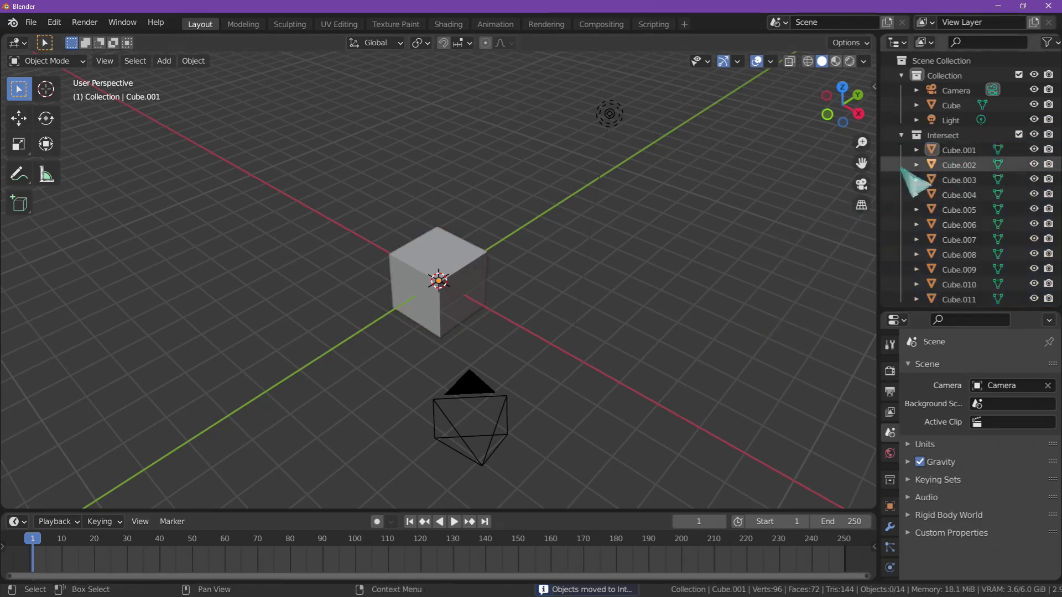
{"action": "left_click", "coordinate": [956, 152]}
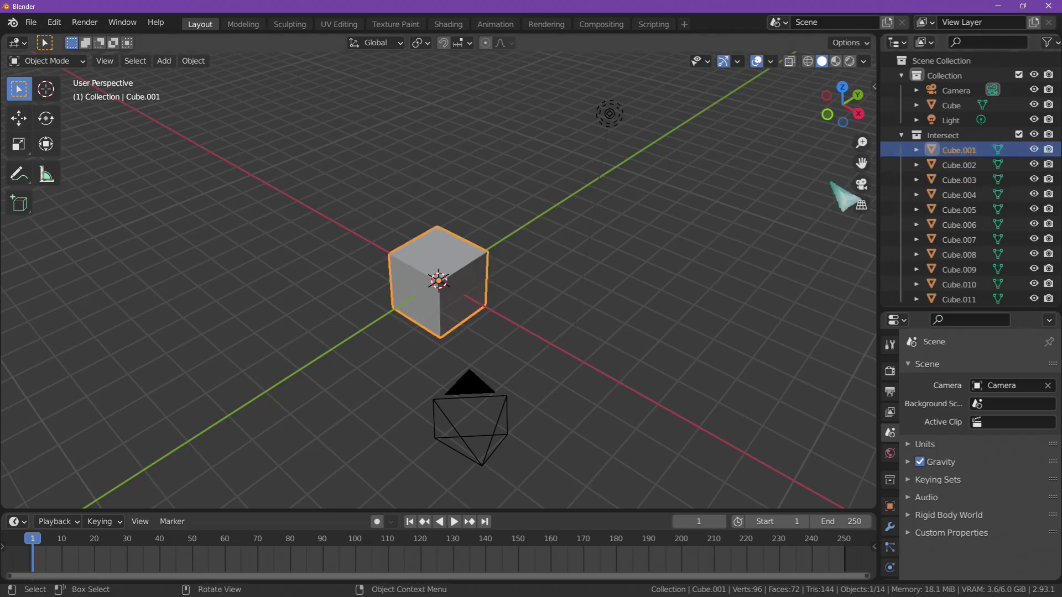
{"action": "middle_click_drag", "start_coordinate": [954, 296], "coordinate": [963, 194]}
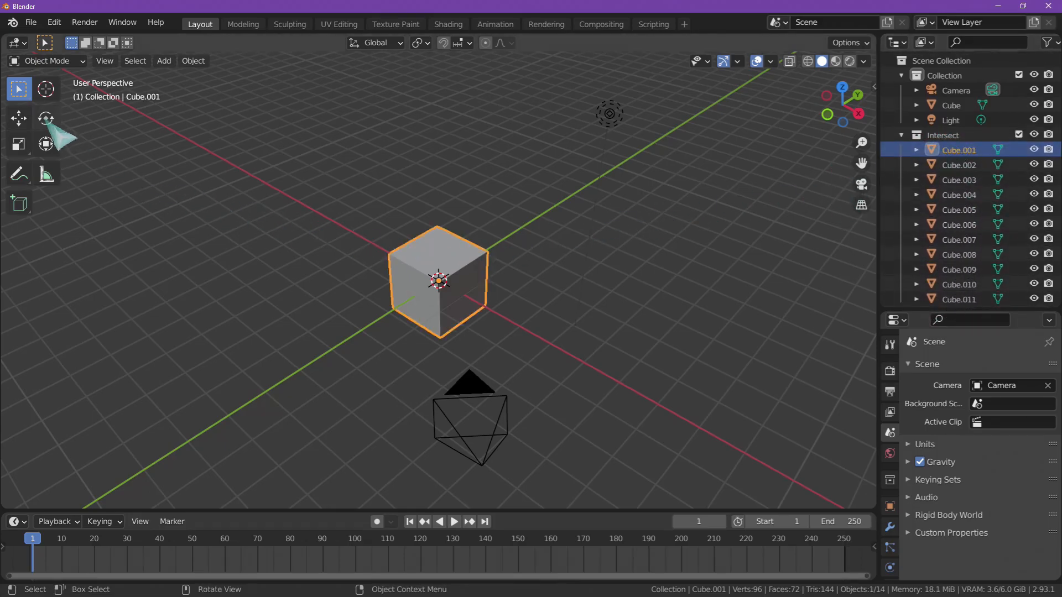
{"action": "left_click", "coordinate": [47, 119]}
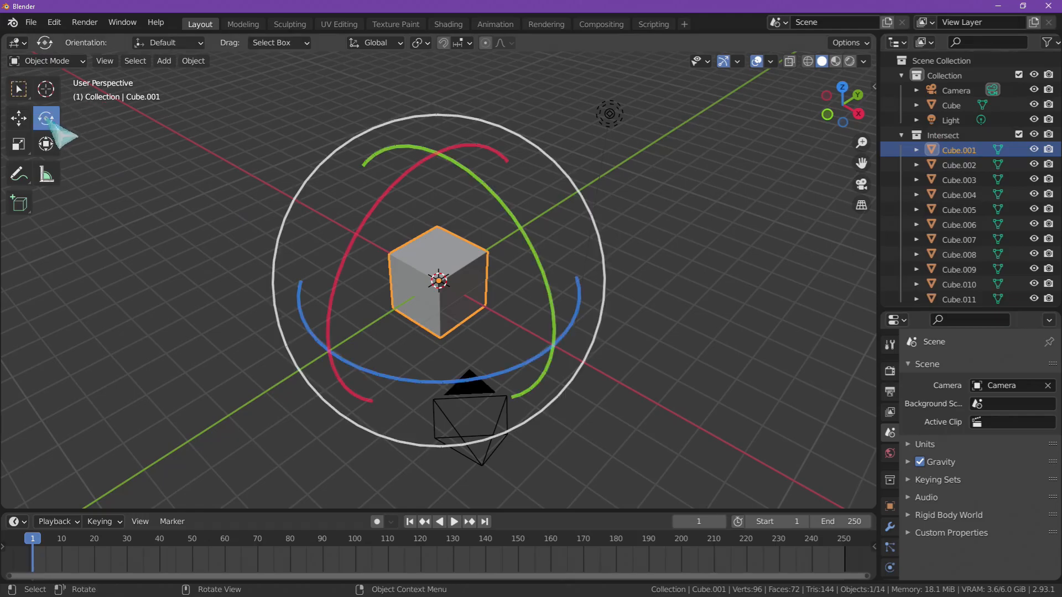
{"action": "left_click_drag", "start_coordinate": [442, 257], "coordinate": [464, 166]}
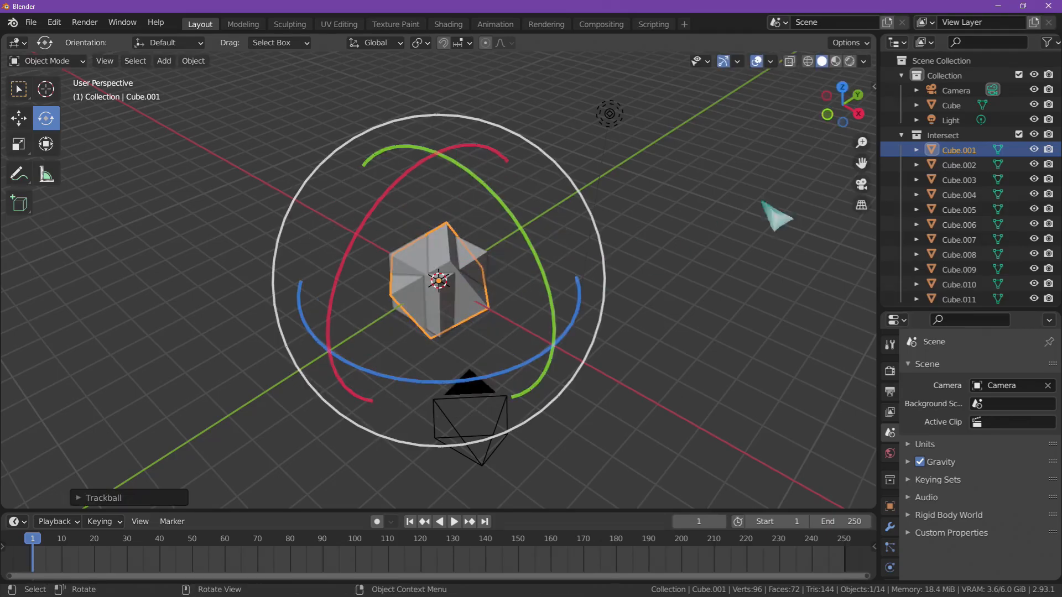
{"action": "left_click", "coordinate": [960, 165]}
{"action": "left_click_drag", "start_coordinate": [437, 283], "coordinate": [442, 233]}
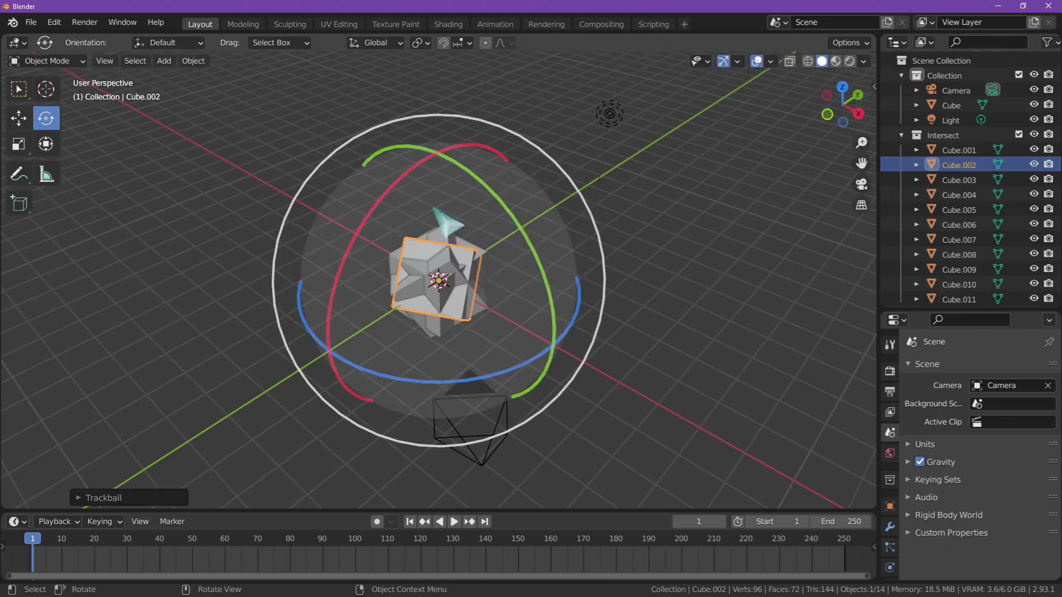
{"action": "left_click", "coordinate": [946, 180]}
{"action": "left_click_drag", "start_coordinate": [439, 281], "coordinate": [399, 339]}
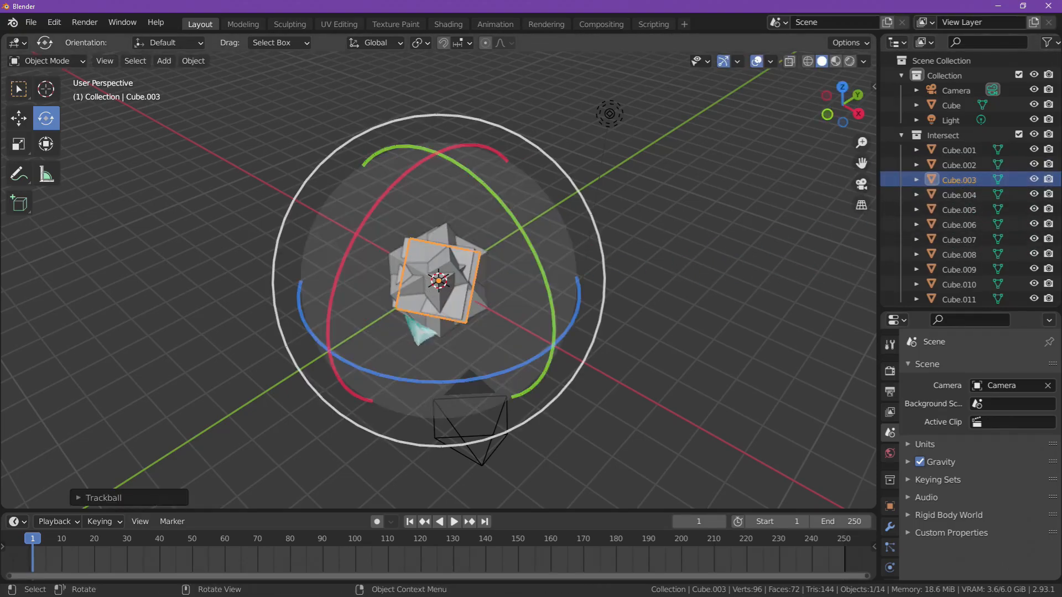
- Give Cube.004, Cube.005, Cube.006 and Cube.007 each a different random trackball rotation
{"action": "left_click", "coordinate": [940, 192]}
{"action": "left_click_drag", "start_coordinate": [481, 288], "coordinate": [494, 288]}
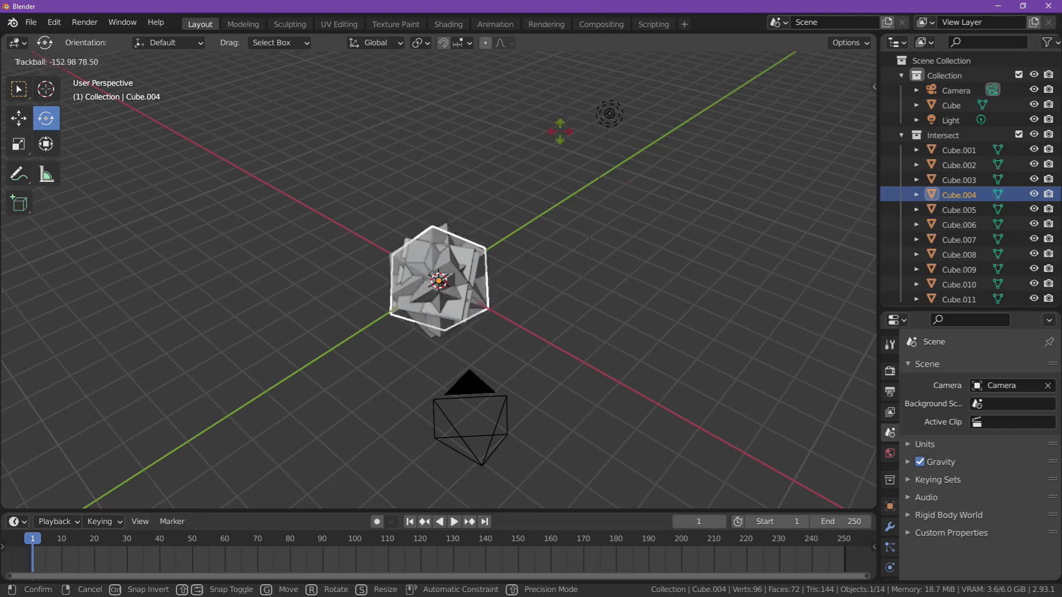
{"action": "left_click_drag", "start_coordinate": [568, 130], "coordinate": [648, 207]}
{"action": "left_click", "coordinate": [947, 209]}
{"action": "left_click_drag", "start_coordinate": [458, 283], "coordinate": [461, 282]}
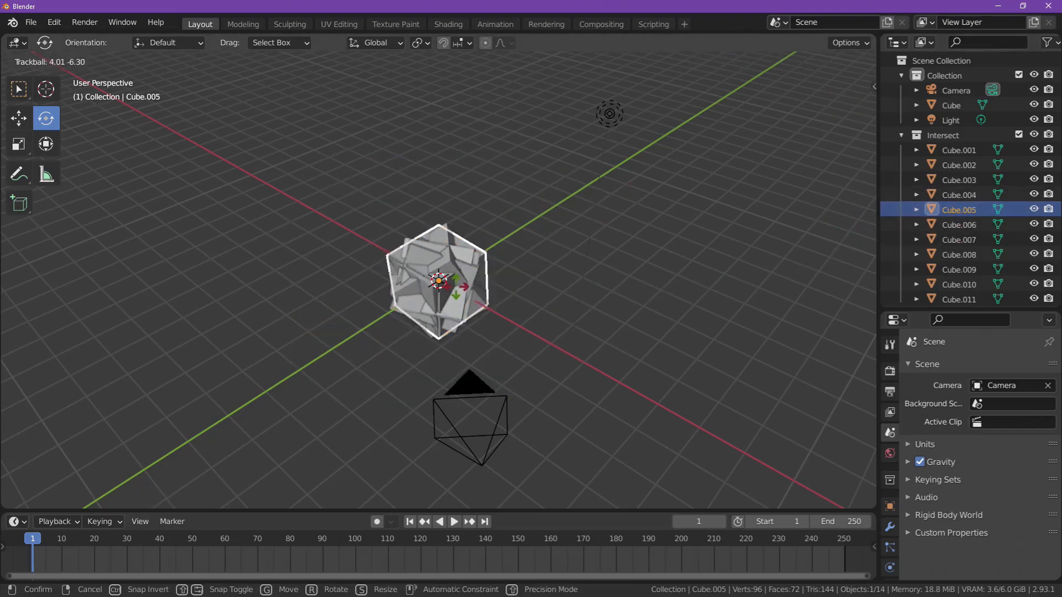
{"action": "left_click_drag", "start_coordinate": [317, 250], "coordinate": [317, 250]}
{"action": "left_click", "coordinate": [958, 224]}
{"action": "left_click_drag", "start_coordinate": [559, 291], "coordinate": [819, 293]}
{"action": "left_click", "coordinate": [962, 239]}
{"action": "left_click_drag", "start_coordinate": [531, 310], "coordinate": [467, 326]}
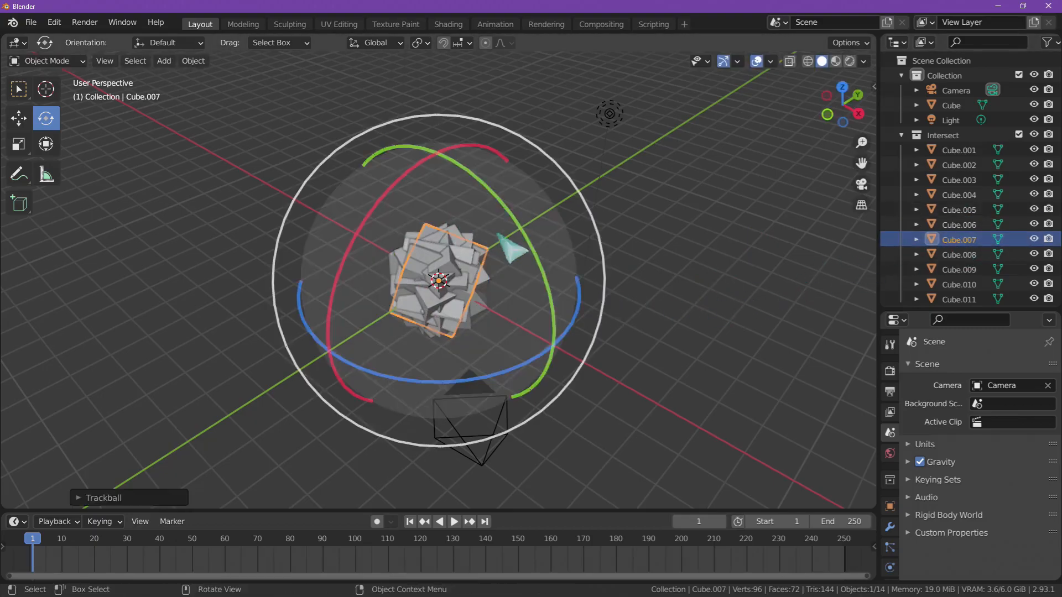
- Rotate Cube.008, Cube.009, Cube.010 and Cube.011 individually to random trackball angles, then deselect everything
{"action": "left_click", "coordinate": [962, 254]}
{"action": "left_click_drag", "start_coordinate": [537, 285], "coordinate": [540, 286]}
{"action": "left_click_drag", "start_coordinate": [658, 242], "coordinate": [658, 242]}
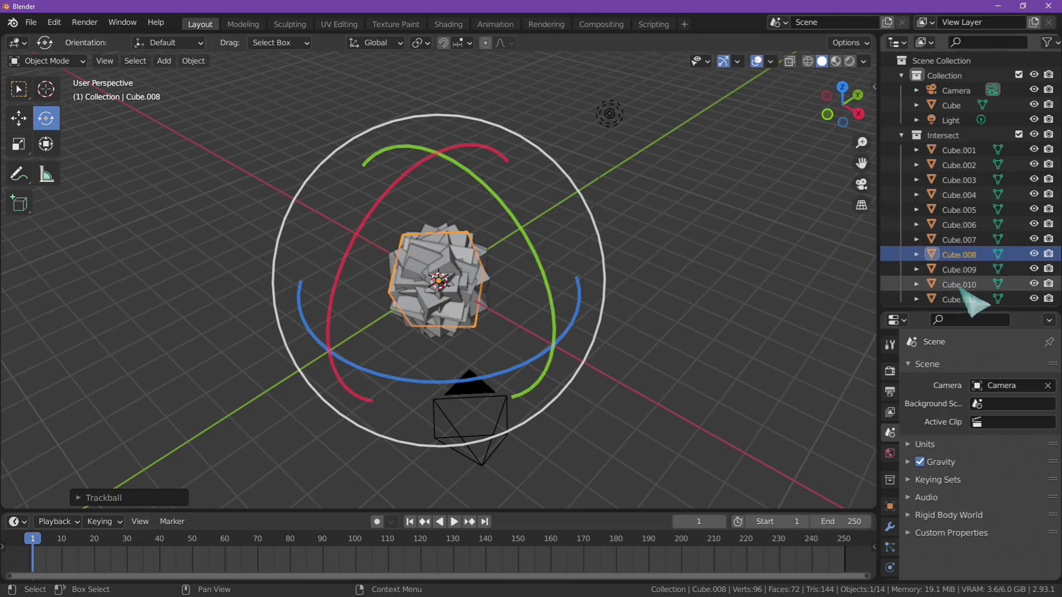
{"action": "left_click", "coordinate": [960, 270]}
{"action": "left_click_drag", "start_coordinate": [524, 299], "coordinate": [542, 358]}
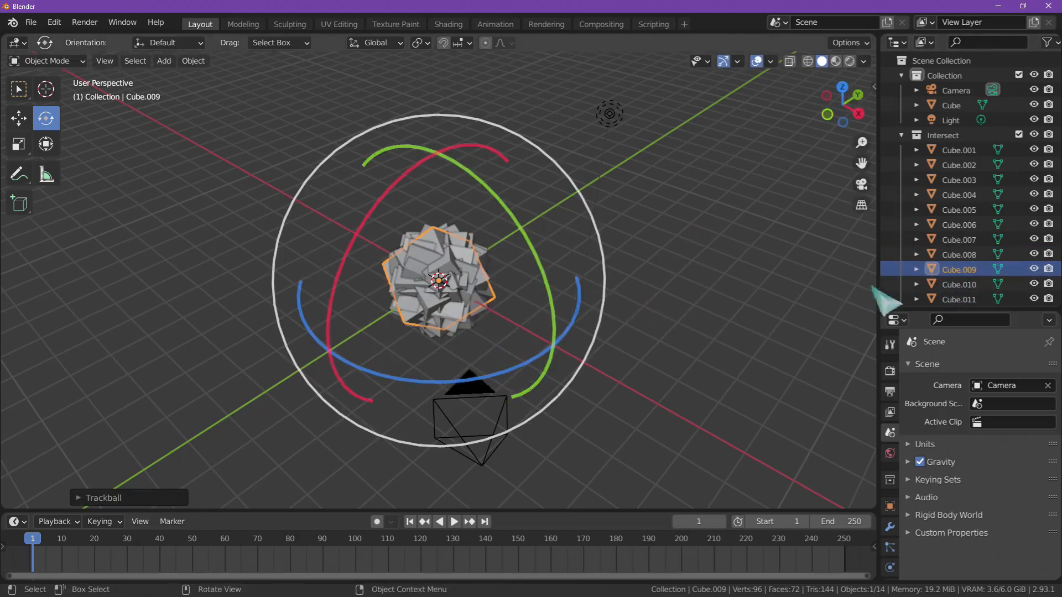
{"action": "left_click", "coordinate": [963, 284]}
{"action": "left_click_drag", "start_coordinate": [546, 280], "coordinate": [427, 308]}
{"action": "left_click", "coordinate": [965, 299]}
{"action": "left_click_drag", "start_coordinate": [526, 289], "coordinate": [517, 292]}
{"action": "middle_click_drag", "start_coordinate": [971, 272], "coordinate": [953, 197]}
{"action": "left_click", "coordinate": [770, 264]}
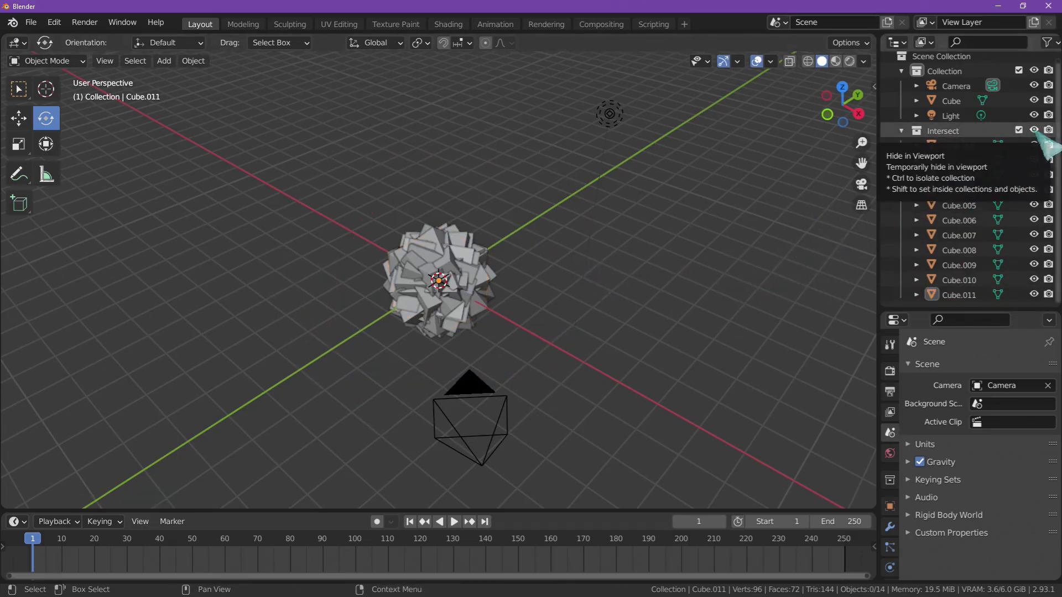
- Hide the Intersect collection in the viewport and add a Boolean modifier to the original Cube
{"action": "left_click", "coordinate": [1033, 130]}
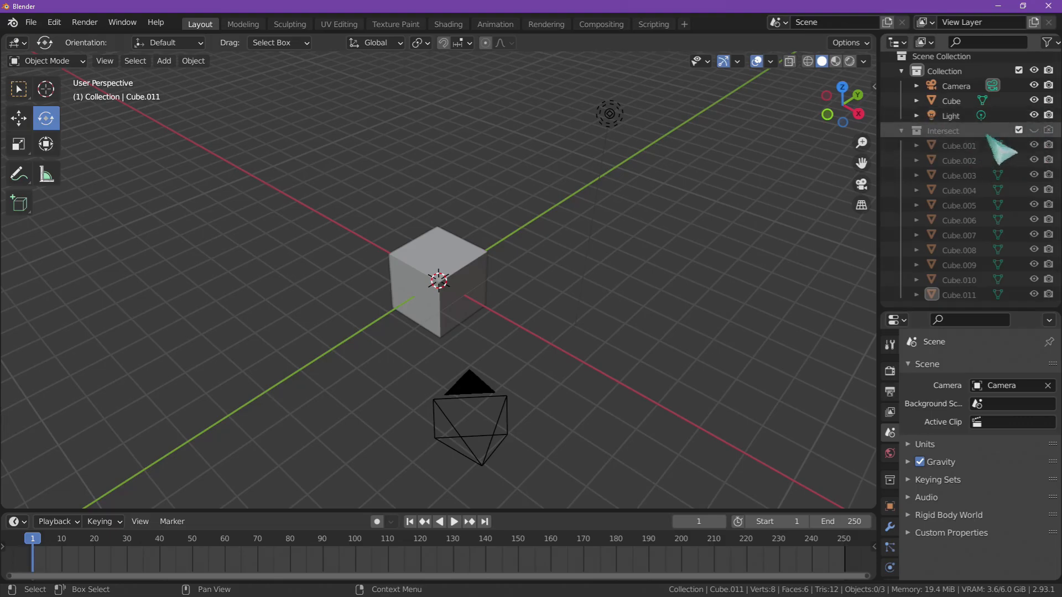
{"action": "left_click", "coordinate": [955, 103]}
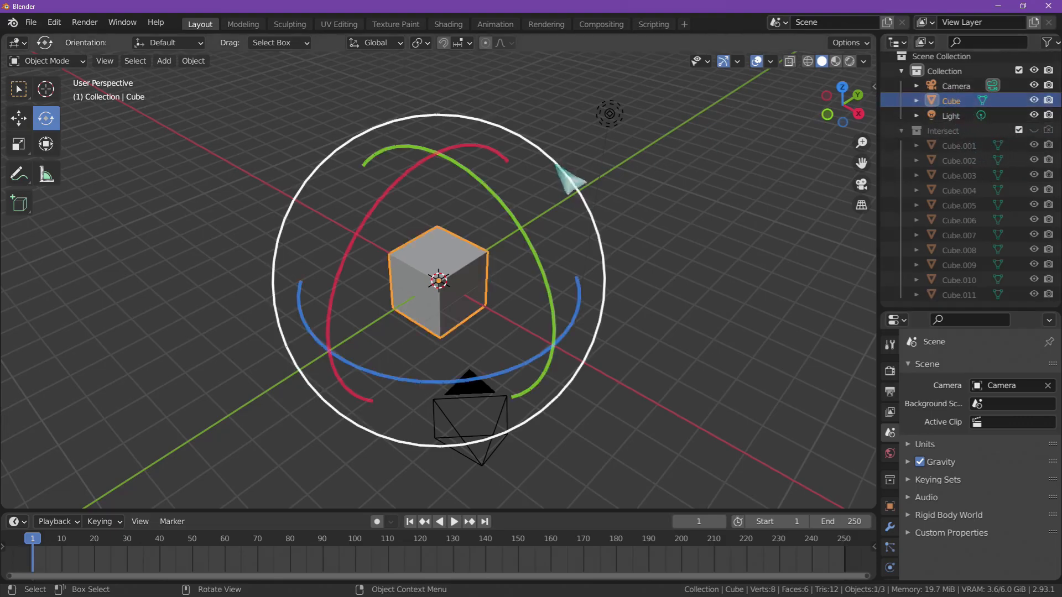
{"action": "left_click", "coordinate": [889, 527]}
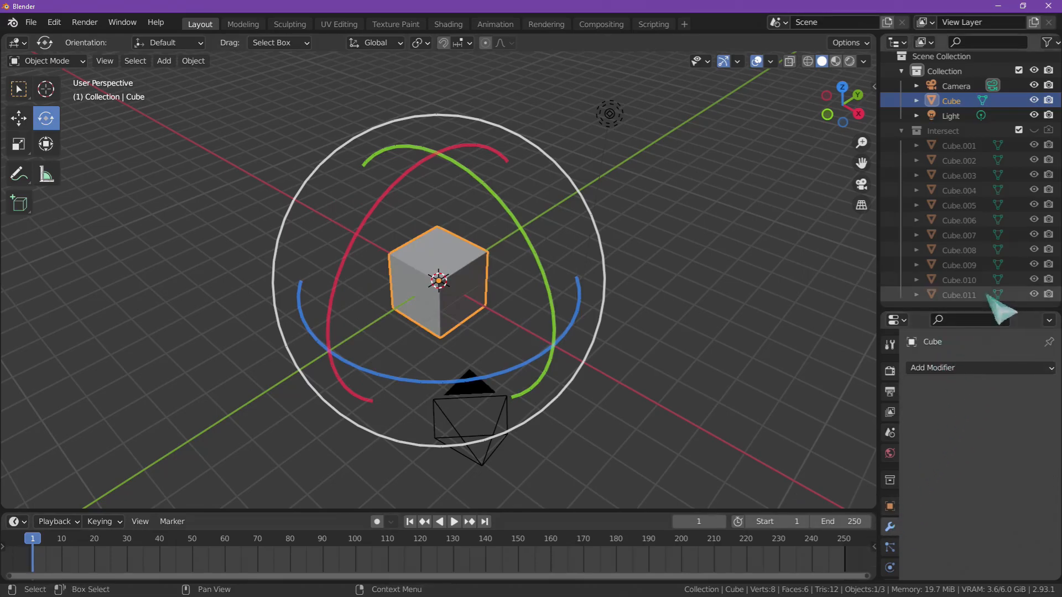
{"action": "left_click_drag", "start_coordinate": [972, 310], "coordinate": [990, 161]}
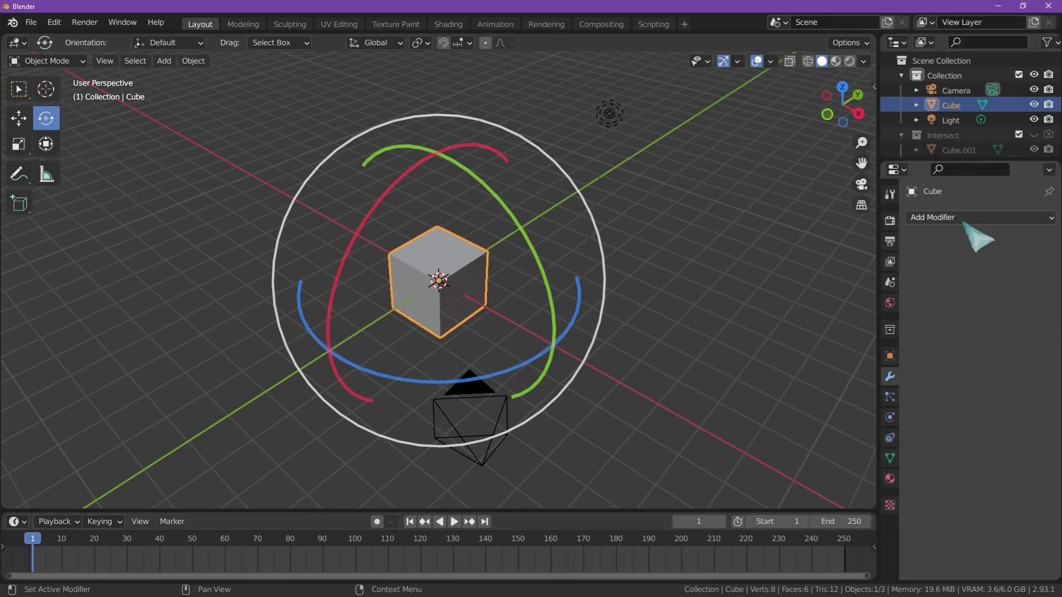
{"action": "left_click", "coordinate": [968, 217]}
{"action": "left_click", "coordinate": [768, 290]}
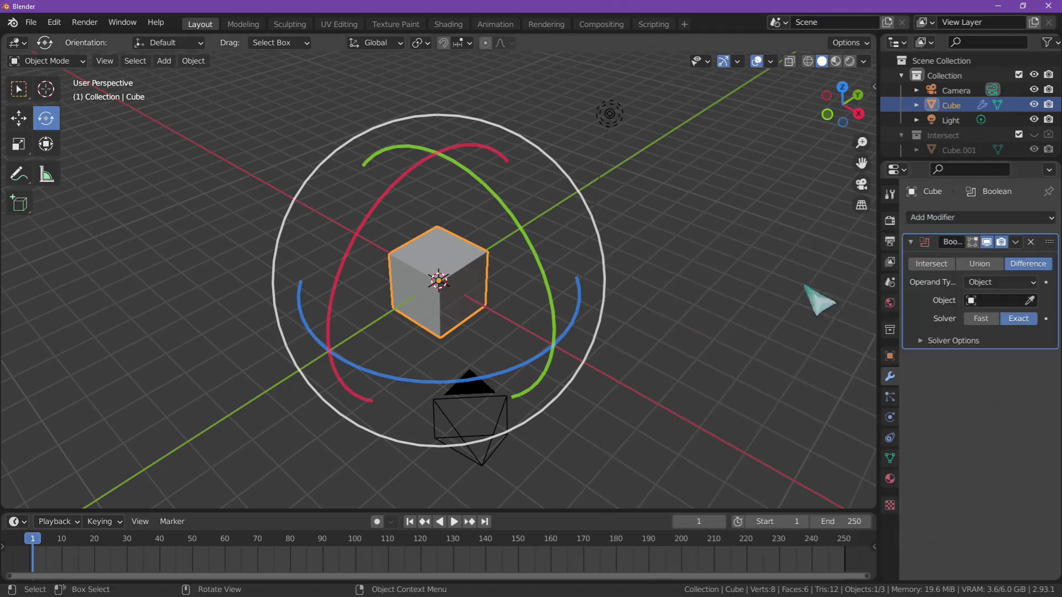
- Set the Cube's Boolean modifier to Intersect with operand type Collection, using the Intersect collection, and deselect the result
{"action": "left_click", "coordinate": [1004, 282]}
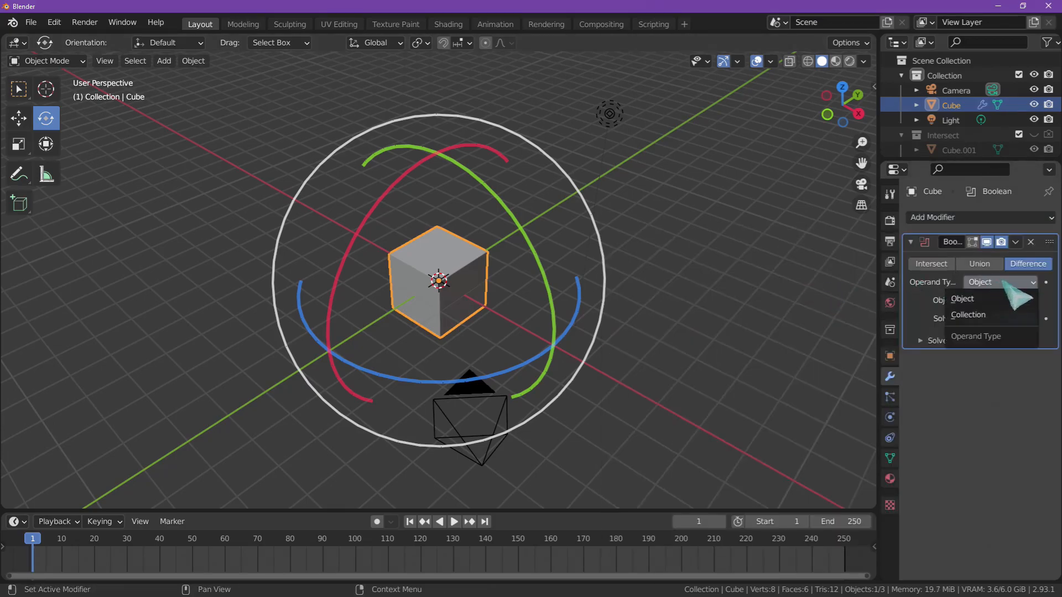
{"action": "left_click", "coordinate": [996, 317]}
{"action": "left_click", "coordinate": [1001, 300]}
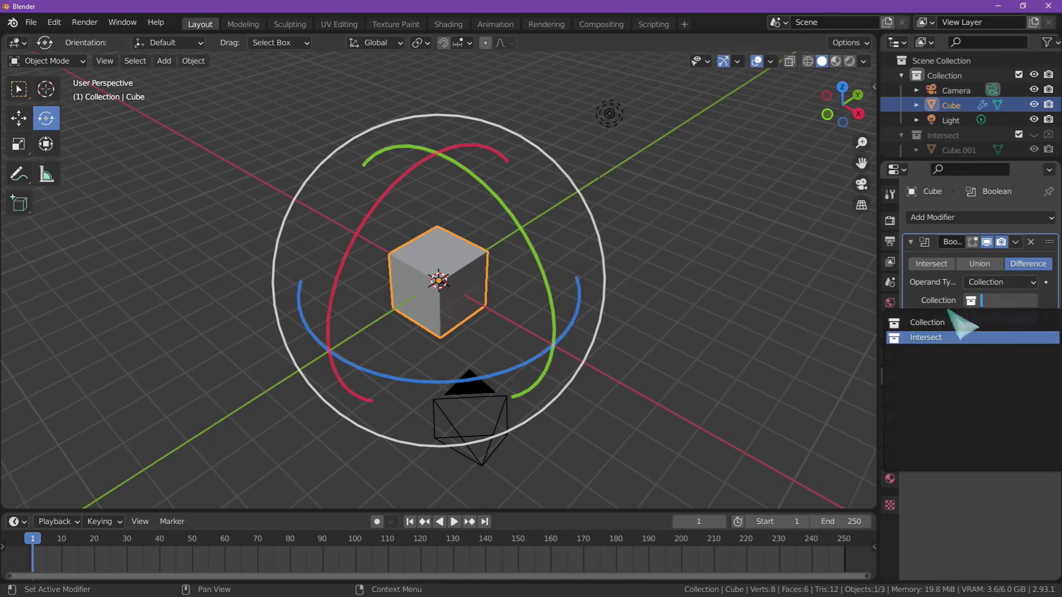
{"action": "left_click", "coordinate": [935, 267]}
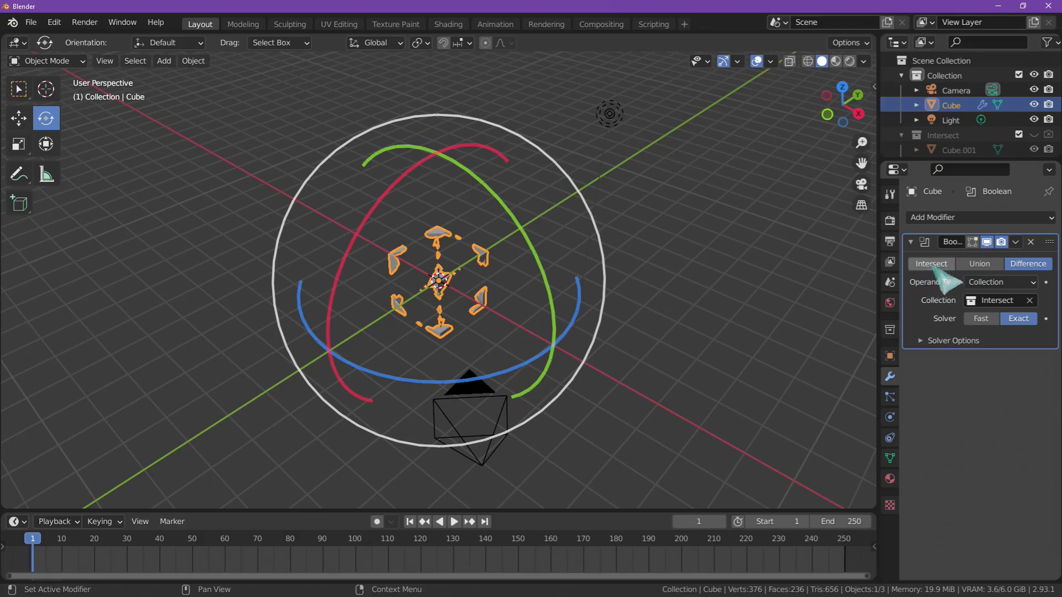
{"action": "left_click", "coordinate": [932, 264]}
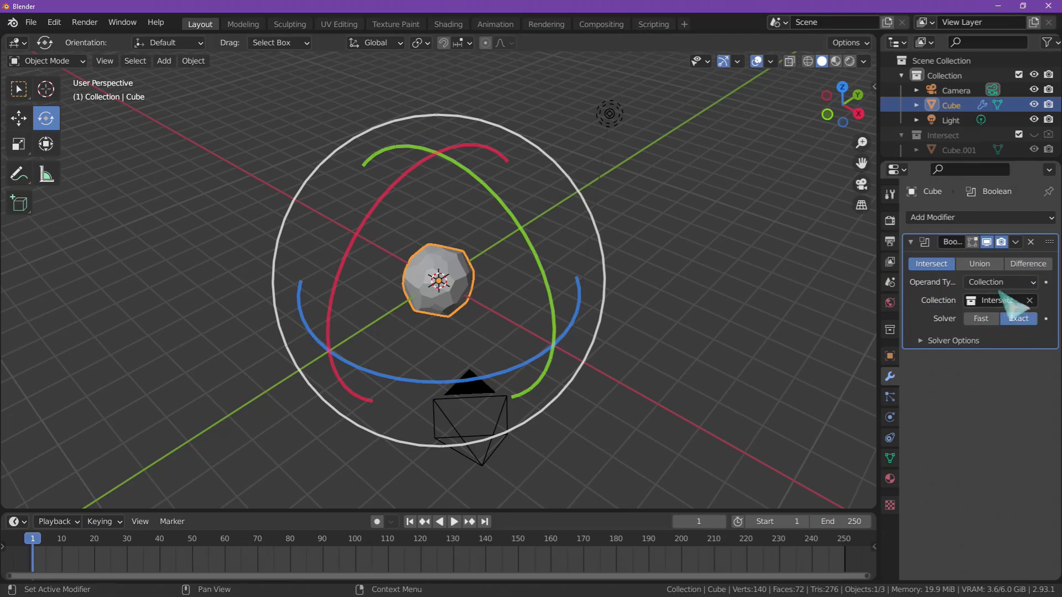
{"action": "middle_click_drag", "start_coordinate": [597, 319], "coordinate": [542, 336]}
{"action": "left_click", "coordinate": [707, 255]}
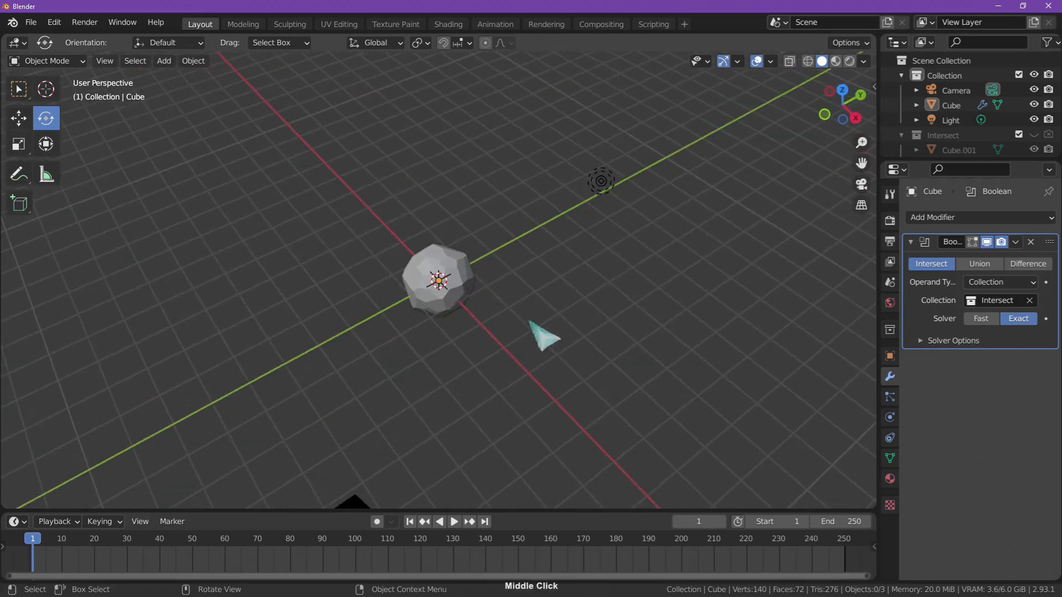
{"action": "middle_click_drag", "start_coordinate": [550, 287], "coordinate": [586, 232], "text": "ctrl"}
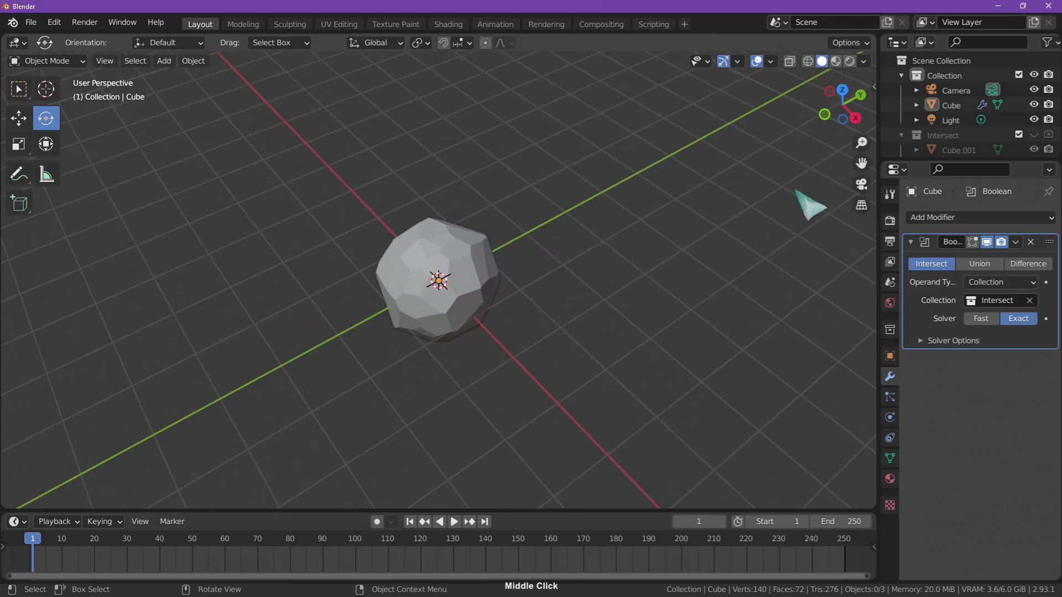
- Hide the faceted Cube in the viewport, add a new cube mesh at the origin and deselect it
{"action": "left_click", "coordinate": [1034, 105]}
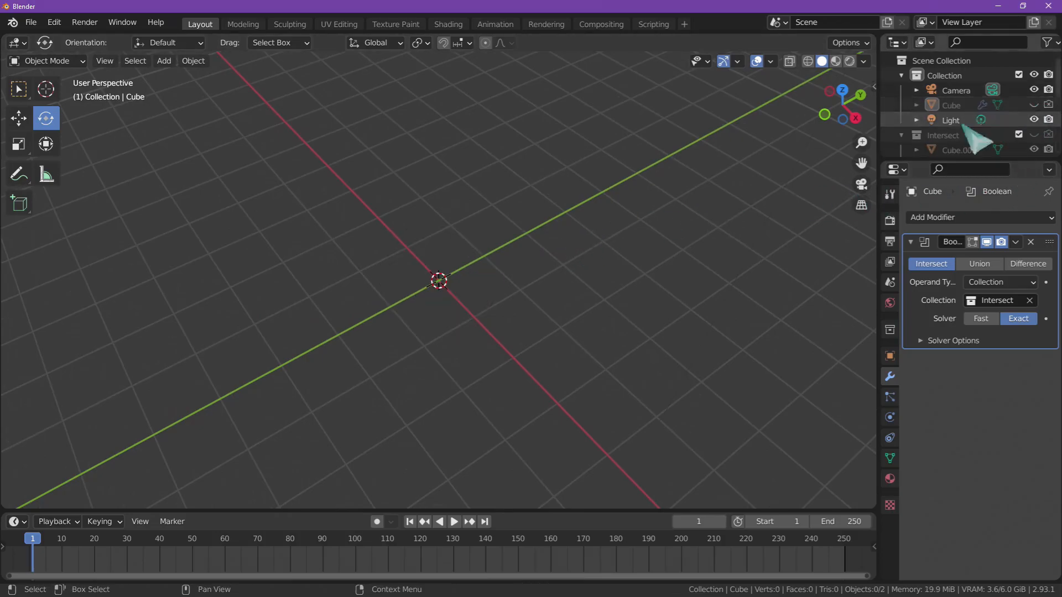
{"action": "key", "text": "shift+a"}
{"action": "mouse_move", "coordinate": [601, 283]}
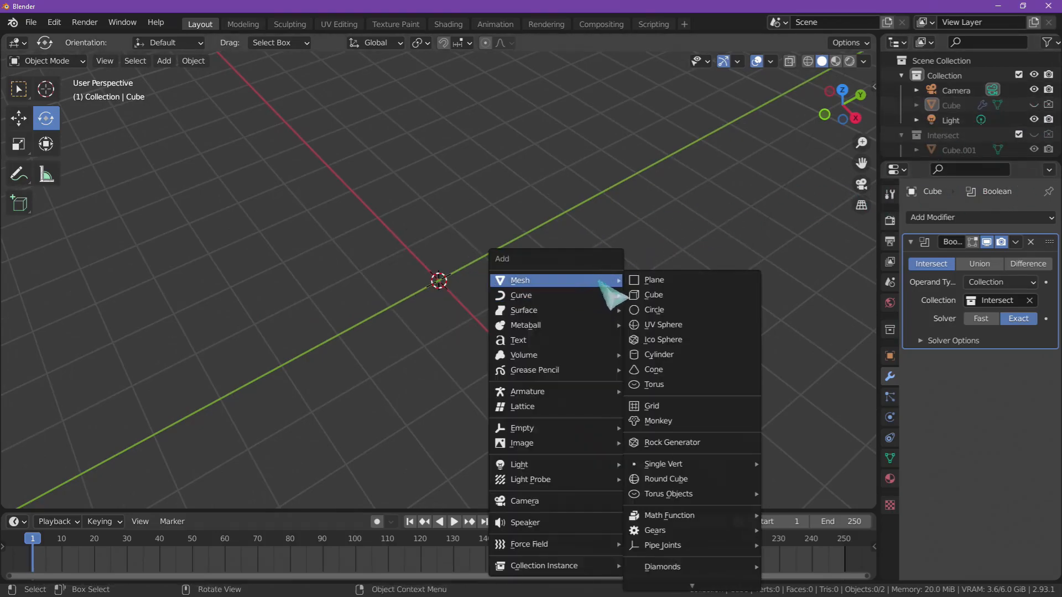
{"action": "left_click", "coordinate": [671, 293]}
{"action": "middle_click_drag", "start_coordinate": [670, 287], "coordinate": [621, 254]}
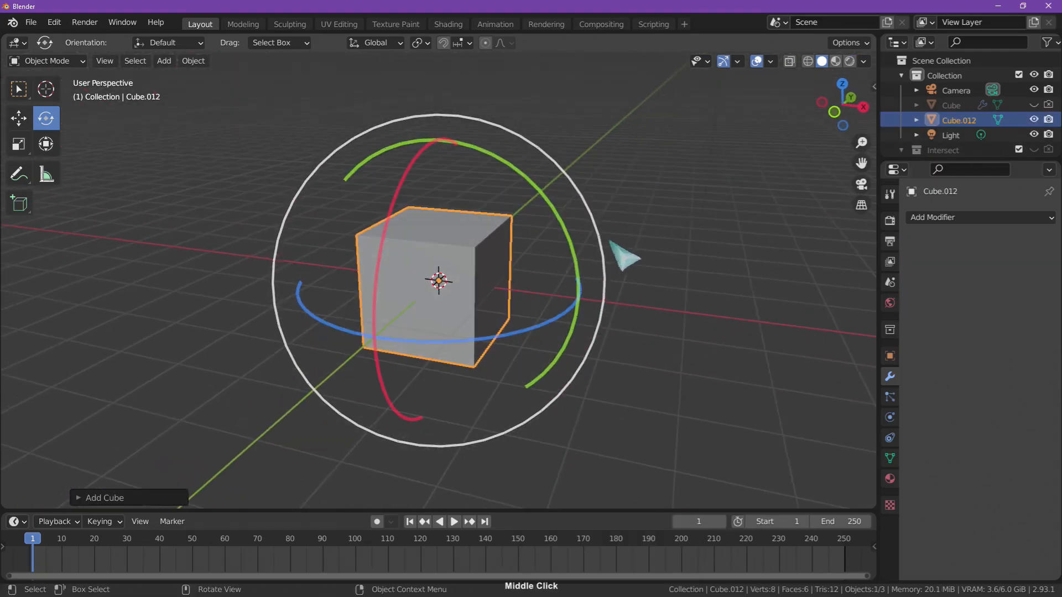
{"action": "left_click", "coordinate": [679, 260]}
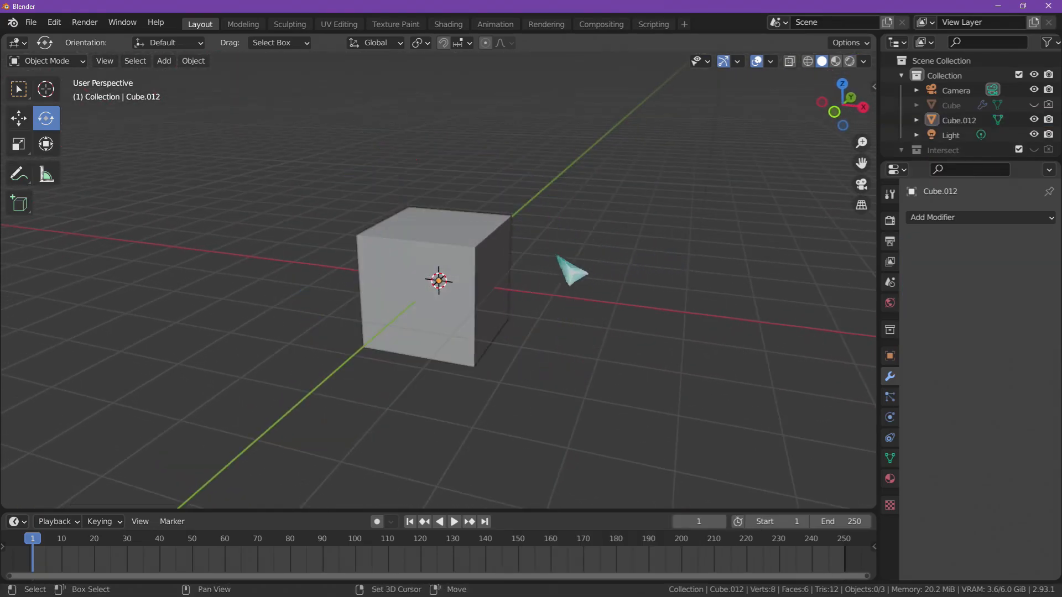
- Duplicate the new cube in place, rotate the duplicate freely to an arbitrary angle and deselect it
{"action": "left_click", "coordinate": [517, 265]}
{"action": "key", "text": "shift+d"}
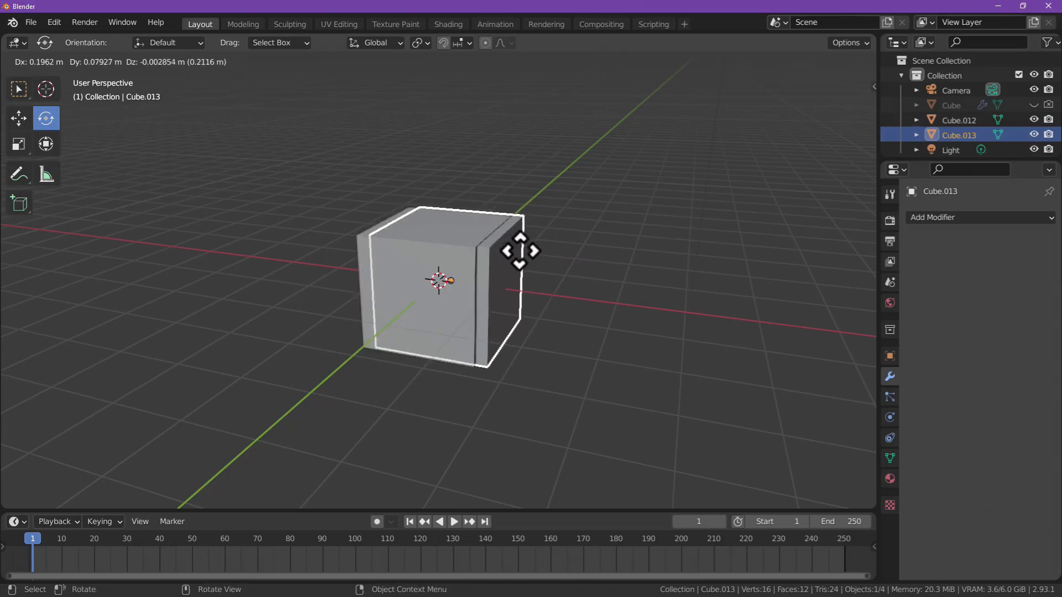
{"action": "right_click", "coordinate": [494, 257]}
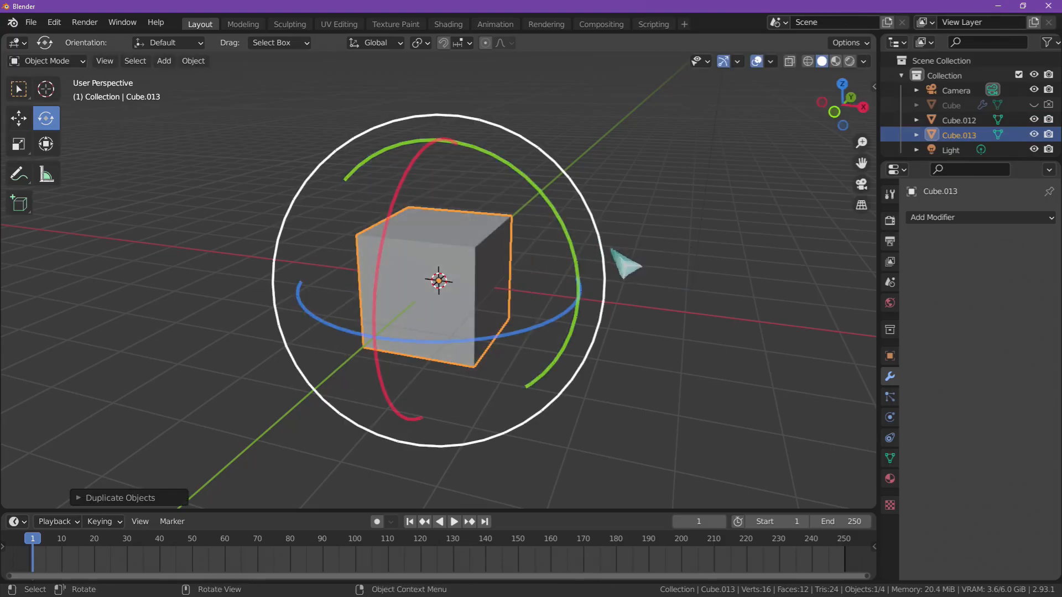
{"action": "left_click_drag", "start_coordinate": [508, 237], "coordinate": [484, 296]}
{"action": "left_click", "coordinate": [714, 249]}
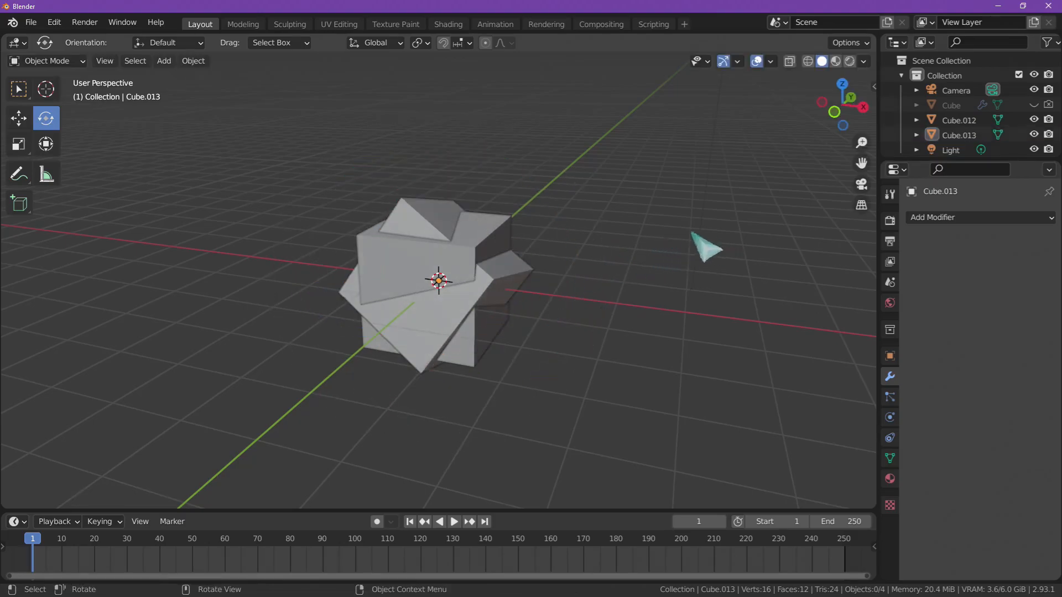
- Add a Boolean modifier to Cube.012, set it to Intersect and pick Cube.013 as its operand object
{"action": "left_click", "coordinate": [495, 244]}
{"action": "left_click", "coordinate": [938, 218]}
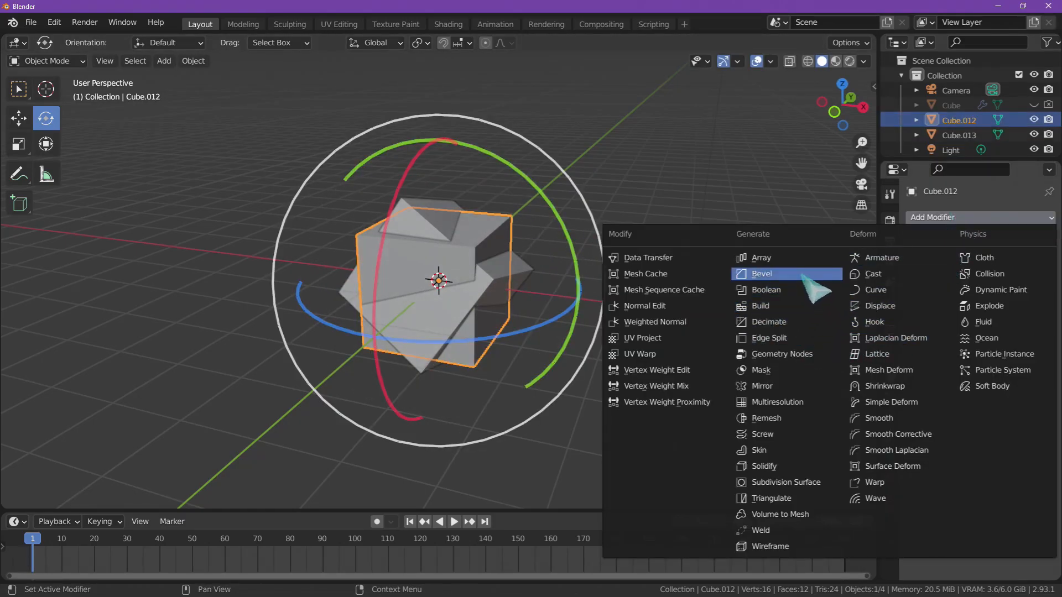
{"action": "left_click", "coordinate": [790, 291]}
{"action": "left_click", "coordinate": [931, 265]}
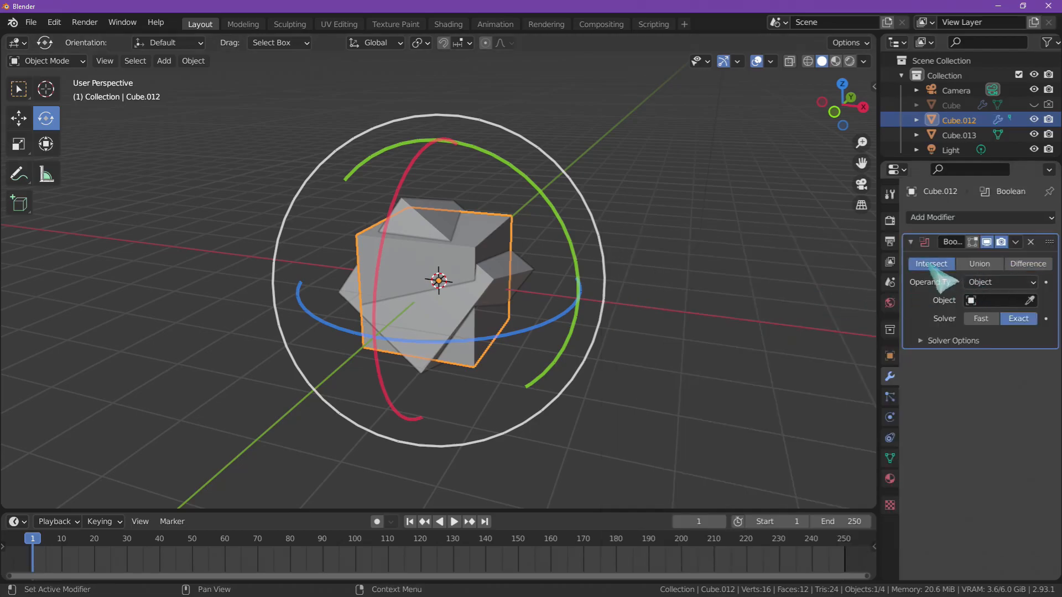
{"action": "left_click", "coordinate": [1029, 301]}
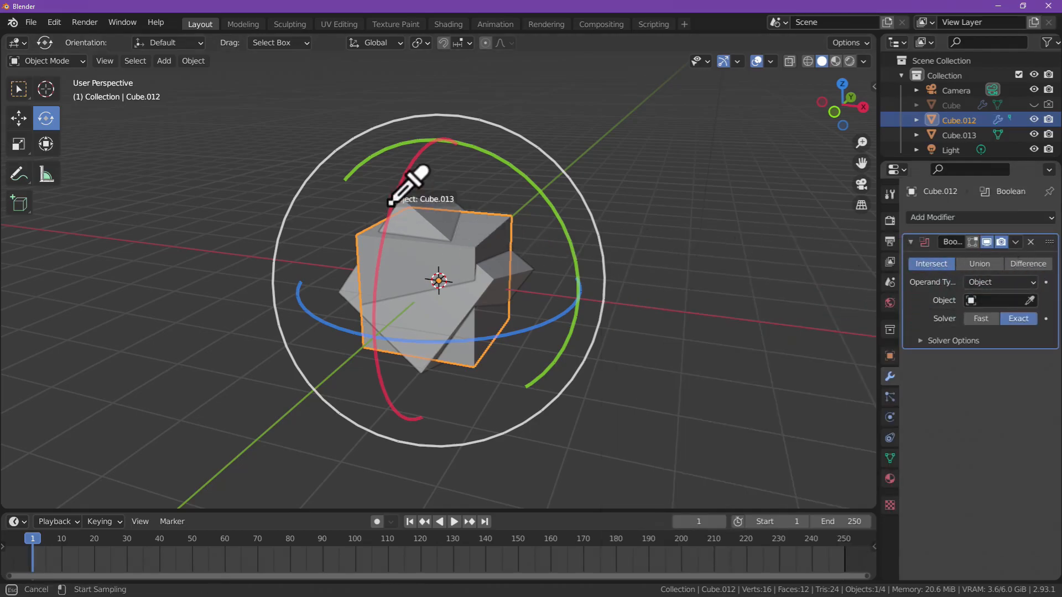
{"action": "left_click", "coordinate": [426, 209]}
{"action": "middle_click_drag", "start_coordinate": [598, 233], "coordinate": [666, 210]}
{"action": "left_click", "coordinate": [661, 211]}
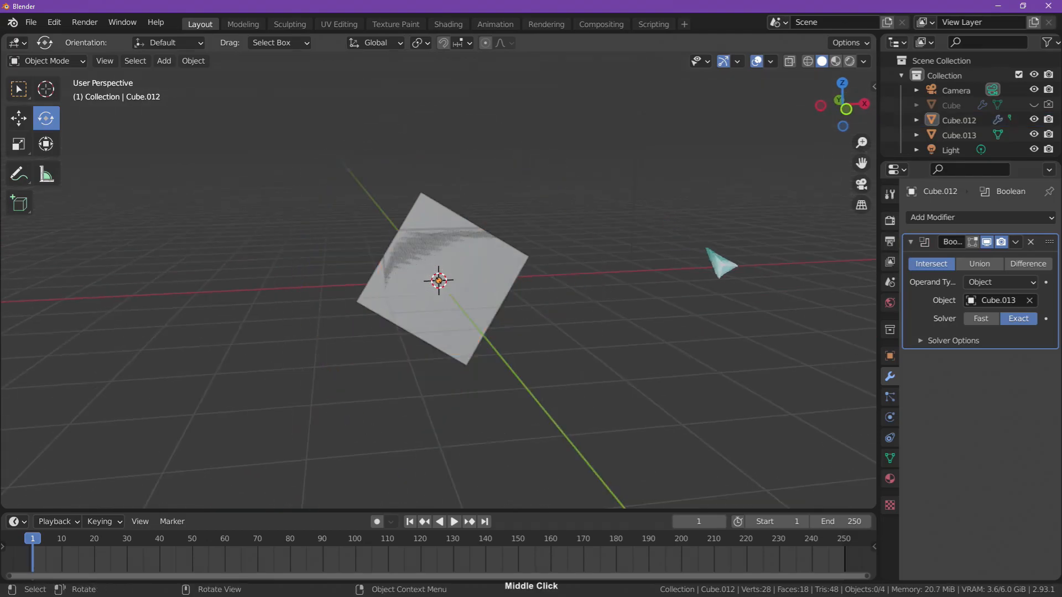
- Temporarily hide Cube.013 to examine the intersected Cube.012 from several sides, and show Cube.013 again
{"action": "middle_click_drag", "start_coordinate": [707, 245], "coordinate": [640, 264]}
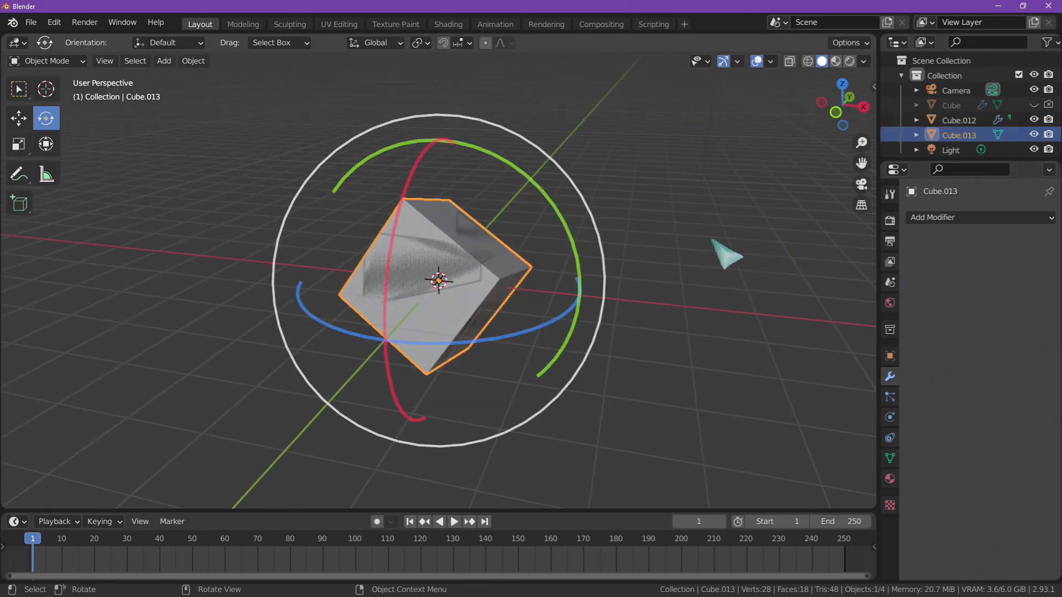
{"action": "left_click", "coordinate": [1034, 135]}
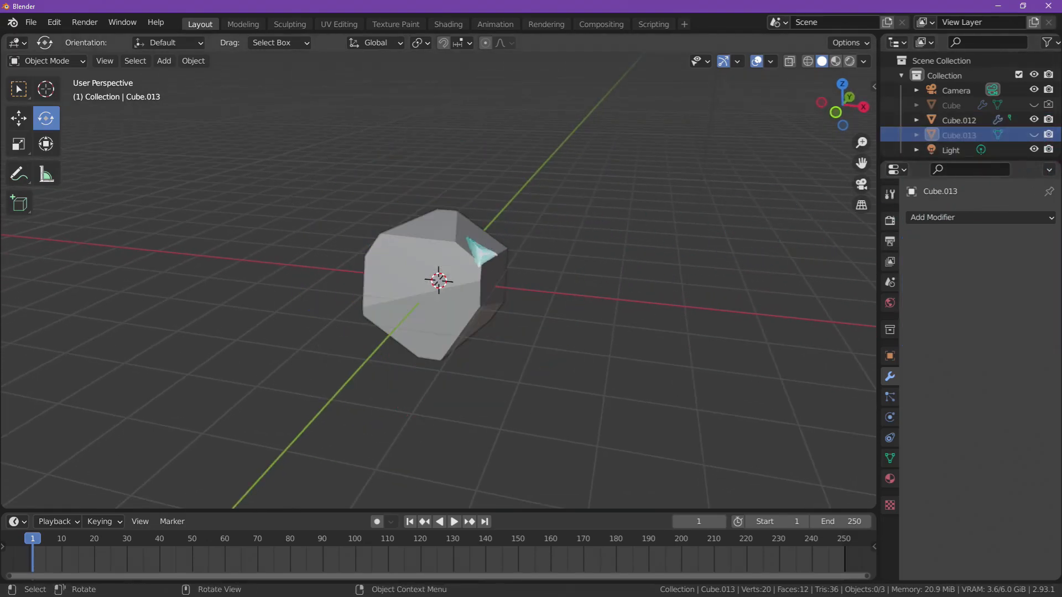
{"action": "left_click", "coordinate": [485, 249]}
{"action": "middle_click_drag", "start_coordinate": [609, 285], "coordinate": [408, 308]}
{"action": "middle_click_drag", "start_coordinate": [666, 270], "coordinate": [678, 266]}
{"action": "left_click", "coordinate": [1034, 135]}
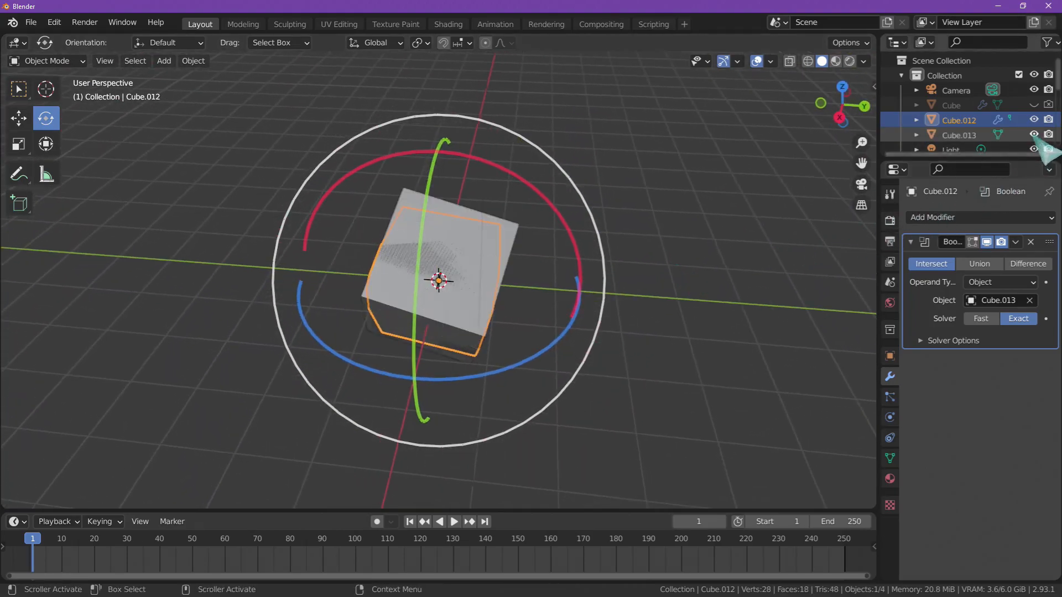
{"action": "middle_click_drag", "start_coordinate": [810, 204], "coordinate": [623, 263]}
{"action": "left_click", "coordinate": [747, 225]}
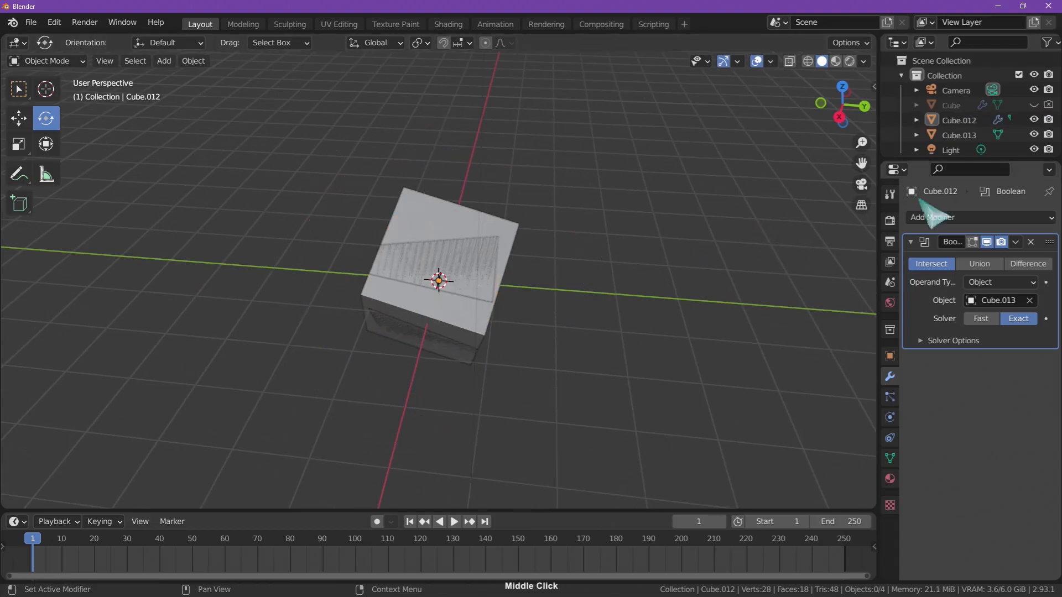
{"action": "left_click", "coordinate": [512, 223]}
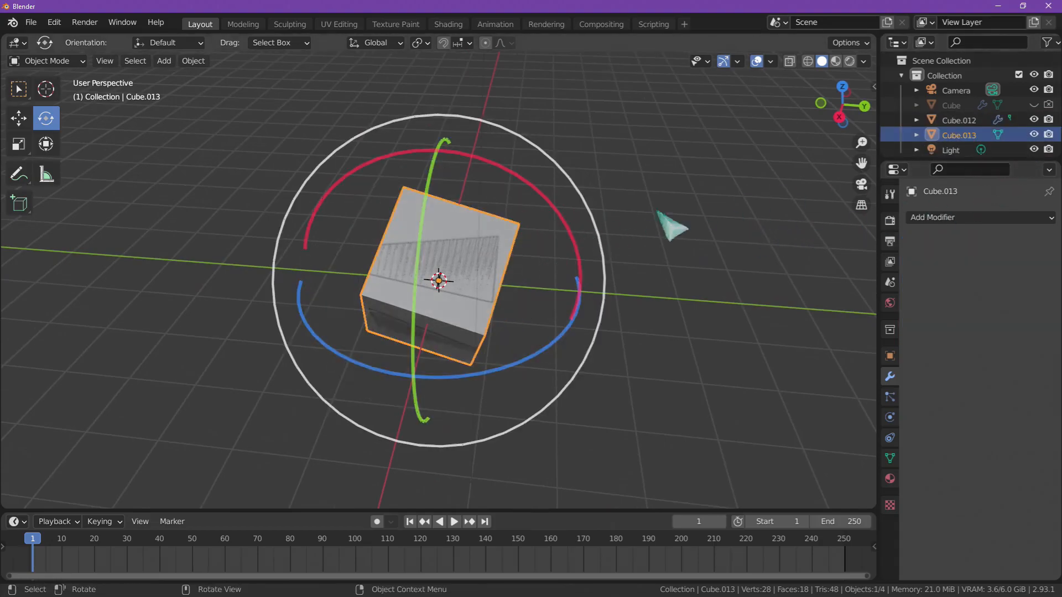
{"action": "key", "text": "r"}
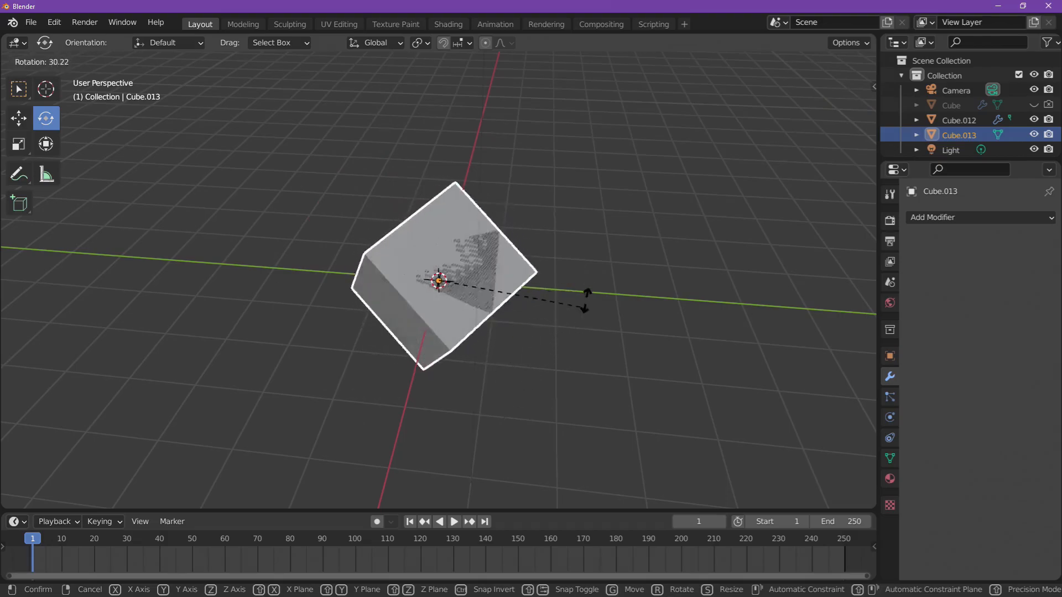
{"action": "right_click", "coordinate": [584, 307]}
- Rotate Cube.012 by about -10° in the view plane, and rotate it freely once more from another viewing angle
{"action": "middle_click_drag", "start_coordinate": [612, 293], "coordinate": [649, 308]}
{"action": "left_click", "coordinate": [460, 333]}
{"action": "key", "text": "r"}
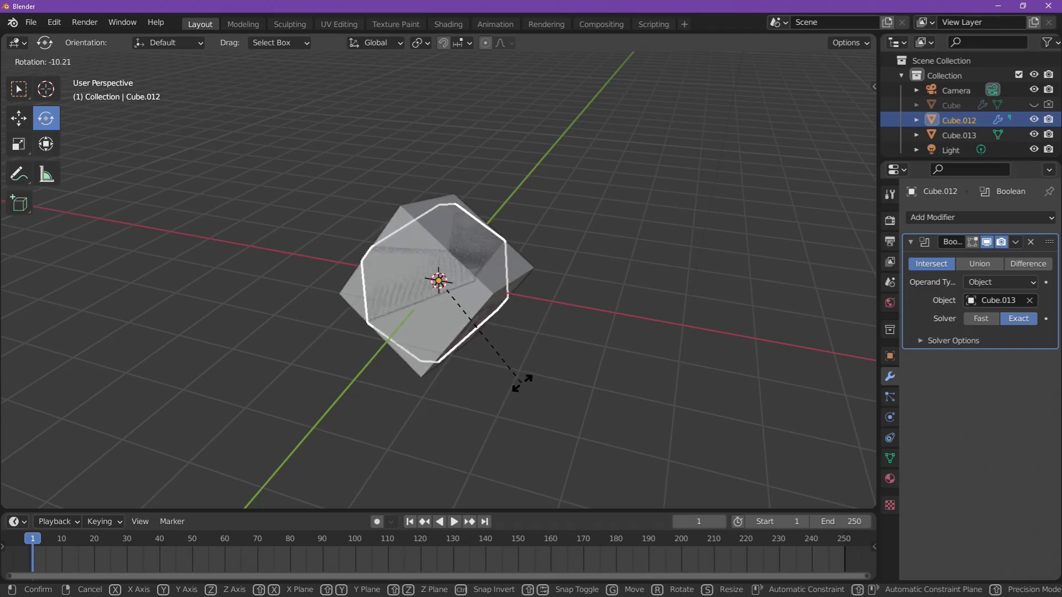
{"action": "left_click", "coordinate": [521, 383]}
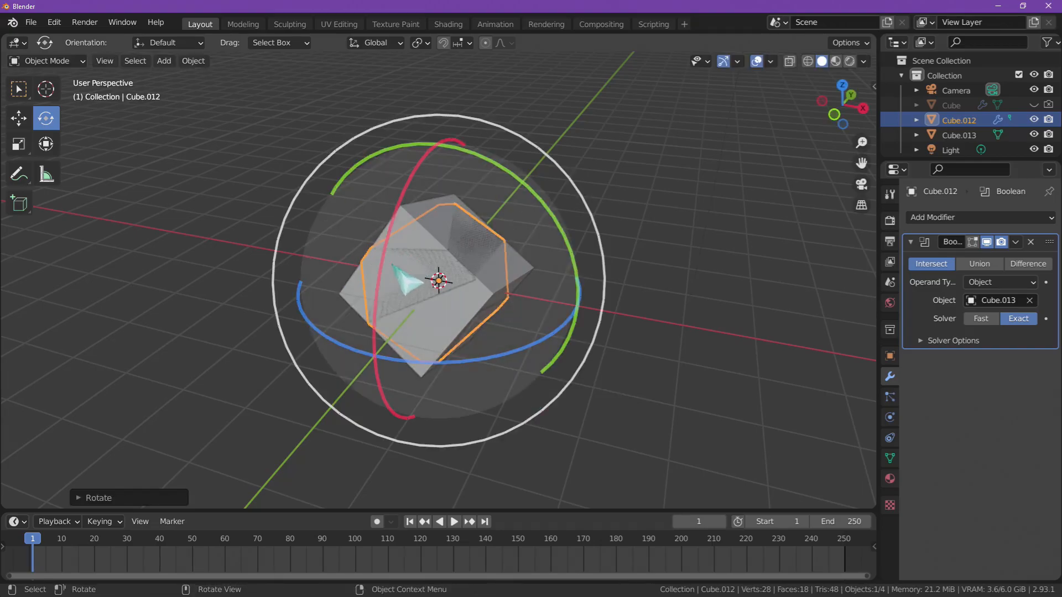
{"action": "middle_click_drag", "start_coordinate": [529, 306], "coordinate": [702, 301]}
{"action": "key", "text": "r"}
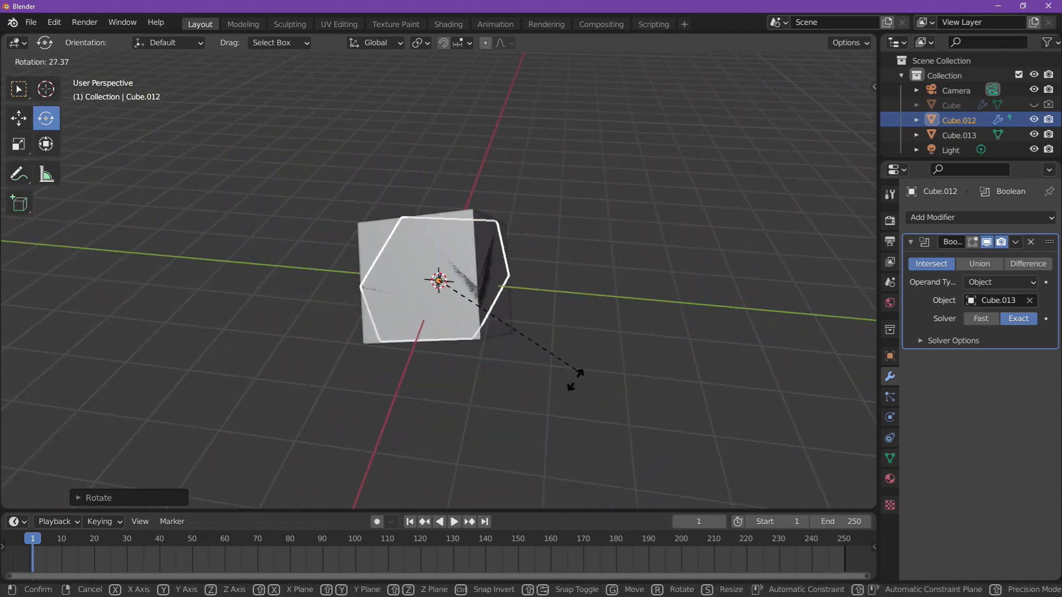
{"action": "left_click", "coordinate": [550, 392]}
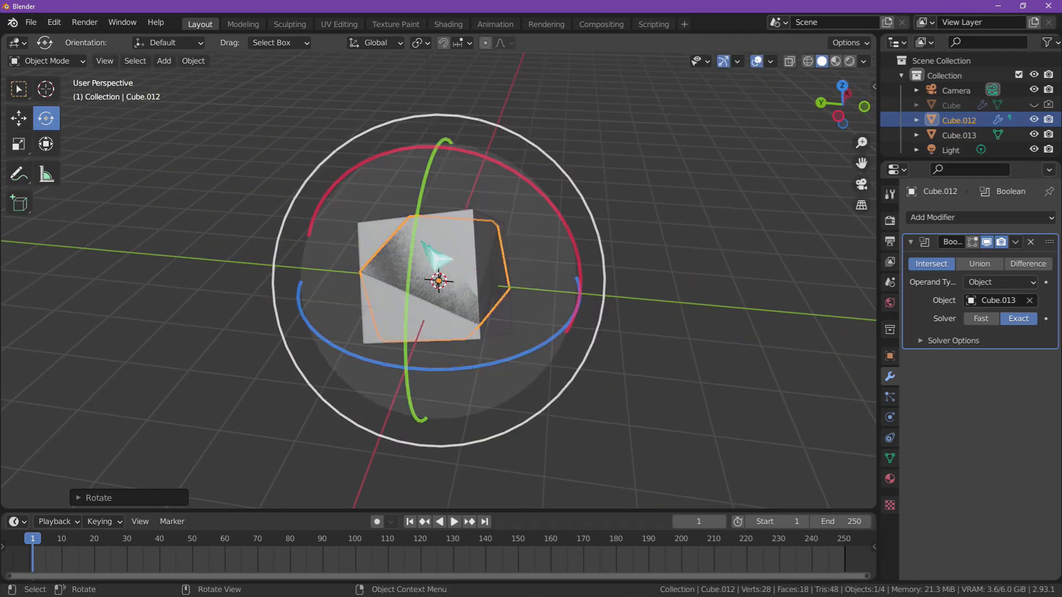
- Hide Cube.013 in the viewport so that only the intersected Cube.012 is displayed
{"action": "left_click", "coordinate": [412, 242]}
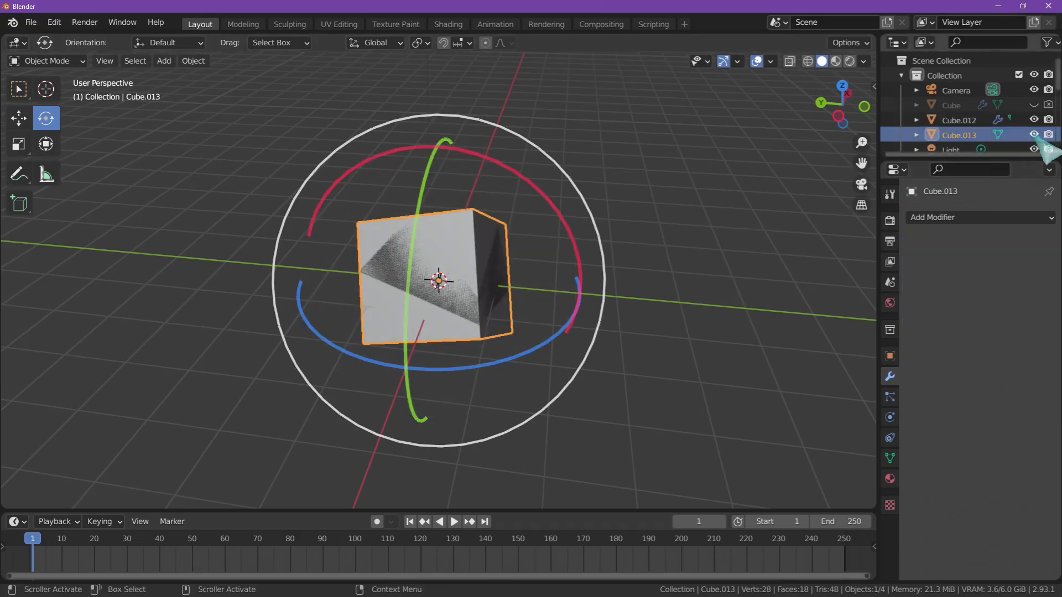
{"action": "left_click", "coordinate": [1034, 135]}
{"action": "mouse_move", "coordinate": [405, 256]}
{"action": "middle_mouse_down"}
{"action": "mouse_move", "coordinate": [540, 234]}
{"action": "mouse_move", "coordinate": [422, 268]}
{"action": "middle_mouse_up"}
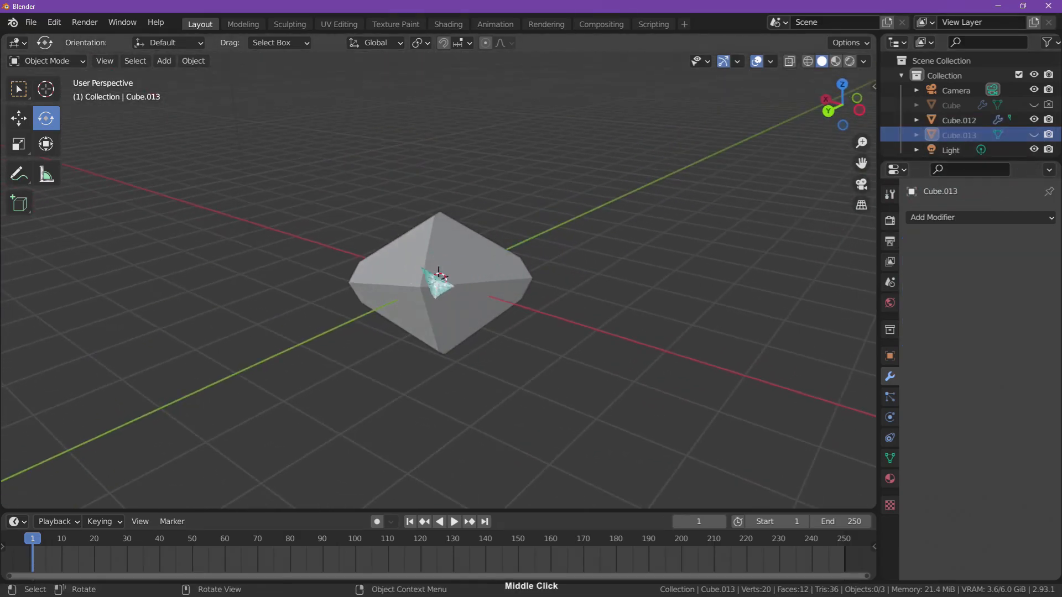
- Try to delete Cube.012 together with the hidden Cube.013
{"action": "left_click", "coordinate": [960, 120]}
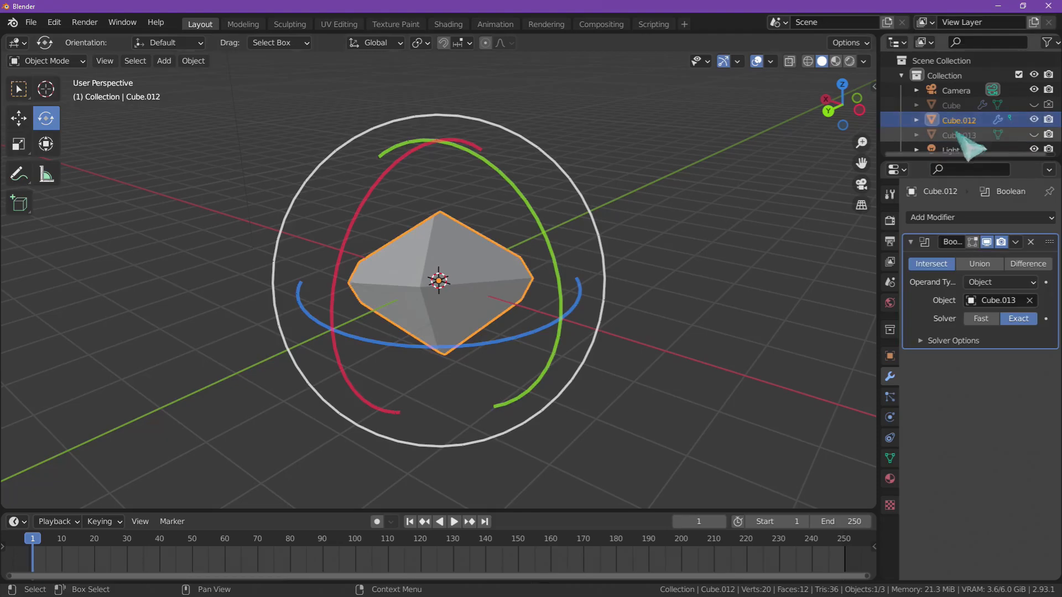
{"action": "left_click", "coordinate": [933, 134], "text": "shift"}
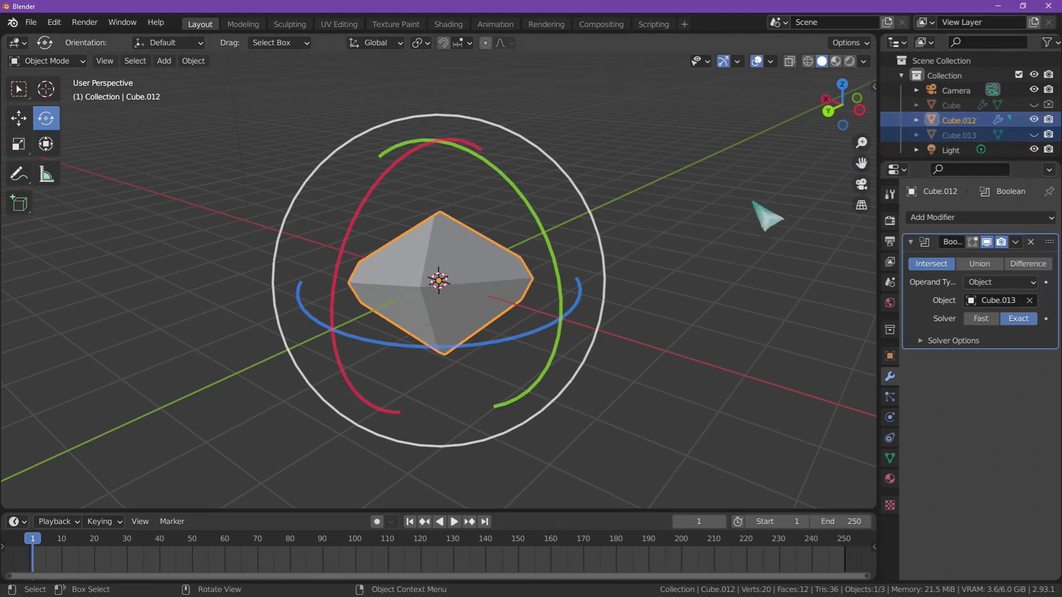
{"action": "key", "text": "x"}
{"action": "left_click", "coordinate": [544, 276]}
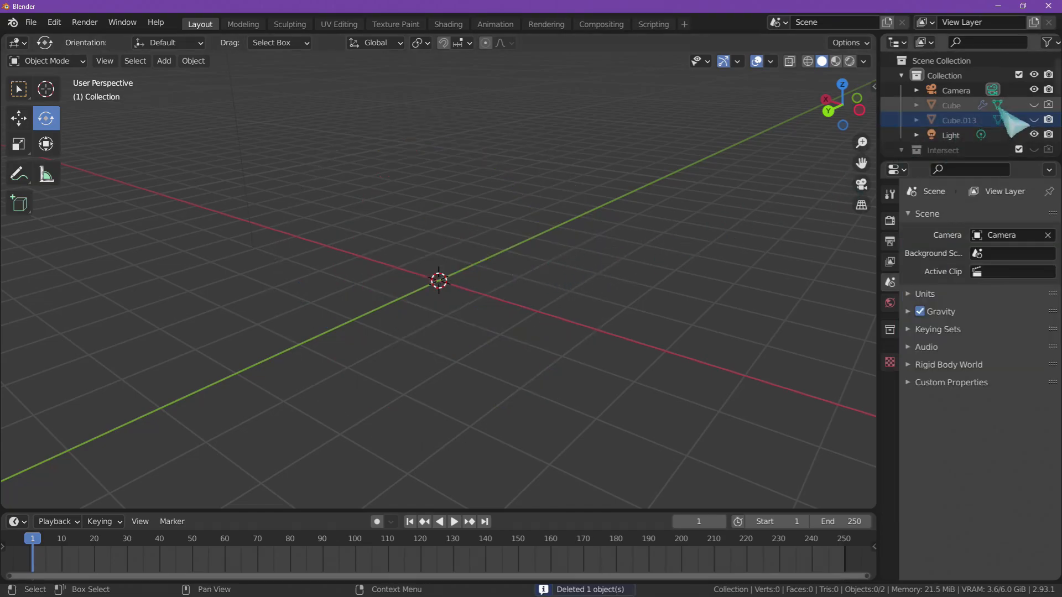
- Show the original faceted Cube in the viewport again and view it from another side
{"action": "left_click", "coordinate": [1033, 104]}
{"action": "middle_click_drag", "start_coordinate": [588, 249], "coordinate": [452, 282]}
{"action": "middle_click_drag", "start_coordinate": [770, 266], "coordinate": [562, 338]}
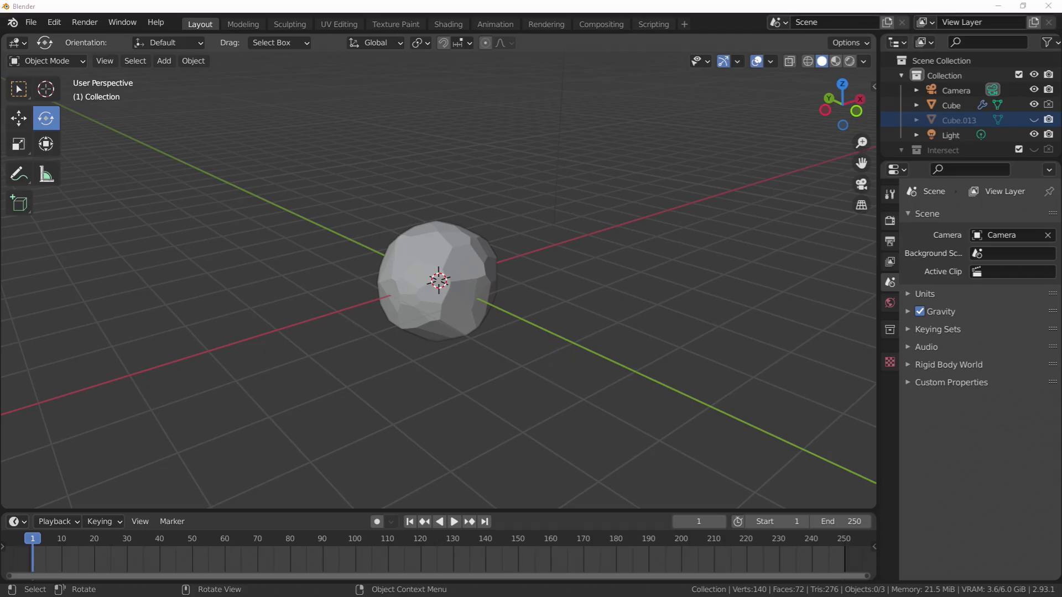
- Switch to the browser to look at the faceted spheres in the LoliRock video, return to Blender and select the Cube
{"action": "key", "text": "alt+Tab"}
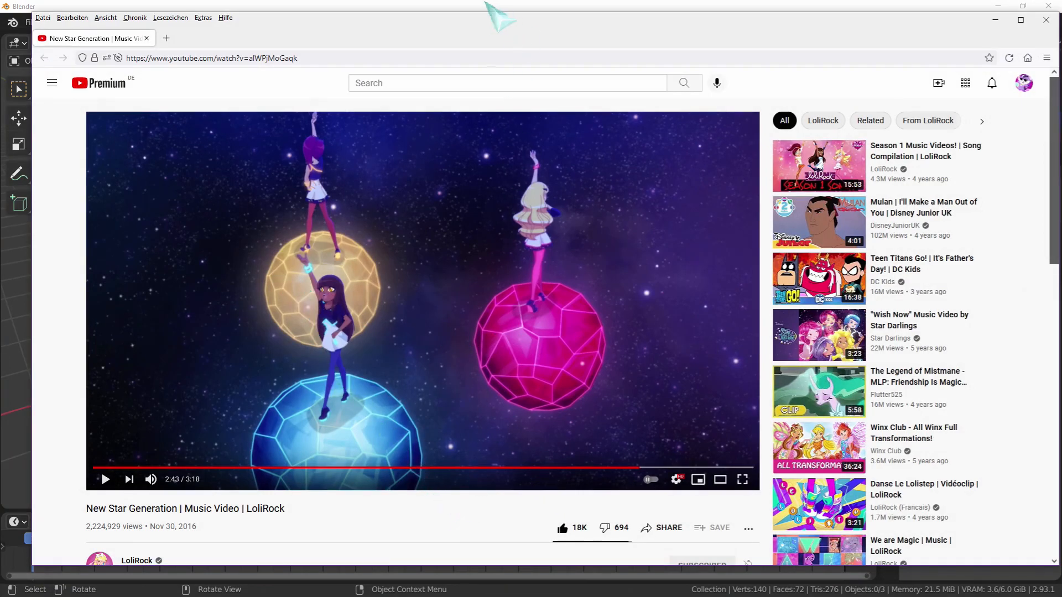
{"action": "key", "text": "alt+Tab"}
{"action": "left_click", "coordinate": [463, 267]}
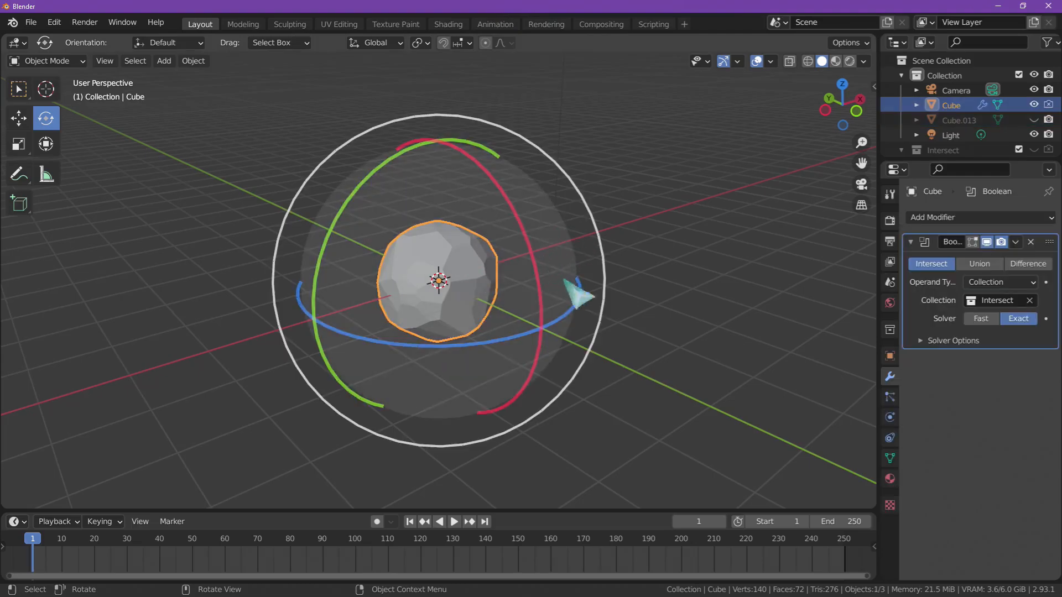
- Add a new material to the faceted Cube
{"action": "left_click", "coordinate": [912, 243]}
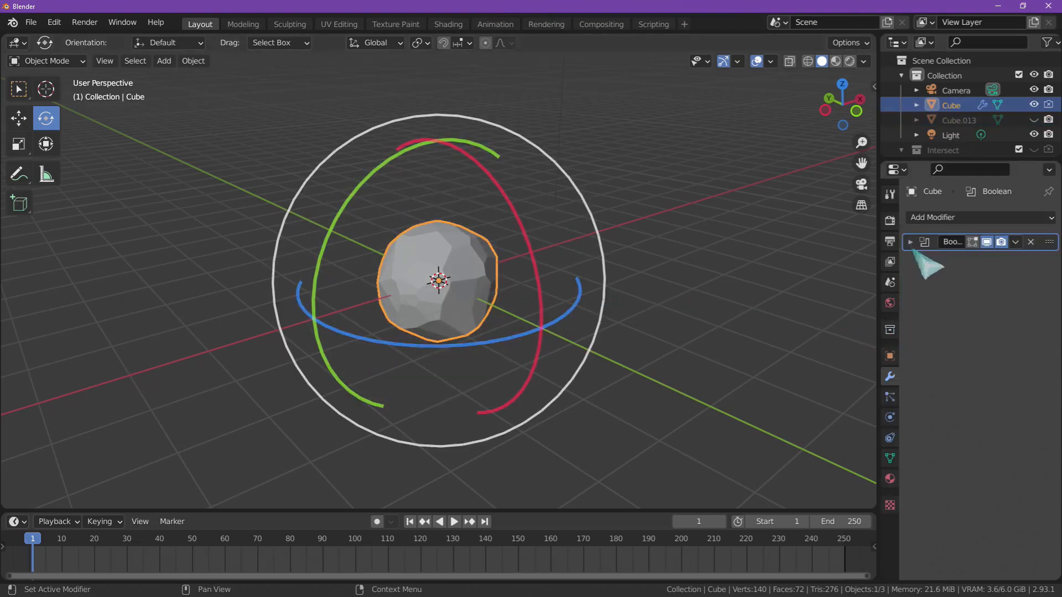
{"action": "left_click", "coordinate": [911, 243]}
{"action": "left_click", "coordinate": [890, 479]}
{"action": "left_click", "coordinate": [965, 279]}
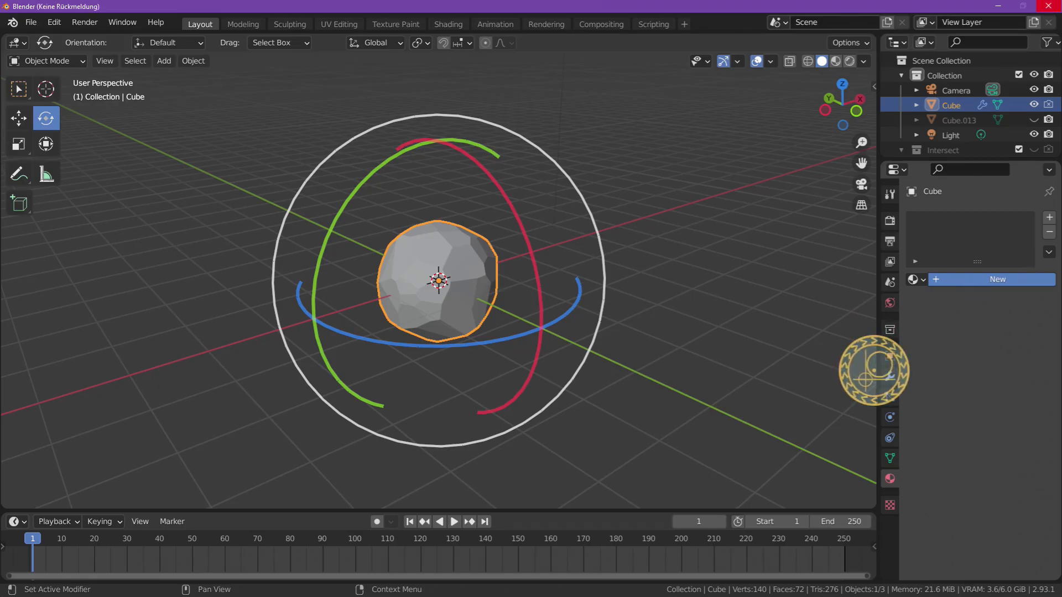
- Apply the Cube's Boolean modifier and briefly check the mesh in Edit Mode
{"action": "left_click", "coordinate": [890, 376]}
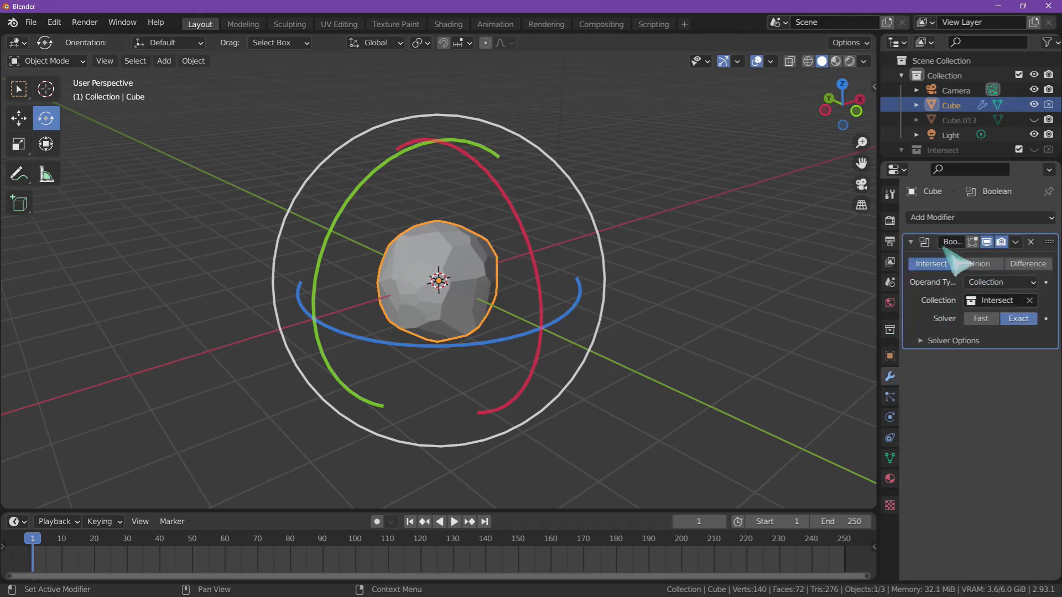
{"action": "left_click", "coordinate": [1015, 242]}
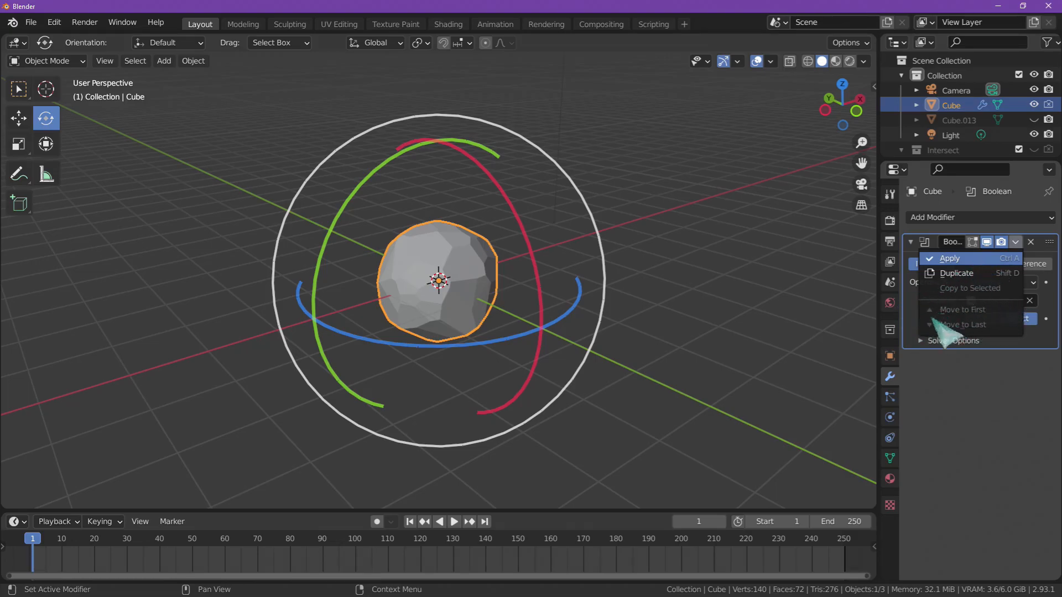
{"action": "left_click", "coordinate": [968, 259]}
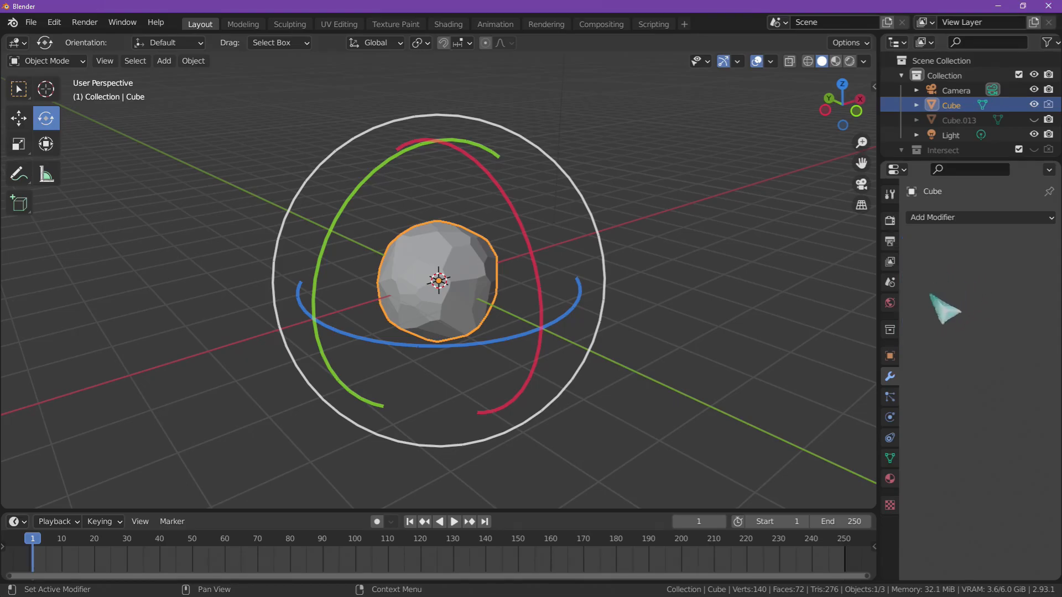
{"action": "middle_click_drag", "start_coordinate": [417, 282], "coordinate": [508, 239]}
{"action": "key", "text": "Tab"}
{"action": "key", "text": "Tab"}
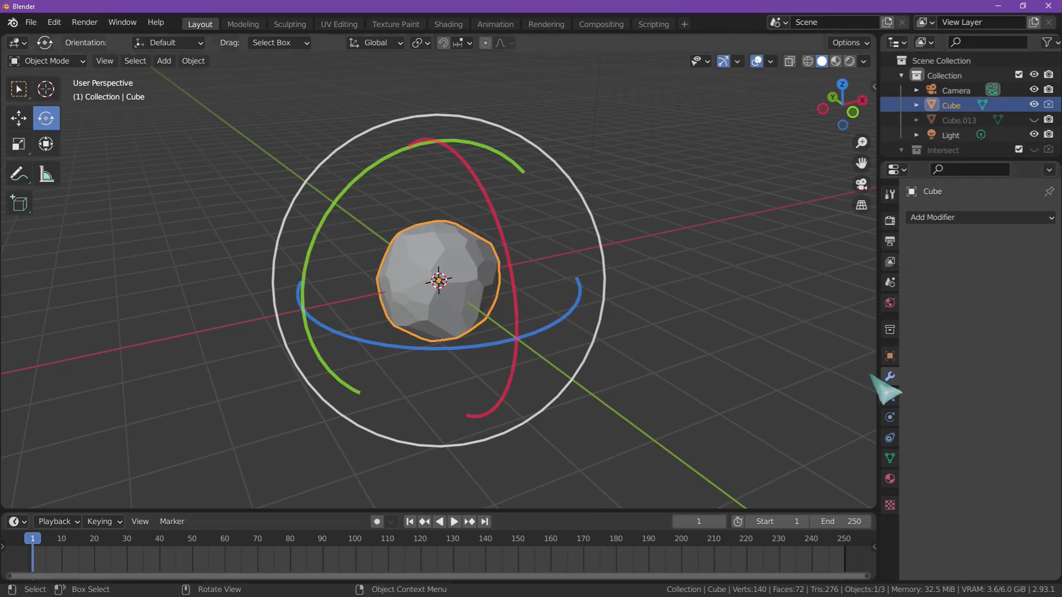
- Set the Cube material's Specular to 0.819 and its Roughness to 0.267
{"action": "left_click", "coordinate": [890, 479]}
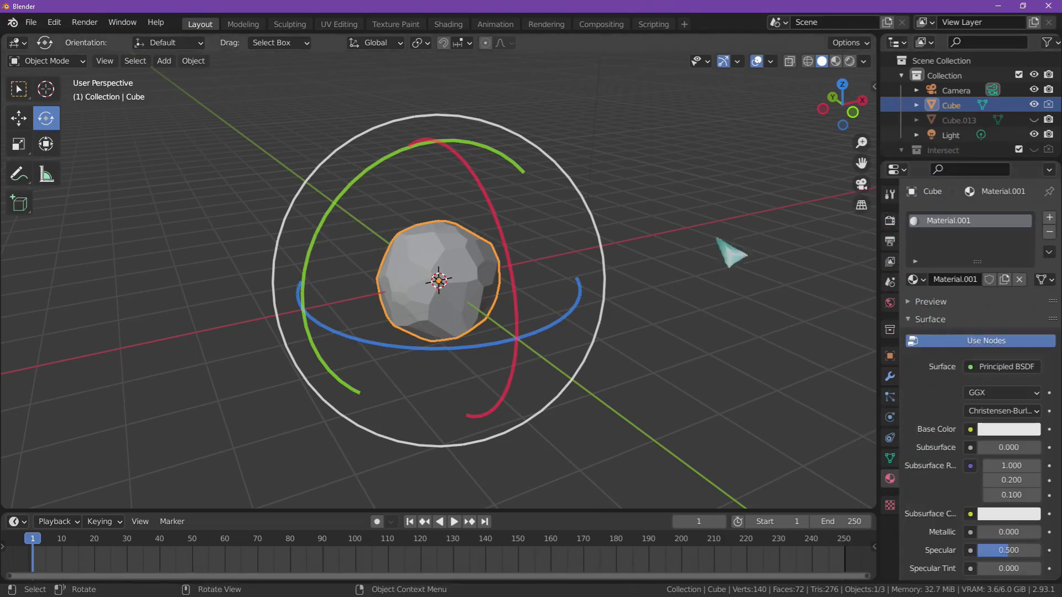
{"action": "scroll", "coordinate": [996, 370], "scroll_direction": "down", "scroll_amount": 4}
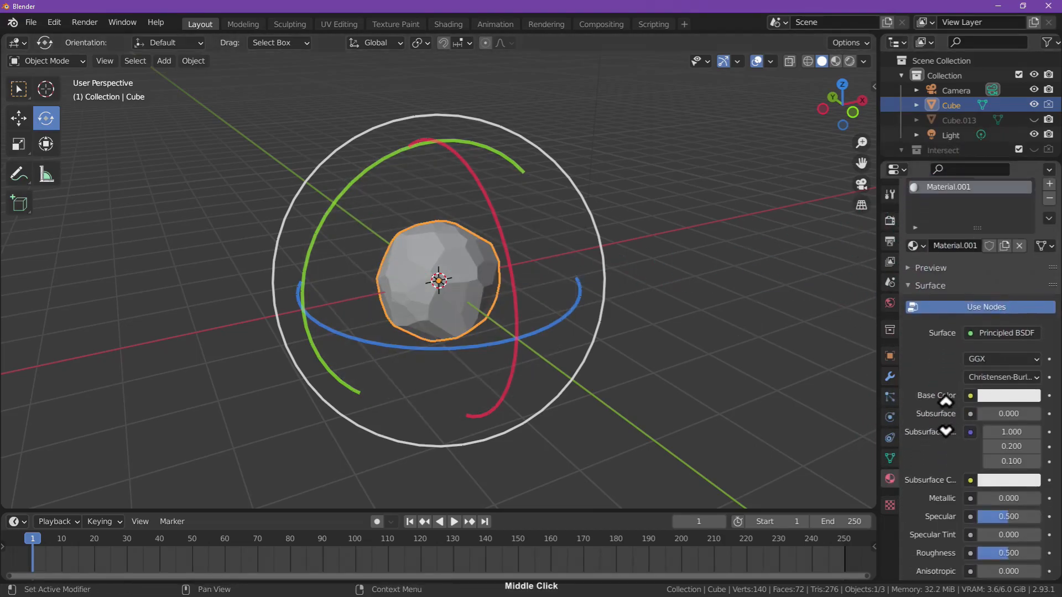
{"action": "scroll", "coordinate": [950, 425], "scroll_direction": "down", "scroll_amount": 5}
{"action": "left_click_drag", "start_coordinate": [1007, 355], "coordinate": [991, 389]}
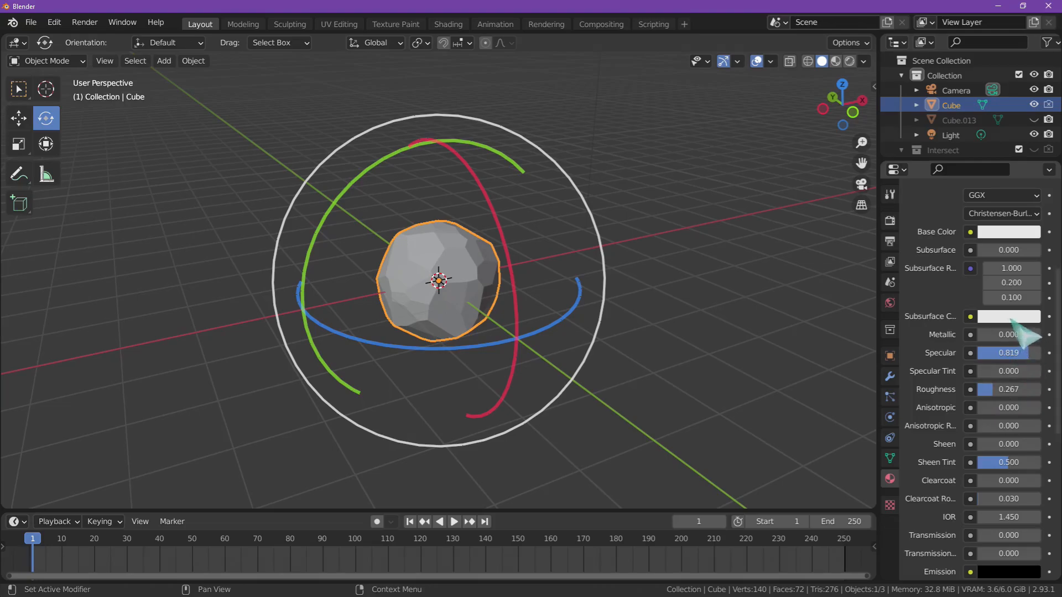
{"action": "middle_click_drag", "start_coordinate": [993, 330], "coordinate": [981, 359]}
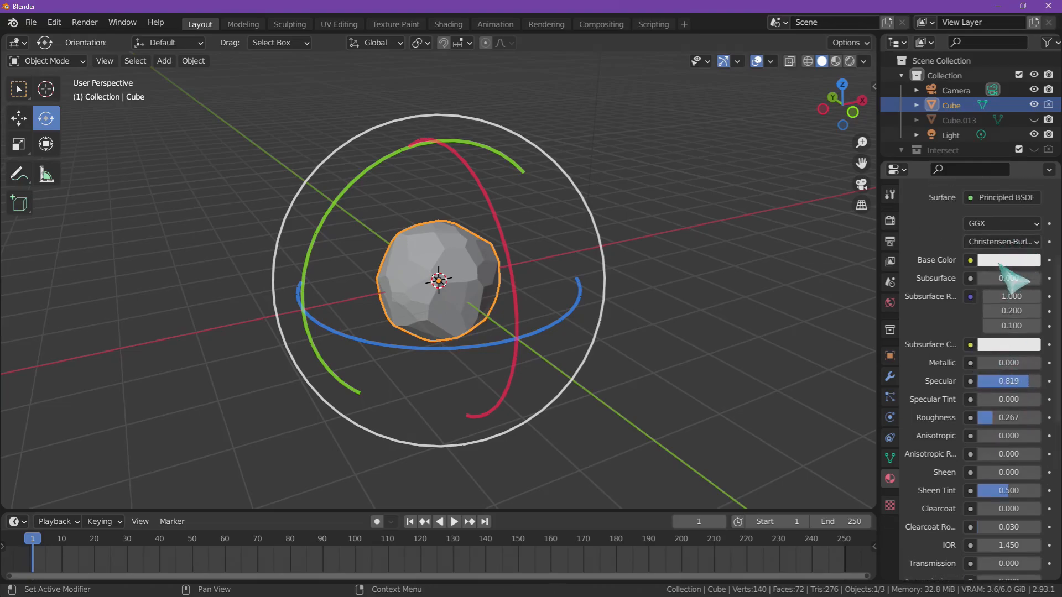
{"action": "left_click", "coordinate": [1008, 260]}
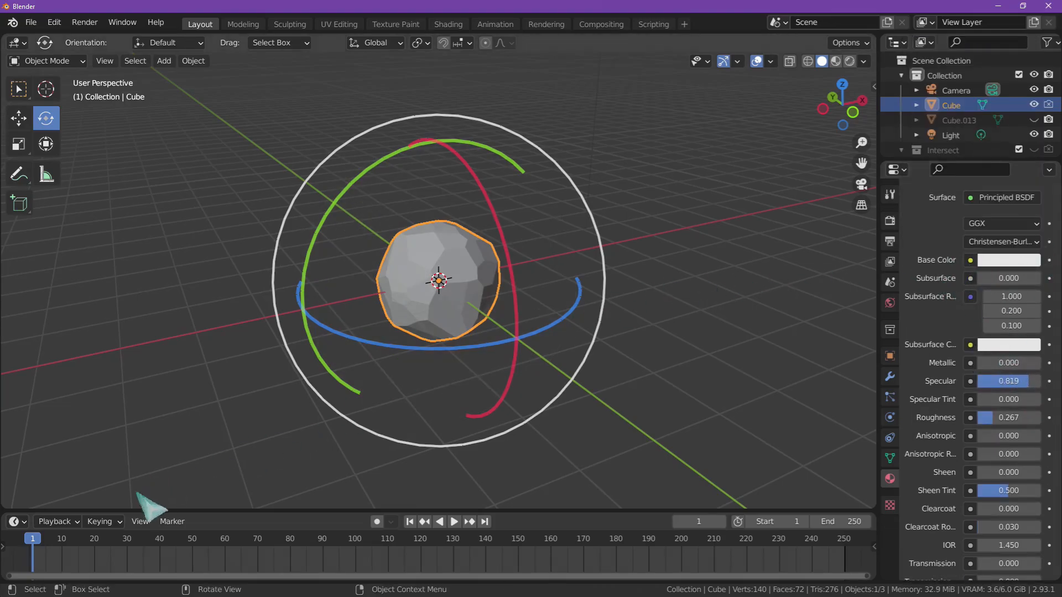
- Turn the timeline area into an enlarged Shader Editor with the Cube material's Principled BSDF and Material Output nodes in view
{"action": "left_click_drag", "start_coordinate": [183, 510], "coordinate": [169, 405]}
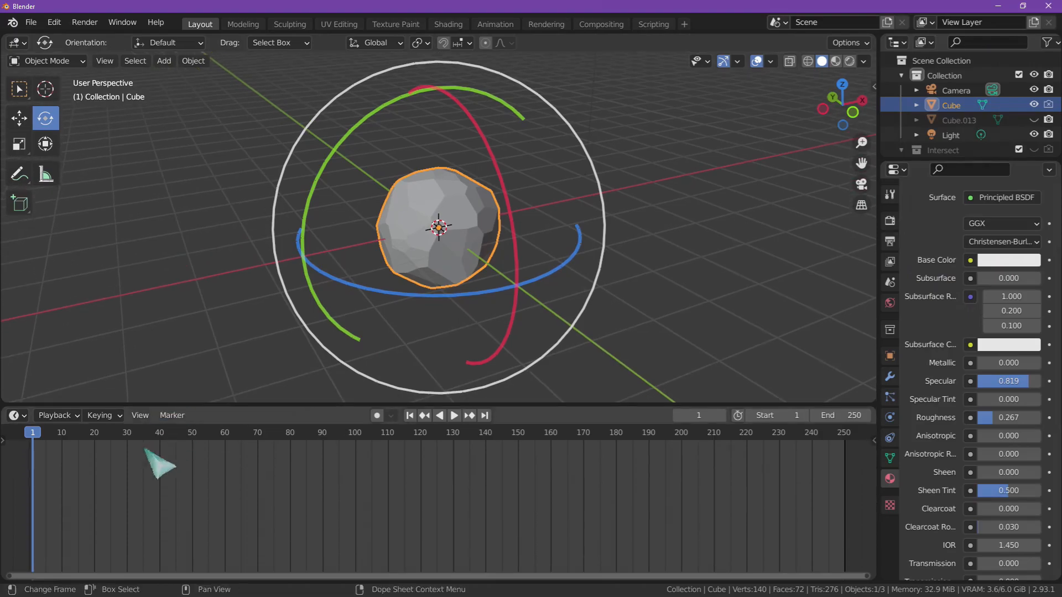
{"action": "left_click", "coordinate": [17, 416]}
{"action": "left_click", "coordinate": [54, 415]}
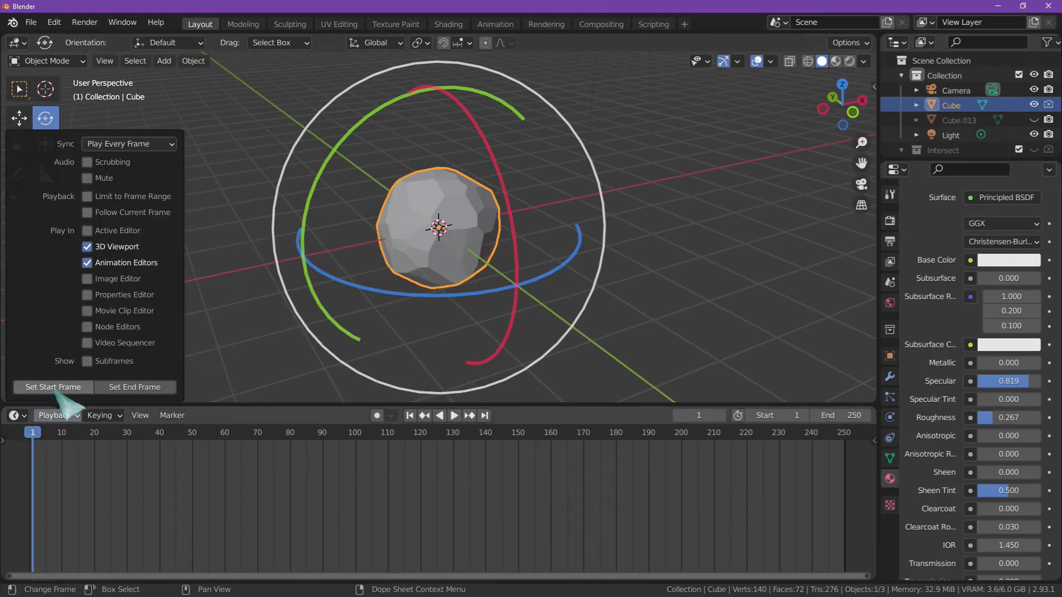
{"action": "left_click", "coordinate": [17, 417]}
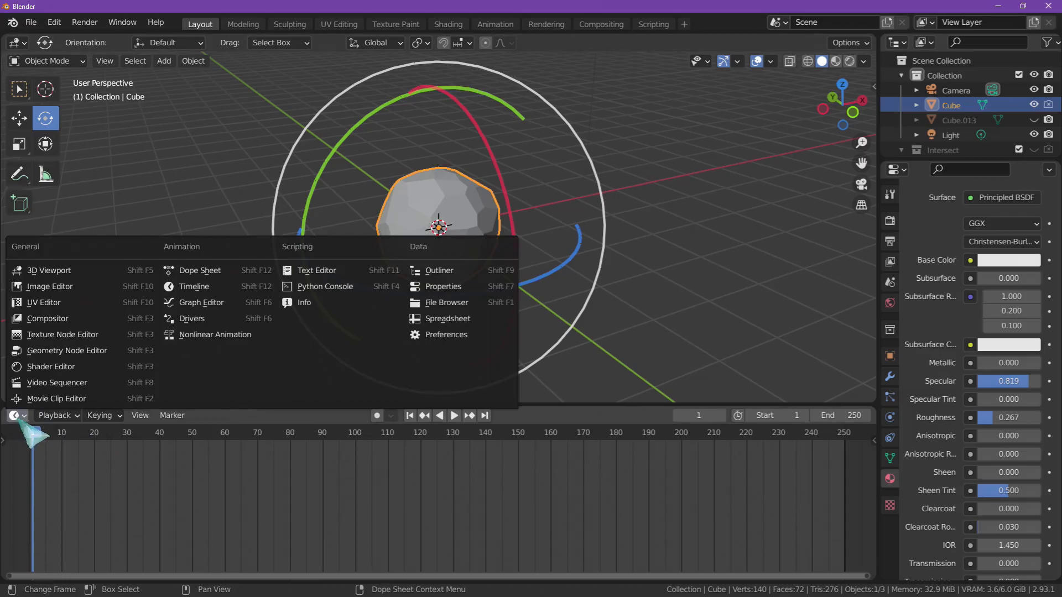
{"action": "left_click", "coordinate": [62, 368]}
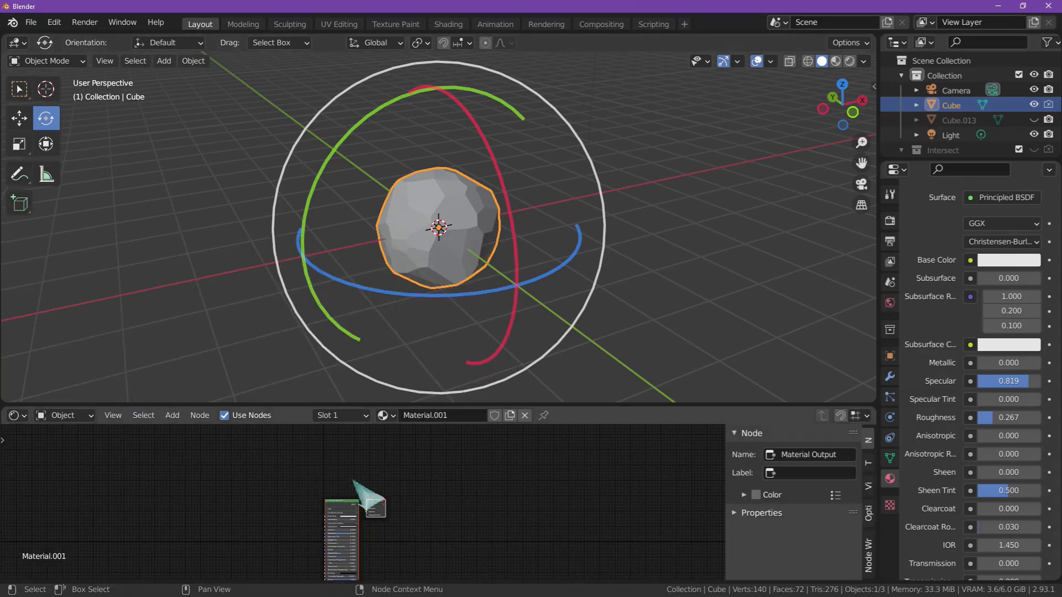
{"action": "middle_click_drag", "start_coordinate": [367, 490], "coordinate": [436, 425]}
{"action": "scroll", "coordinate": [438, 494], "scroll_direction": "up", "scroll_amount": 5}
{"action": "middle_click_drag", "start_coordinate": [438, 495], "coordinate": [497, 409]}
{"action": "scroll", "coordinate": [447, 487], "scroll_direction": "up", "scroll_amount": 3}
{"action": "scroll", "coordinate": [450, 448], "scroll_direction": "up", "scroll_amount": 5}
{"action": "left_click_drag", "start_coordinate": [498, 408], "coordinate": [545, 288]}
{"action": "middle_click_drag", "start_coordinate": [420, 432], "coordinate": [439, 458]}
- Add a Voronoi Texture node and a color Mix node in front of the Principled BSDF
{"action": "key", "text": "shift+a"}
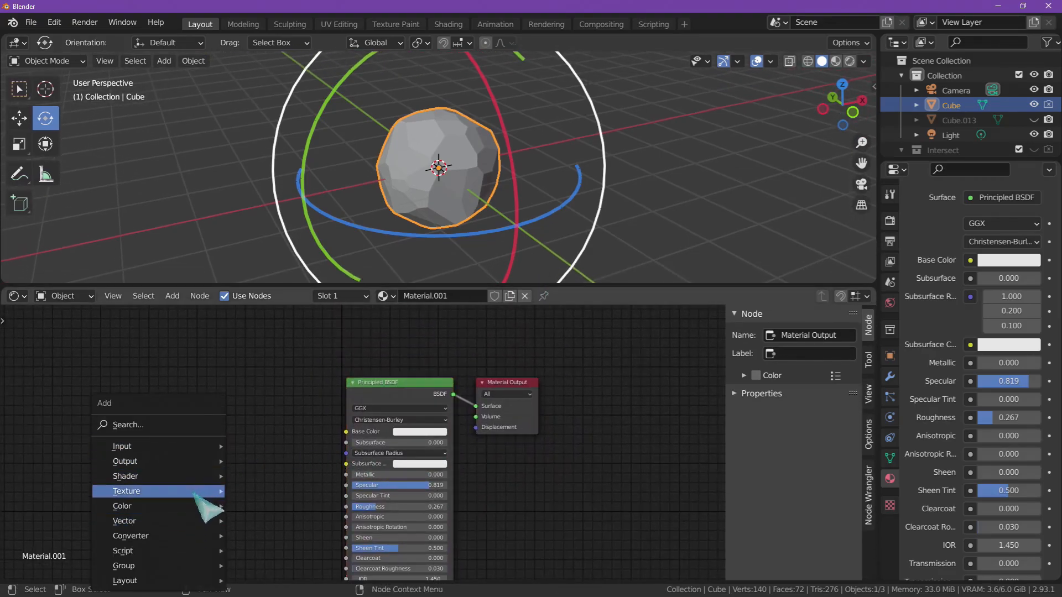
{"action": "mouse_move", "coordinate": [213, 492]}
{"action": "left_click", "coordinate": [299, 458]}
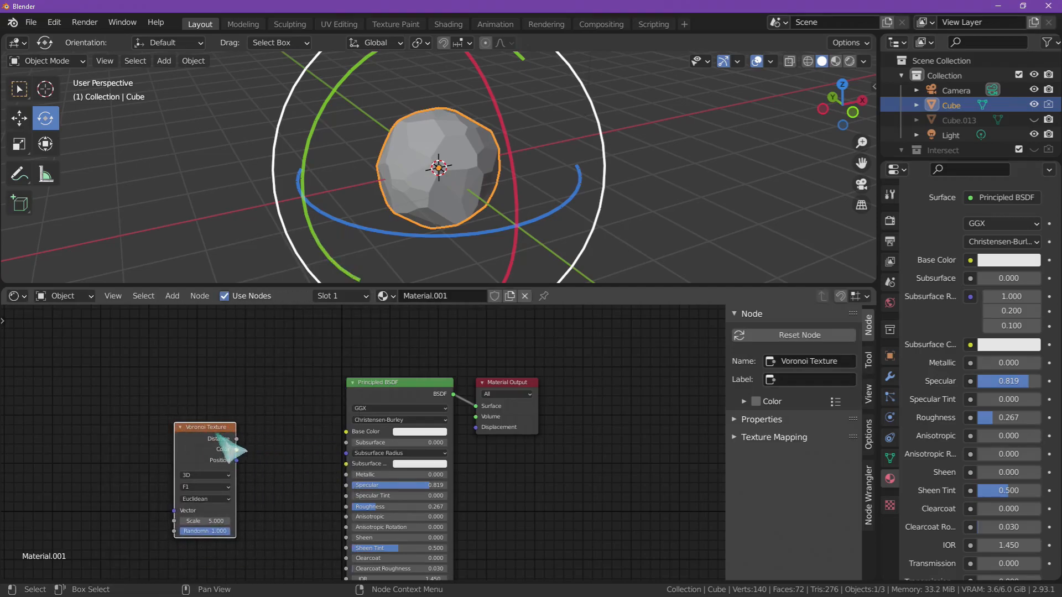
{"action": "left_click", "coordinate": [214, 453]}
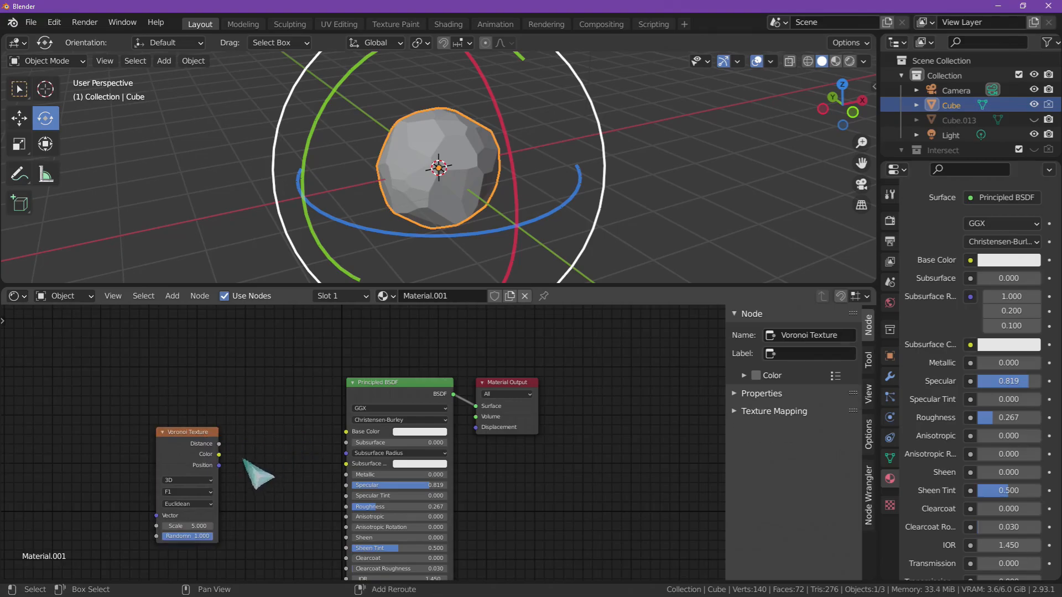
{"action": "key", "text": "shift+a"}
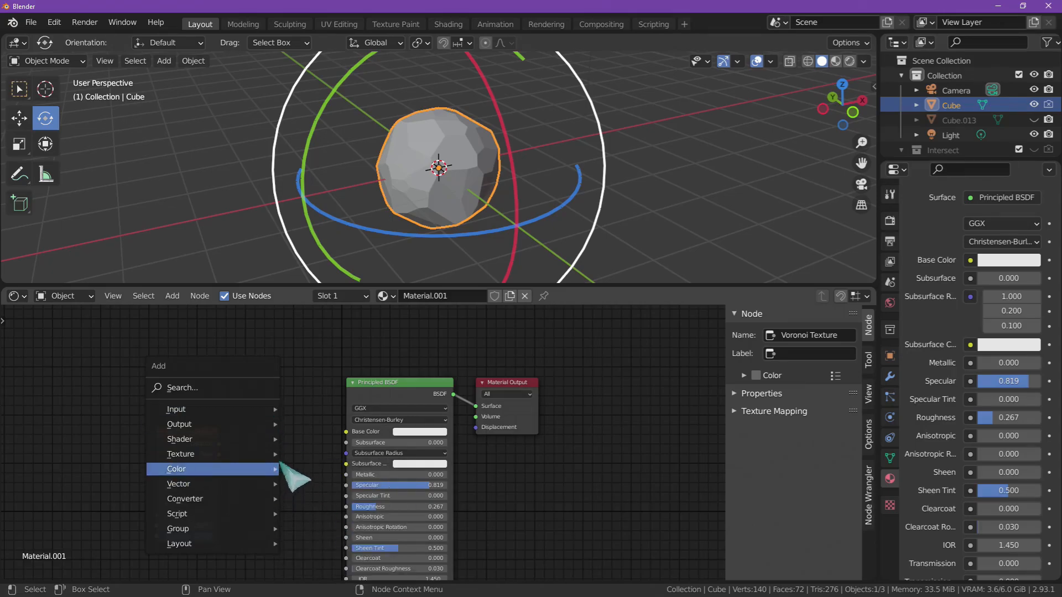
{"action": "mouse_move", "coordinate": [276, 470]}
{"action": "left_click", "coordinate": [332, 549]}
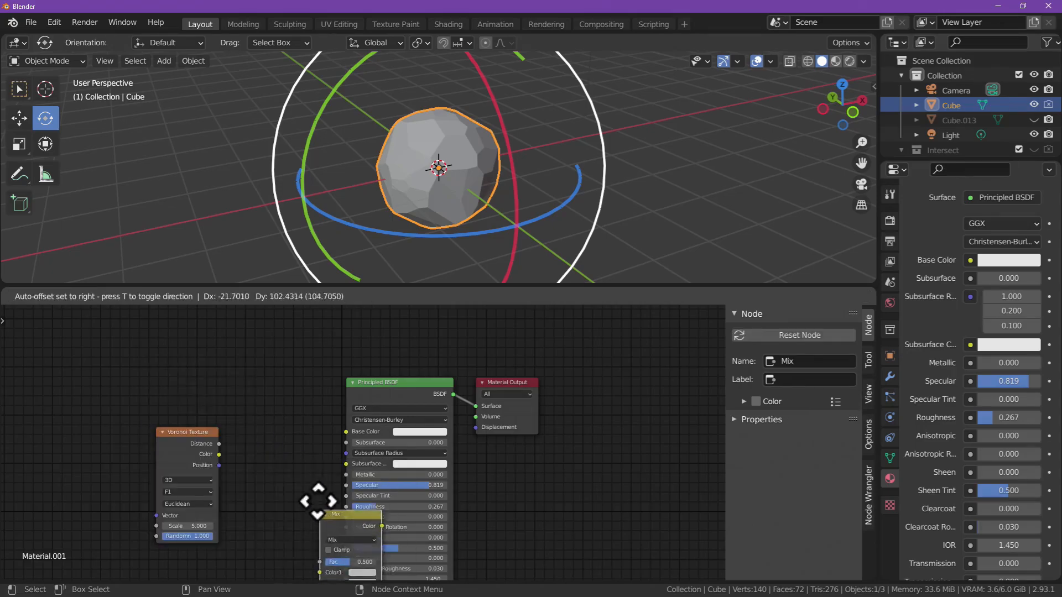
{"action": "left_click", "coordinate": [244, 384]}
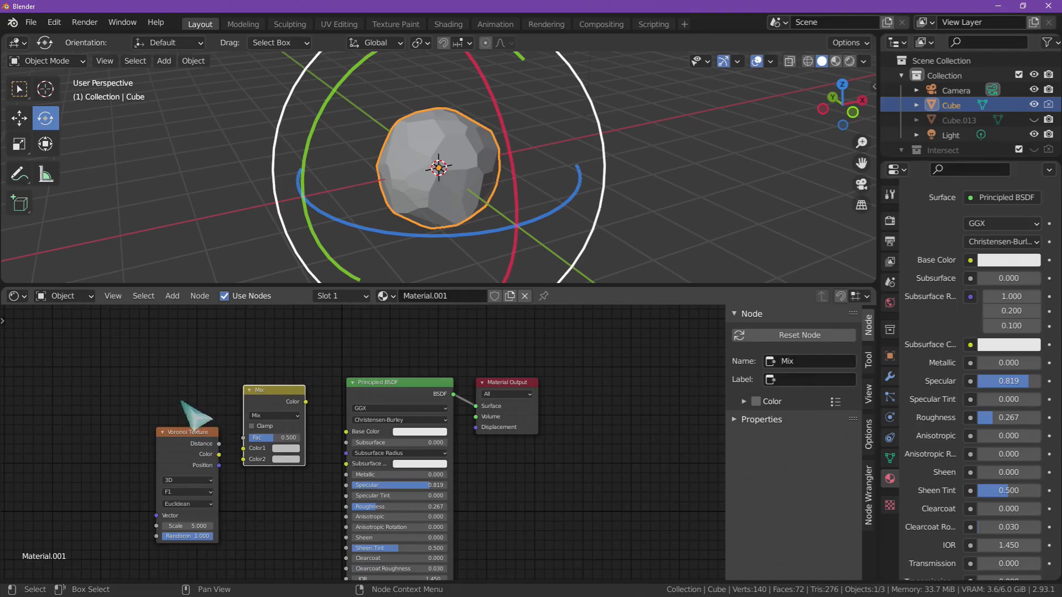
- Add a Noise Texture node, link its Color to the Mix node's Color1 and the Voronoi Texture's Color to Color2
{"action": "key", "text": "shift+a"}
{"action": "mouse_move", "coordinate": [128, 387]}
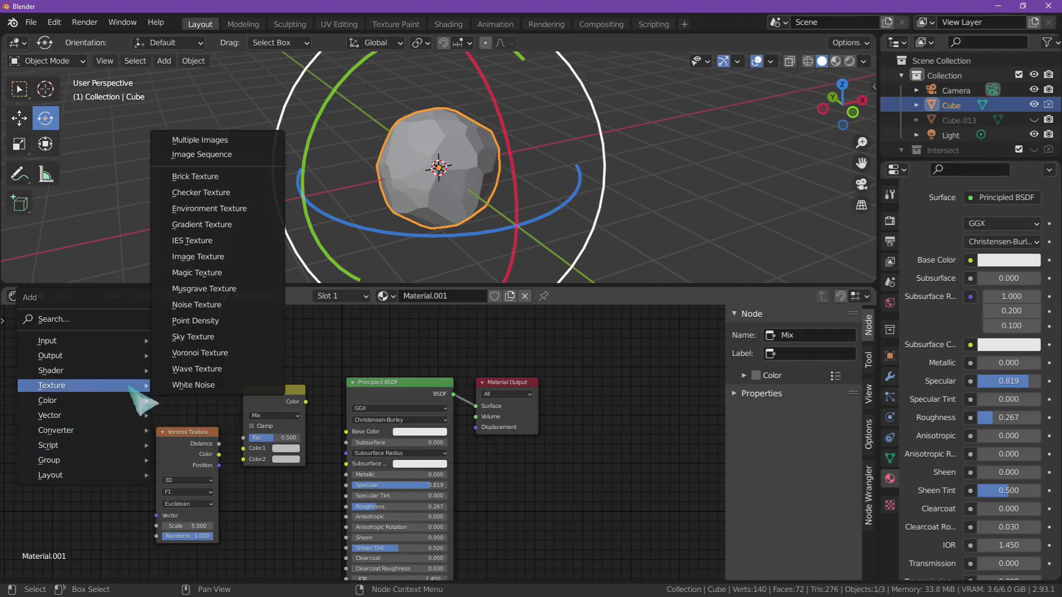
{"action": "left_click", "coordinate": [232, 305]}
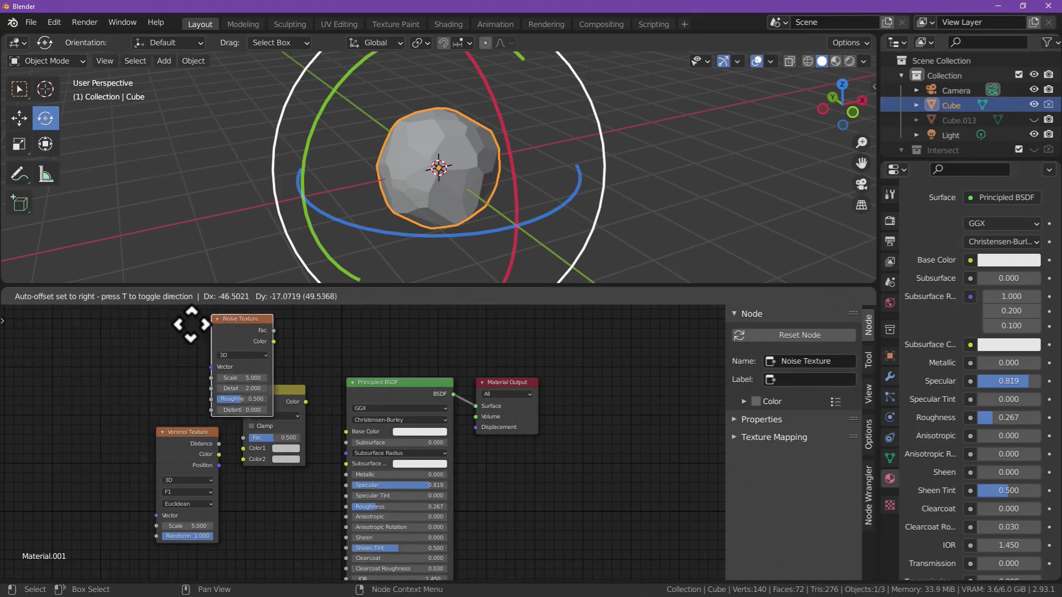
{"action": "left_click", "coordinate": [53, 380]}
{"action": "left_click_drag", "start_coordinate": [208, 436], "coordinate": [231, 456]}
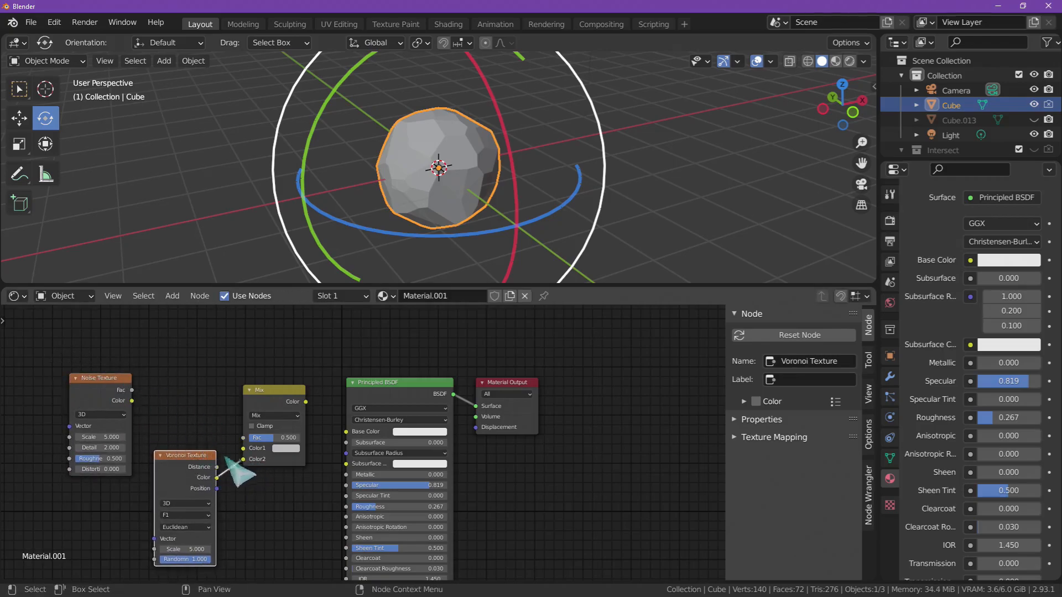
{"action": "left_click_drag", "start_coordinate": [137, 406], "coordinate": [250, 454]}
{"action": "left_click_drag", "start_coordinate": [110, 390], "coordinate": [113, 410]}
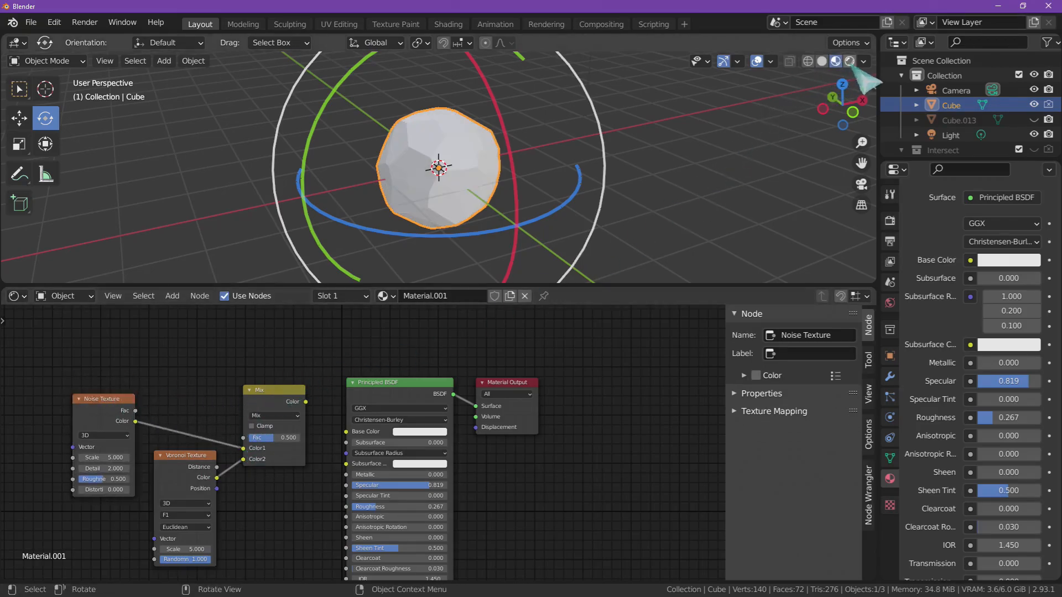
- Switch the viewport to Material Preview shading and view the sphere from another side
{"action": "left_click", "coordinate": [850, 61]}
{"action": "left_click", "coordinate": [836, 61]}
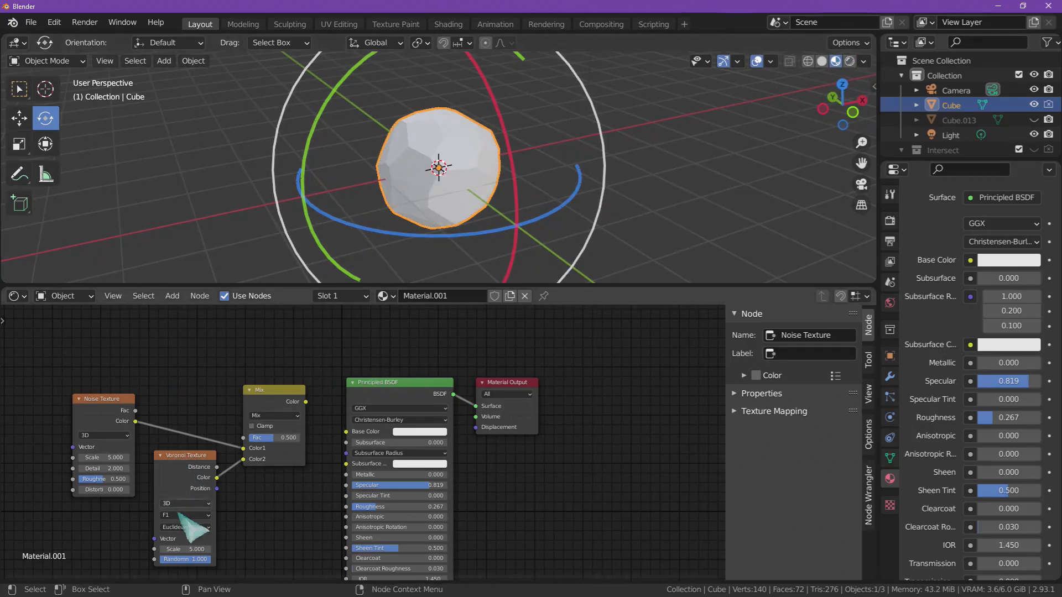
{"action": "middle_click_drag", "start_coordinate": [741, 166], "coordinate": [509, 180]}
{"action": "middle_click_drag", "start_coordinate": [615, 188], "coordinate": [505, 225]}
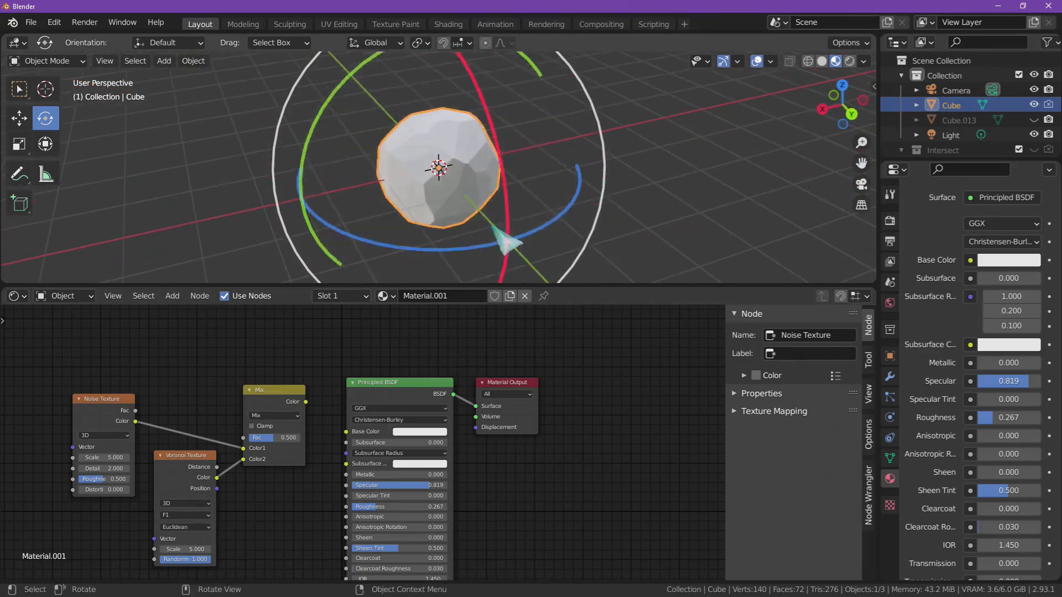
- Try the Mix node's Color as the Principled BSDF's Base Color and disconnect it again
{"action": "left_click_drag", "start_coordinate": [306, 403], "coordinate": [398, 408]}
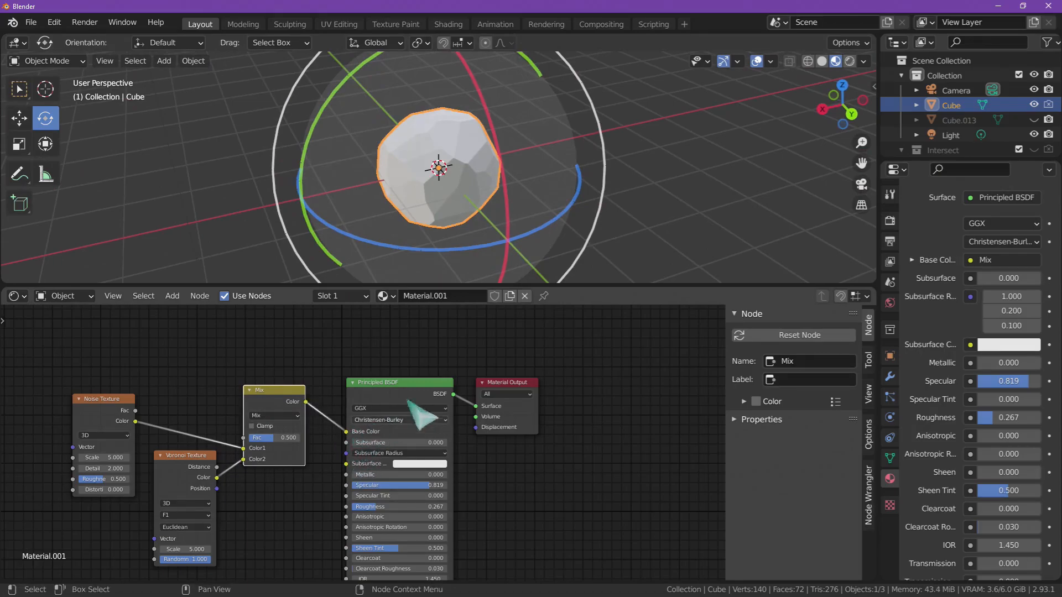
{"action": "middle_click_drag", "start_coordinate": [581, 247], "coordinate": [598, 237]}
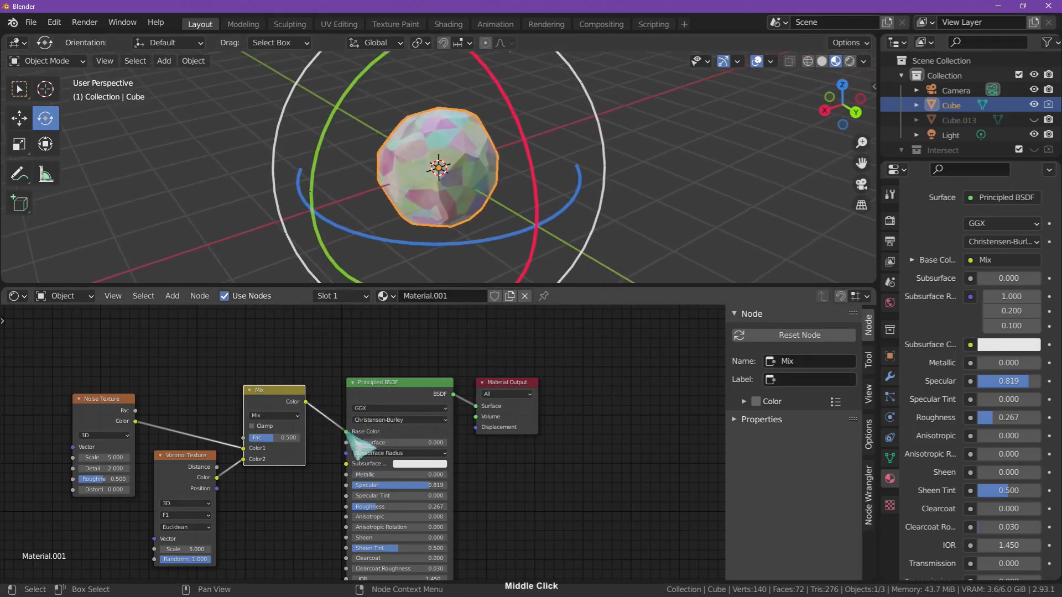
{"action": "left_click_drag", "start_coordinate": [347, 432], "coordinate": [326, 409]}
- Move the Noise Texture, Voronoi Texture and Mix nodes together farther away from the Principled BSDF
{"action": "left_click_drag", "start_coordinate": [75, 360], "coordinate": [280, 487]}
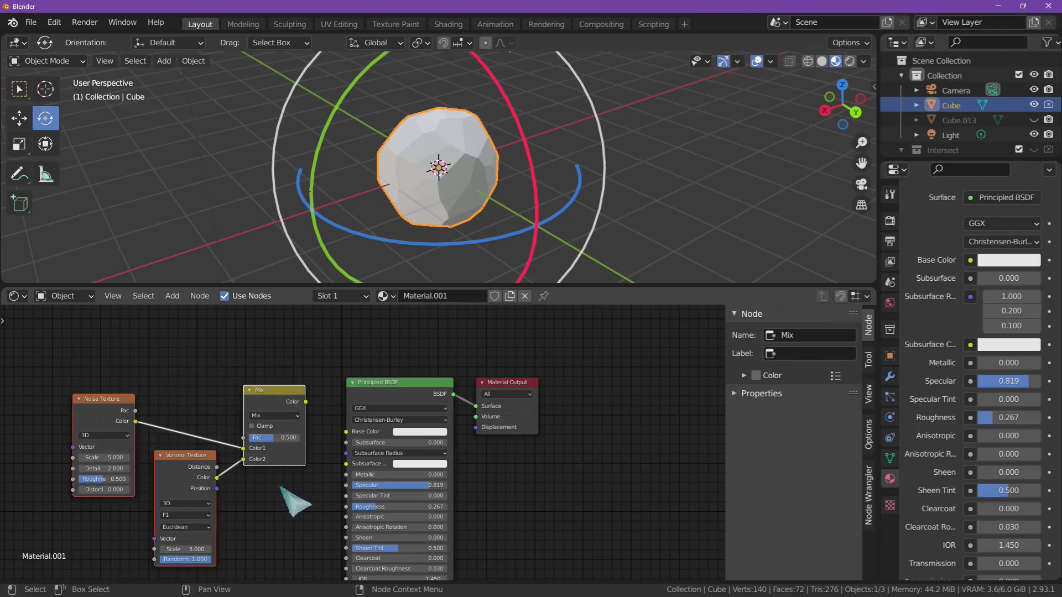
{"action": "key", "text": "g"}
{"action": "left_click", "coordinate": [205, 493]}
{"action": "key", "text": "shift+a"}
{"action": "key", "text": "Escape"}
- Duplicate the Mix node beside the original and set its Color1 to light tan and its Color2 to golden orange
{"action": "left_click", "coordinate": [199, 392]}
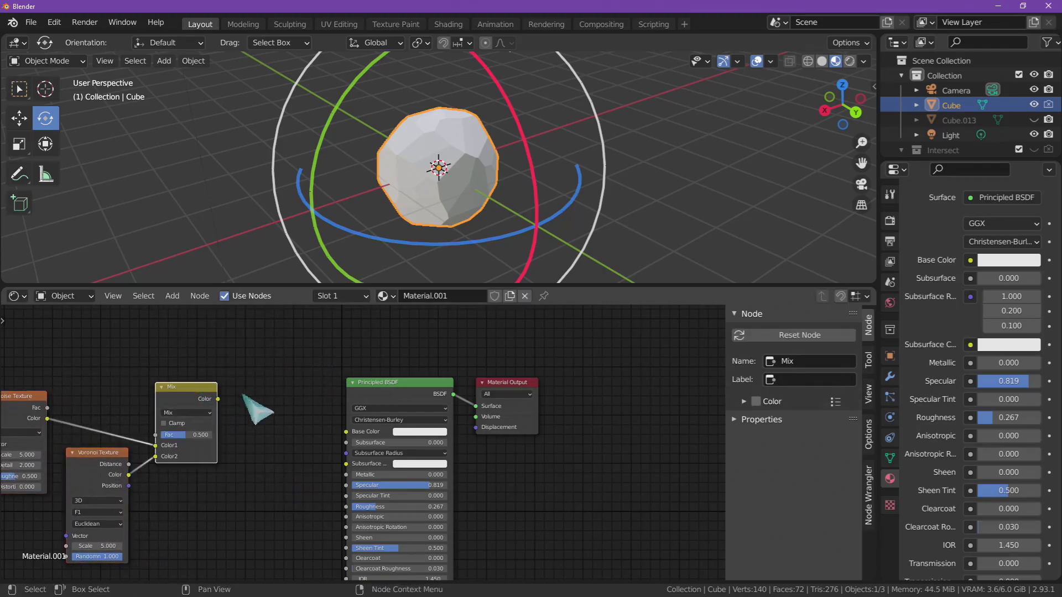
{"action": "key", "text": "shift+d"}
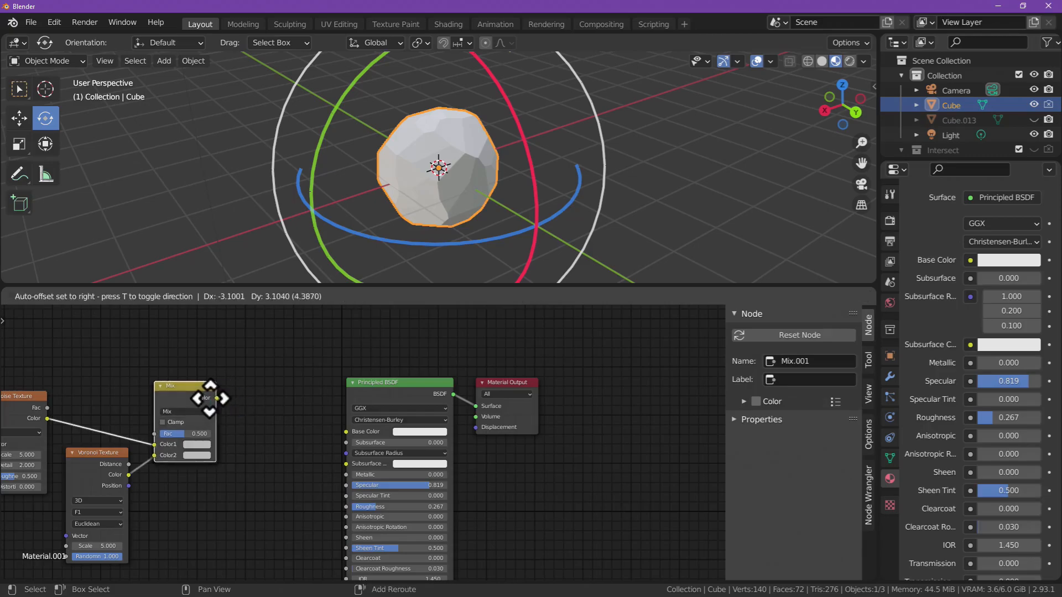
{"action": "left_click", "coordinate": [278, 404]}
{"action": "left_click", "coordinate": [273, 446]}
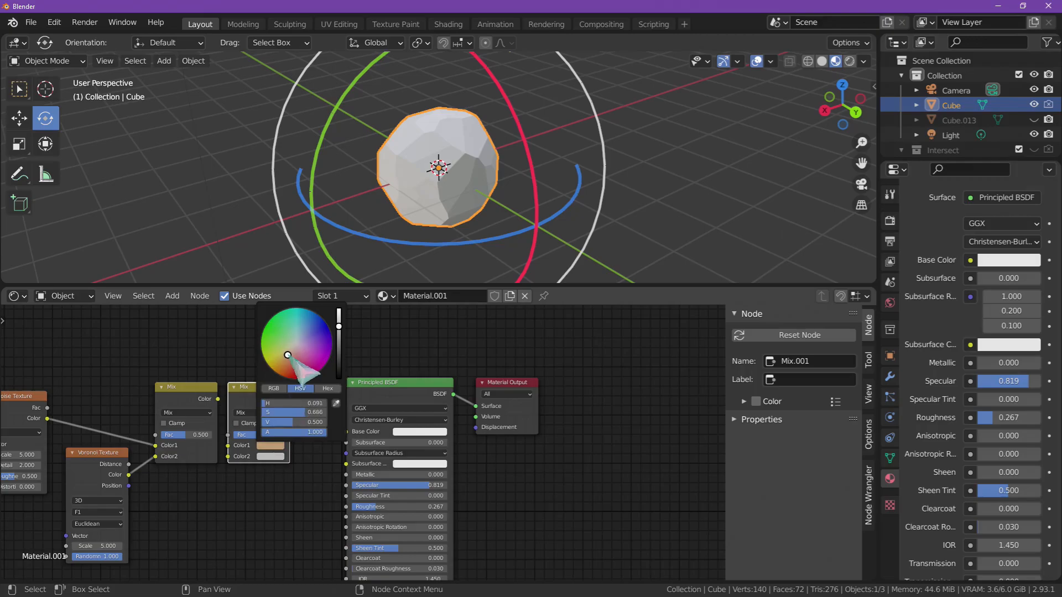
{"action": "left_click", "coordinate": [276, 457]}
{"action": "left_click", "coordinate": [279, 380]}
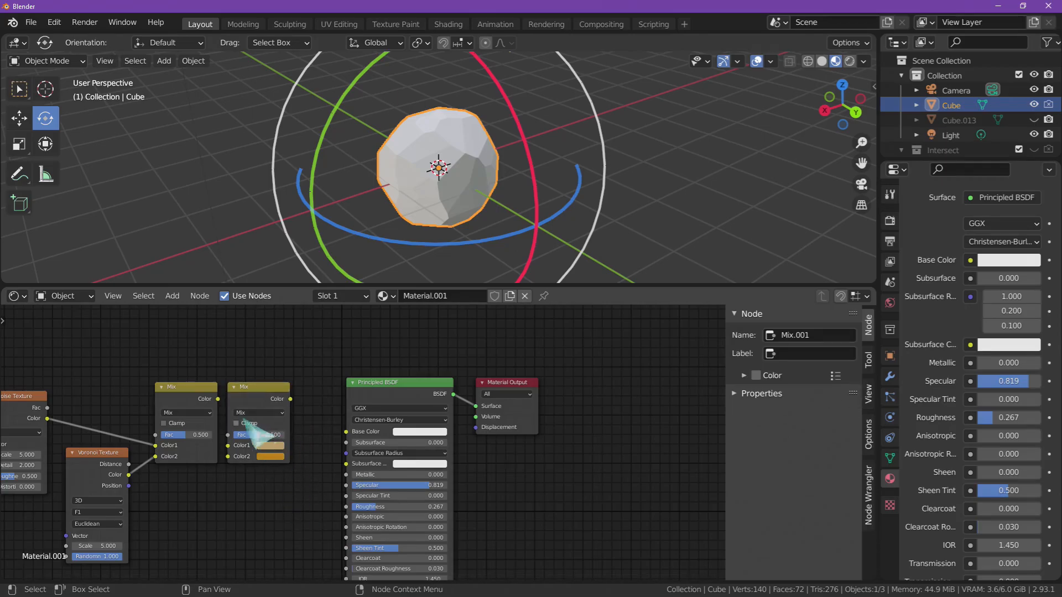
- Shift the duplicated Mix node toward the Principled BSDF and link the first Mix node's Color to its Fac
{"action": "left_click_drag", "start_coordinate": [243, 388], "coordinate": [265, 374]}
{"action": "left_click_drag", "start_coordinate": [218, 400], "coordinate": [250, 421]}
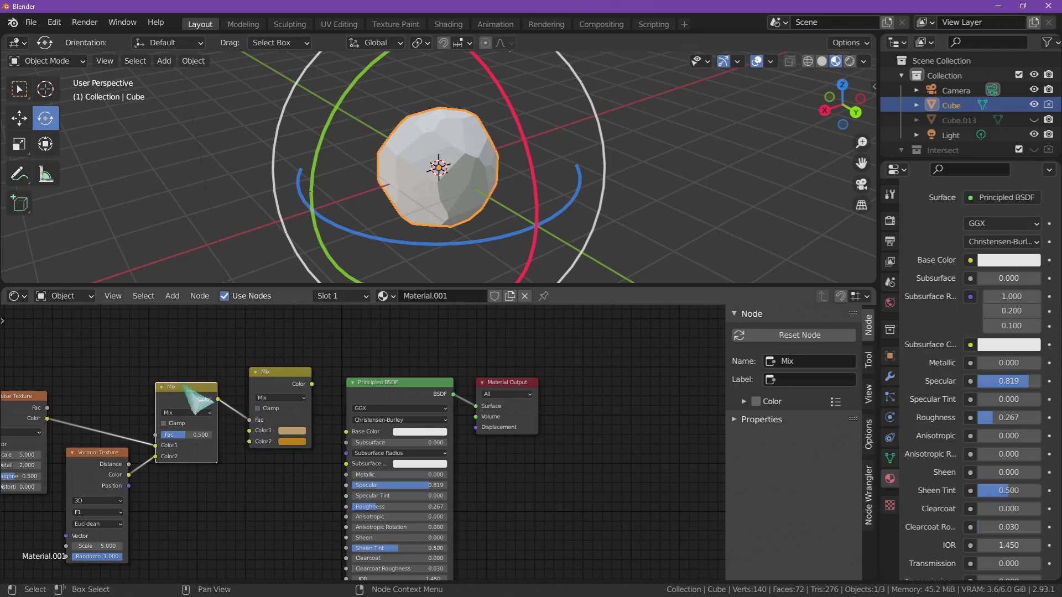
- Preview the first Mix node's Color output on the sphere and examine the pattern from several sides
{"action": "left_click_drag", "start_coordinate": [189, 386], "coordinate": [192, 391]}
{"action": "key", "text": "ctrl+z"}
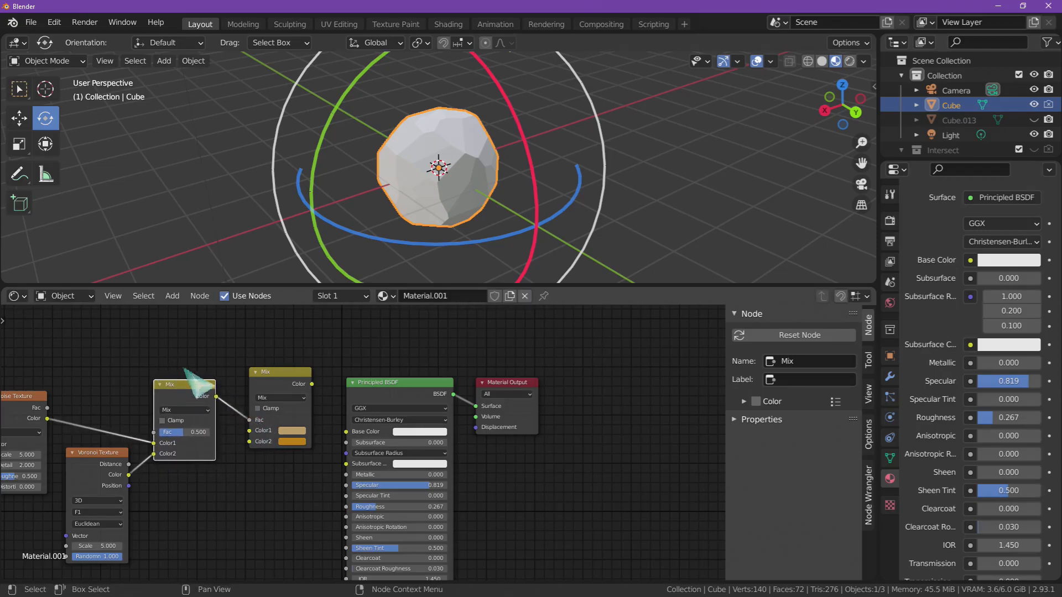
{"action": "left_click", "coordinate": [192, 387], "text": "ctrl+shift"}
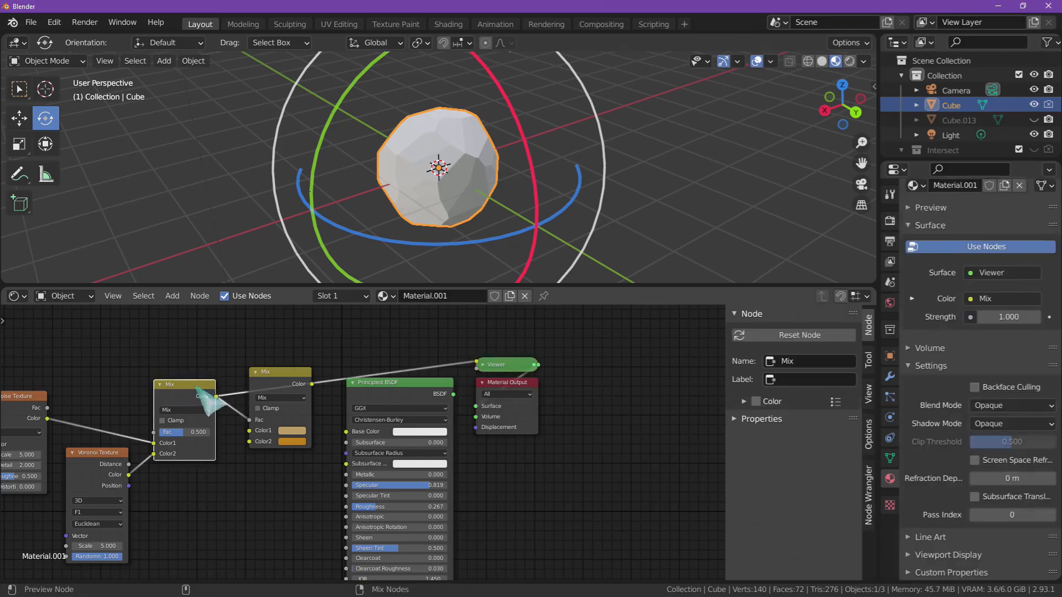
{"action": "middle_click_drag", "start_coordinate": [495, 232], "coordinate": [521, 226]}
{"action": "scroll", "coordinate": [509, 140], "scroll_direction": "up", "scroll_amount": 8}
{"action": "scroll", "coordinate": [525, 160], "scroll_direction": "down", "scroll_amount": 5}
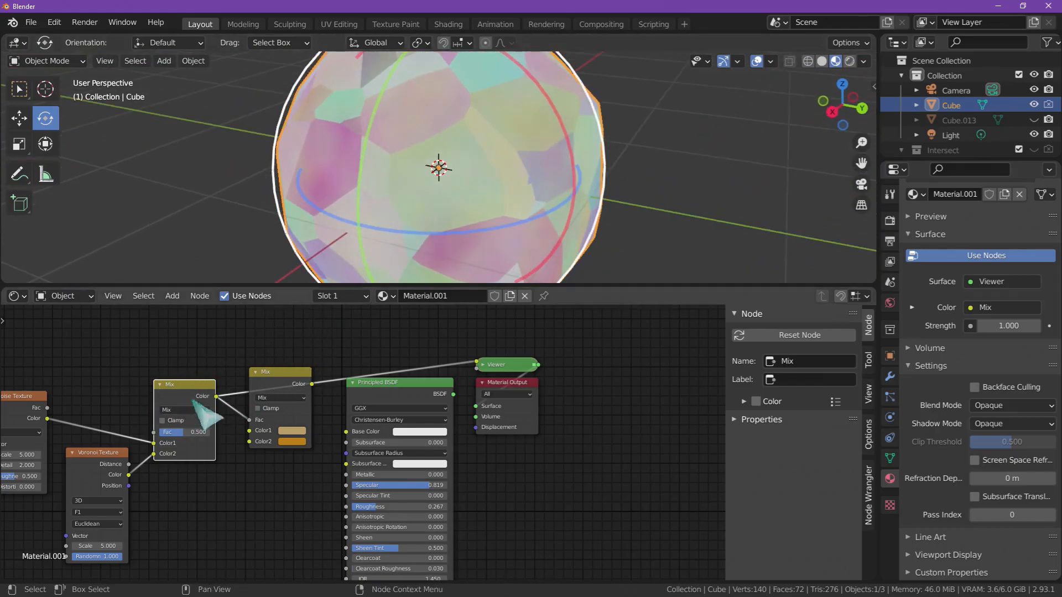
{"action": "mouse_move", "coordinate": [487, 232]}
{"action": "middle_mouse_down"}
{"action": "mouse_move", "coordinate": [498, 222]}
{"action": "mouse_move", "coordinate": [481, 214]}
{"action": "middle_mouse_up"}
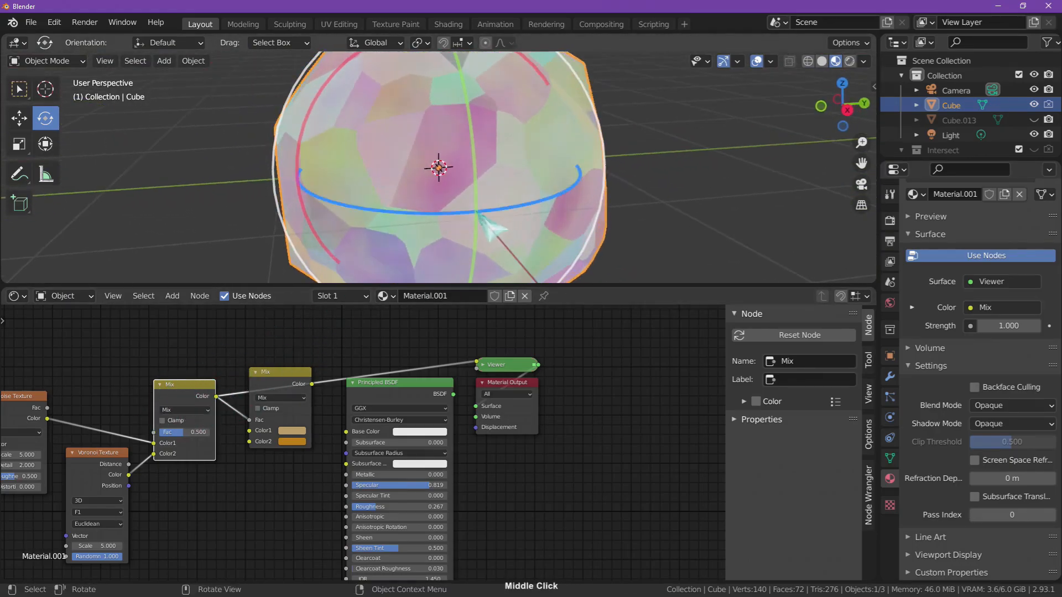
{"action": "middle_click_drag", "start_coordinate": [459, 176], "coordinate": [421, 113]}
{"action": "middle_click_drag", "start_coordinate": [395, 224], "coordinate": [310, 277]}
- Move the Noise Texture farther from the first Mix node and insert a ColorRamp on the link between them
{"action": "mouse_move", "coordinate": [22, 402]}
{"action": "left_mouse_down"}
{"action": "mouse_move", "coordinate": [35, 404]}
{"action": "mouse_move", "coordinate": [26, 416]}
{"action": "left_mouse_up"}
{"action": "middle_click_drag", "start_coordinate": [442, 222], "coordinate": [349, 294]}
{"action": "middle_click_drag", "start_coordinate": [127, 384], "coordinate": [337, 368]}
{"action": "left_click_drag", "start_coordinate": [227, 423], "coordinate": [147, 420]}
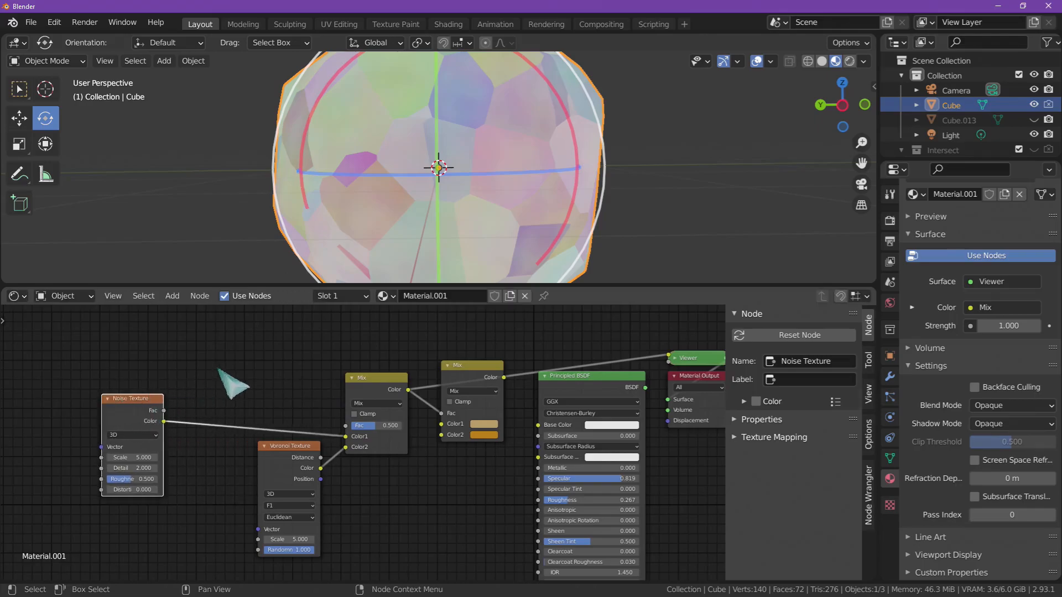
{"action": "key", "text": "shift+a"}
{"action": "mouse_move", "coordinate": [221, 423]}
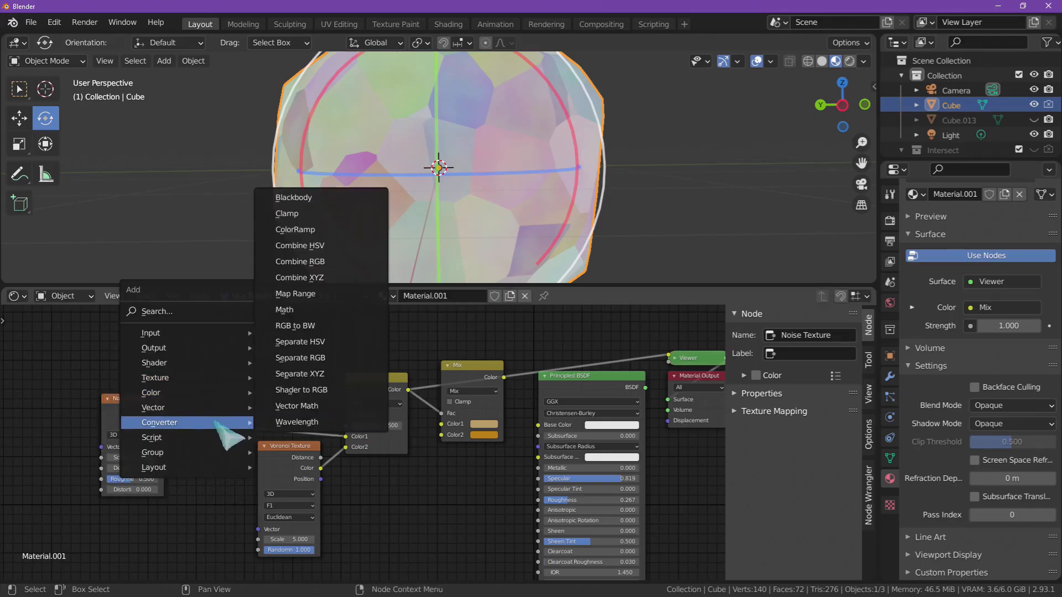
{"action": "left_click", "coordinate": [333, 233]}
{"action": "left_click", "coordinate": [113, 394]}
{"action": "left_click", "coordinate": [213, 352]}
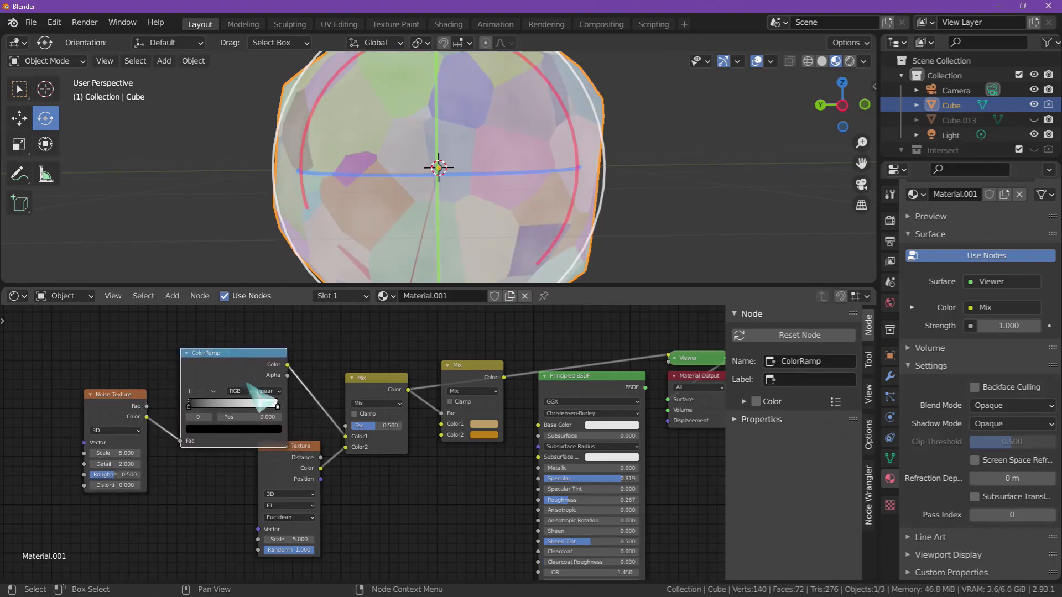
- Make the ColorRamp run from white to black with the black stop at 0.551, previewing its output on the sphere
{"action": "mouse_move", "coordinate": [188, 407]}
{"action": "left_mouse_down"}
{"action": "mouse_move", "coordinate": [254, 404]}
{"action": "mouse_move", "coordinate": [223, 408]}
{"action": "left_mouse_up"}
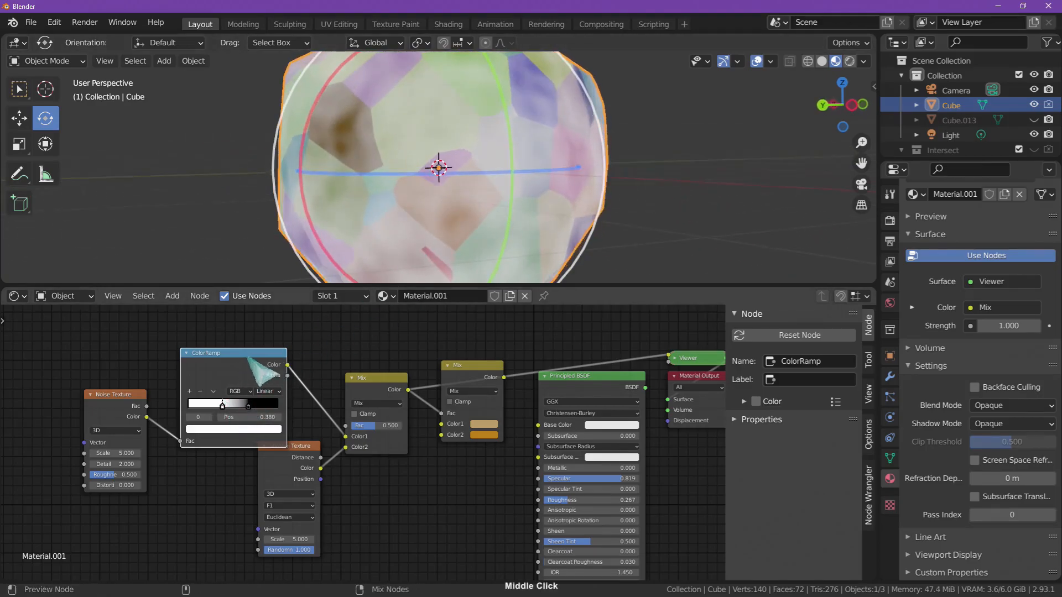
{"action": "left_click", "coordinate": [259, 357], "text": "ctrl+shift"}
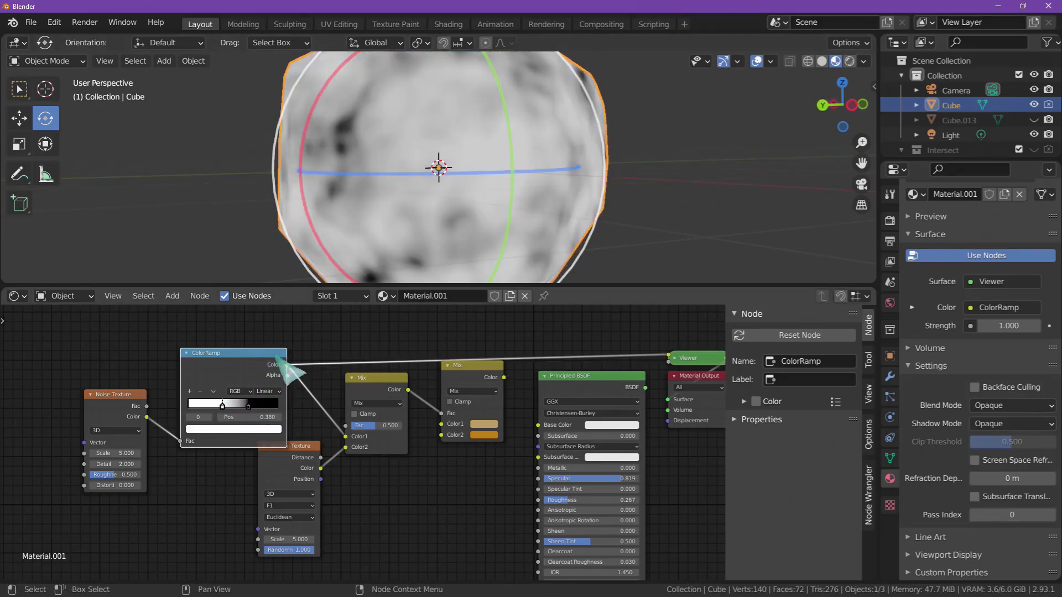
{"action": "left_click", "coordinate": [247, 406]}
{"action": "mouse_move", "coordinate": [247, 406]}
{"action": "left_mouse_down"}
{"action": "mouse_move", "coordinate": [200, 404]}
{"action": "mouse_move", "coordinate": [261, 406]}
{"action": "mouse_move", "coordinate": [238, 407]}
{"action": "left_mouse_up"}
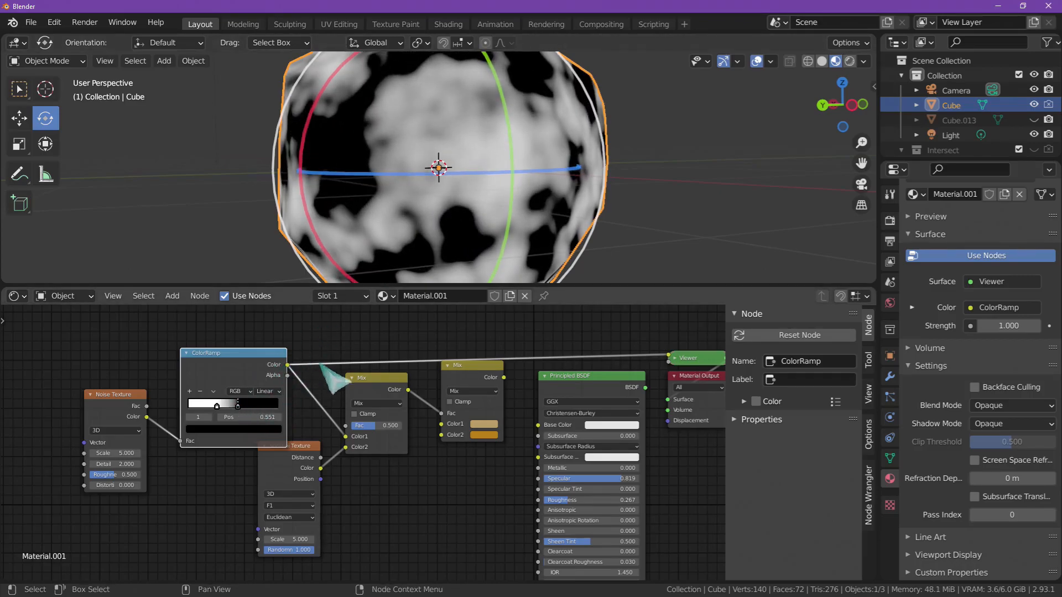
- Preview both Mix nodes in turn and link the golden Mix node's Color to the Principled BSDF's Base Color
{"action": "left_click", "coordinate": [382, 382], "text": "ctrl+shift"}
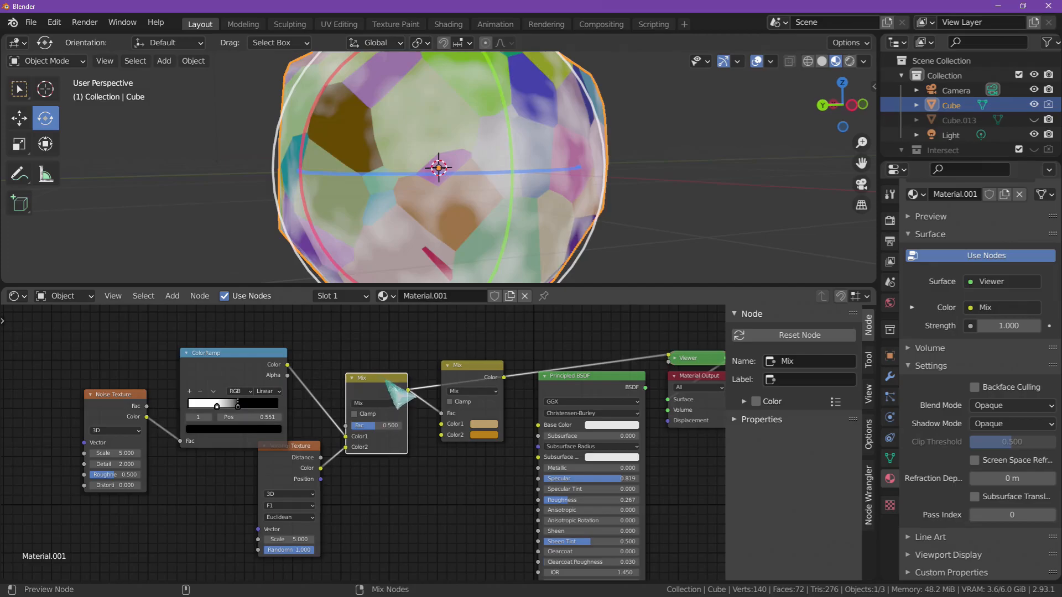
{"action": "left_click", "coordinate": [470, 371], "text": "ctrl+shift"}
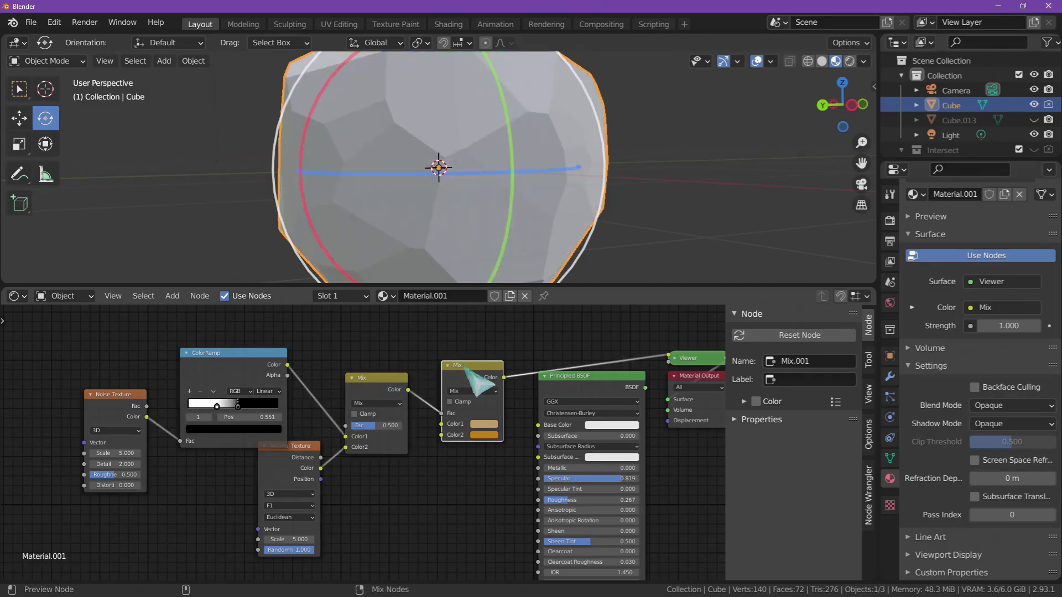
{"action": "mouse_move", "coordinate": [564, 274]}
{"action": "middle_mouse_down"}
{"action": "mouse_move", "coordinate": [588, 257]}
{"action": "mouse_move", "coordinate": [558, 276]}
{"action": "middle_mouse_up"}
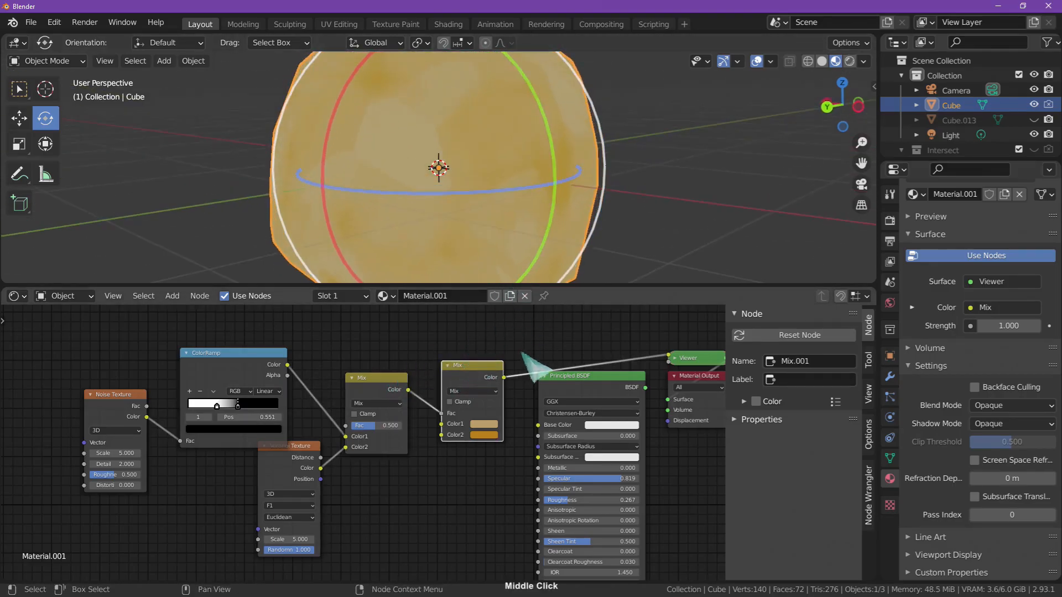
{"action": "left_click_drag", "start_coordinate": [508, 380], "coordinate": [539, 425]}
{"action": "middle_click_drag", "start_coordinate": [554, 280], "coordinate": [541, 278]}
- Set the Voronoi Texture's Scale to 33 and the first Mix node's Fac to 0.372
{"action": "mouse_move", "coordinate": [378, 426]}
{"action": "left_mouse_down"}
{"action": "mouse_move", "coordinate": [398, 427]}
{"action": "mouse_move", "coordinate": [386, 427]}
{"action": "left_mouse_up"}
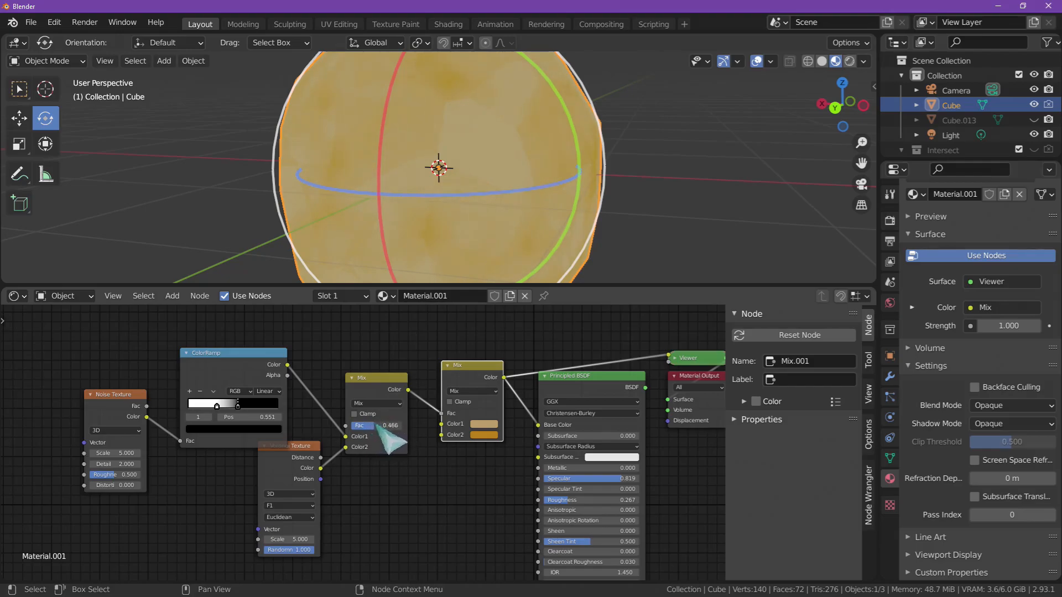
{"action": "middle_click_drag", "start_coordinate": [515, 266], "coordinate": [458, 325]}
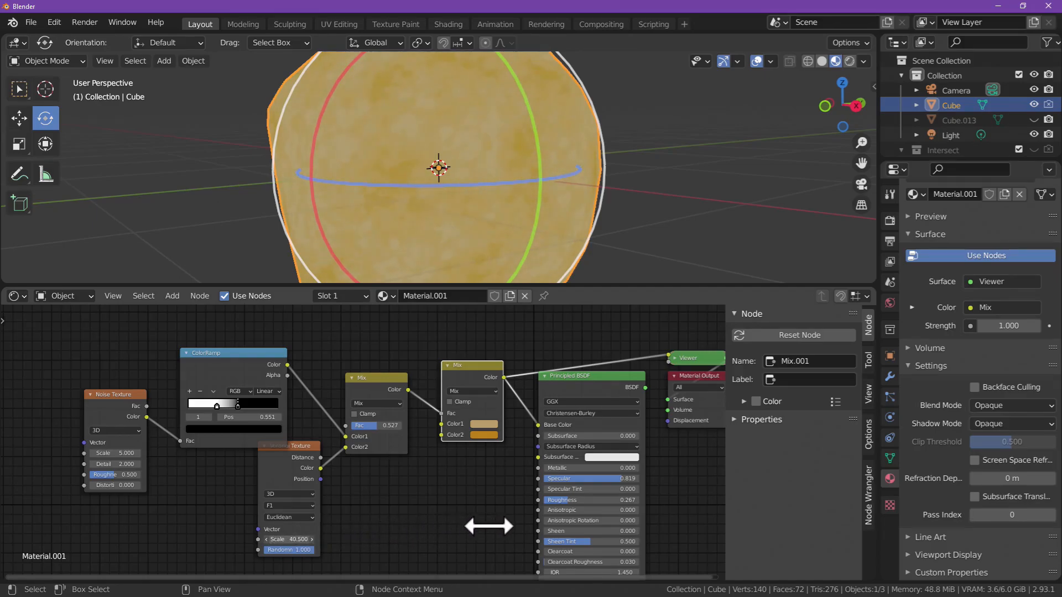
{"action": "left_click_drag", "start_coordinate": [480, 493], "coordinate": [473, 475]}
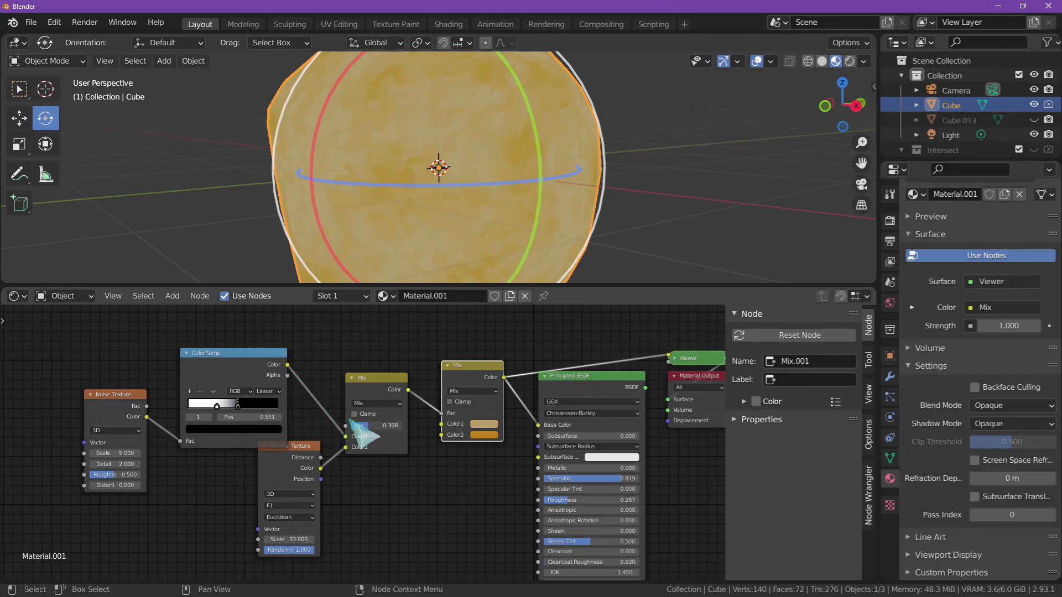
- Examine the golden color pattern on the sphere from several angles and distances
{"action": "left_click", "coordinate": [685, 197]}
{"action": "mouse_move", "coordinate": [685, 197]}
{"action": "middle_mouse_down"}
{"action": "mouse_move", "coordinate": [657, 180]}
{"action": "mouse_move", "coordinate": [675, 214]}
{"action": "middle_mouse_up"}
{"action": "middle_click_drag", "start_coordinate": [506, 176], "coordinate": [638, 175]}
{"action": "middle_click_drag", "start_coordinate": [639, 175], "coordinate": [567, 273], "text": "ctrl"}
{"action": "middle_click_drag", "start_coordinate": [590, 191], "coordinate": [584, 232], "text": "ctrl"}
{"action": "middle_click_drag", "start_coordinate": [580, 195], "coordinate": [565, 216]}
{"action": "middle_click_drag", "start_coordinate": [503, 204], "coordinate": [529, 166], "text": "ctrl"}
{"action": "left_click", "coordinate": [561, 162]}
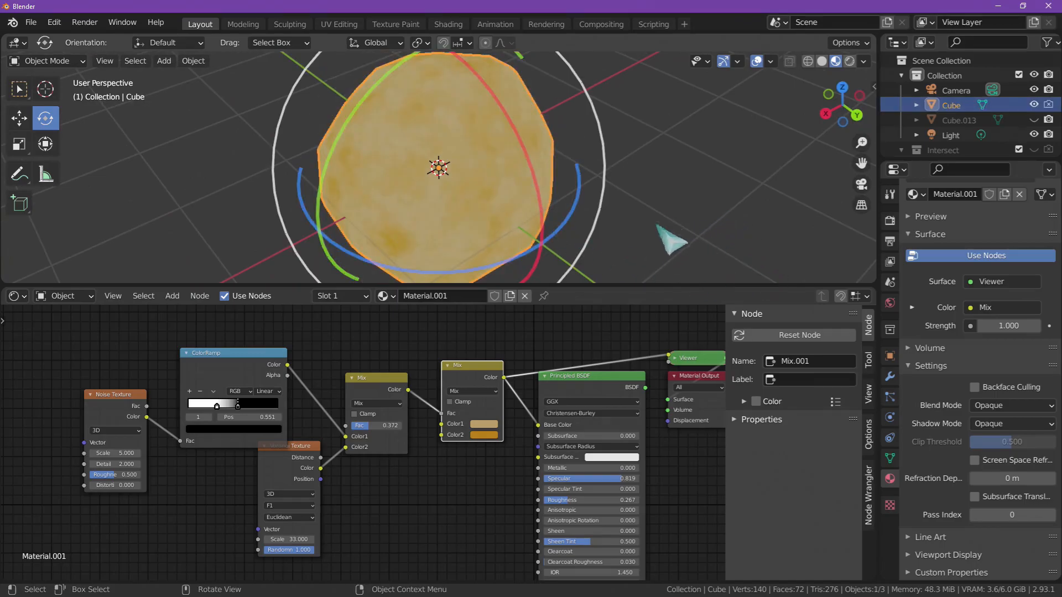
{"action": "middle_click_drag", "start_coordinate": [646, 237], "coordinate": [773, 256]}
- Show the Cube's modifier properties and turn on the Wireframe overlay in the 3D viewport
{"action": "left_click", "coordinate": [890, 376]}
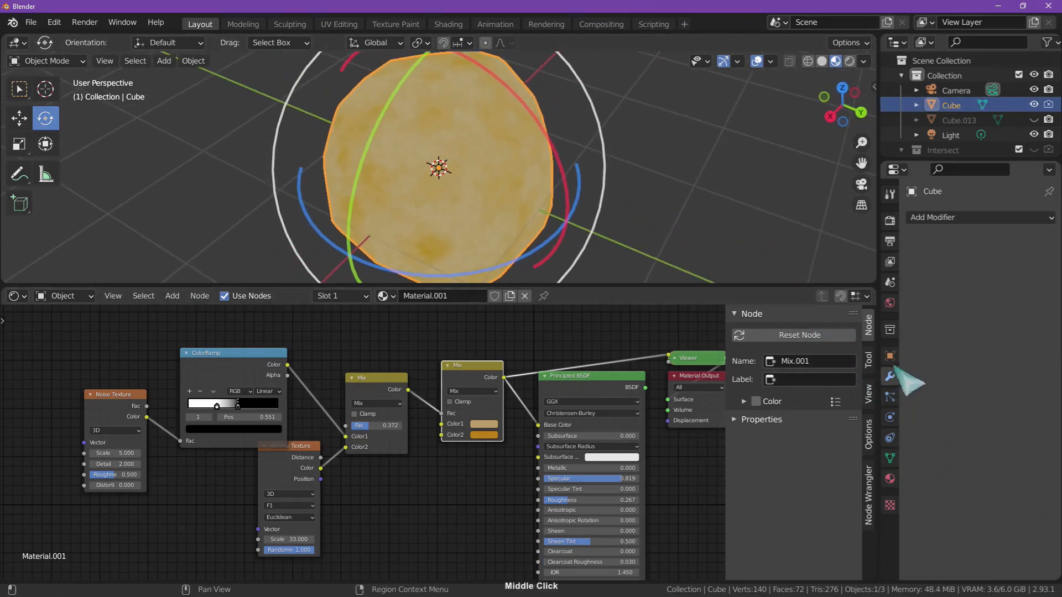
{"action": "middle_click_drag", "start_coordinate": [640, 218], "coordinate": [763, 128]}
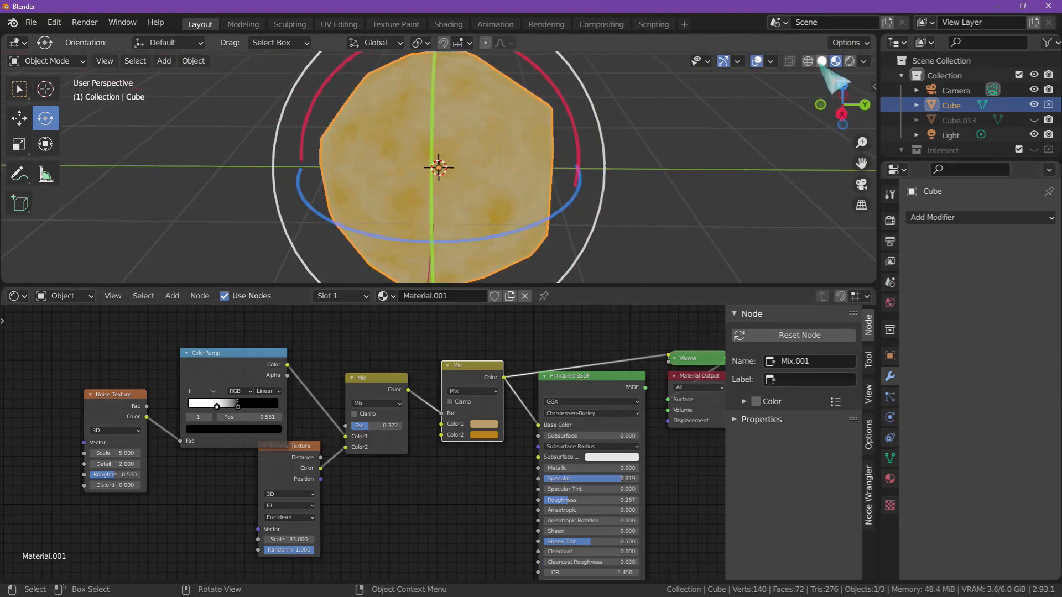
{"action": "left_click", "coordinate": [770, 61]}
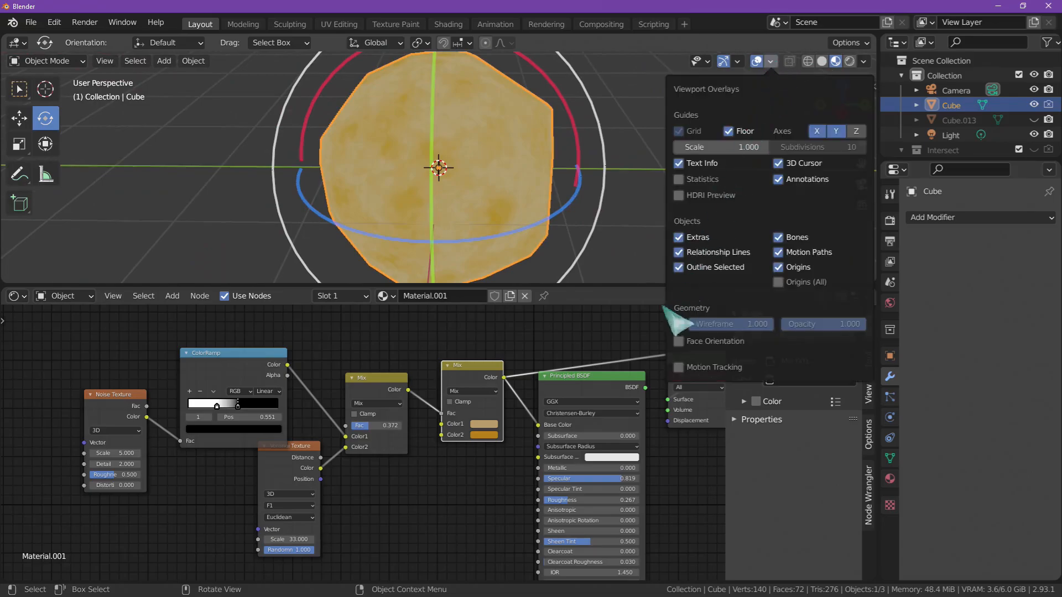
{"action": "left_click", "coordinate": [678, 324]}
{"action": "middle_click_drag", "start_coordinate": [642, 247], "coordinate": [652, 201]}
{"action": "middle_click_drag", "start_coordinate": [481, 135], "coordinate": [523, 191]}
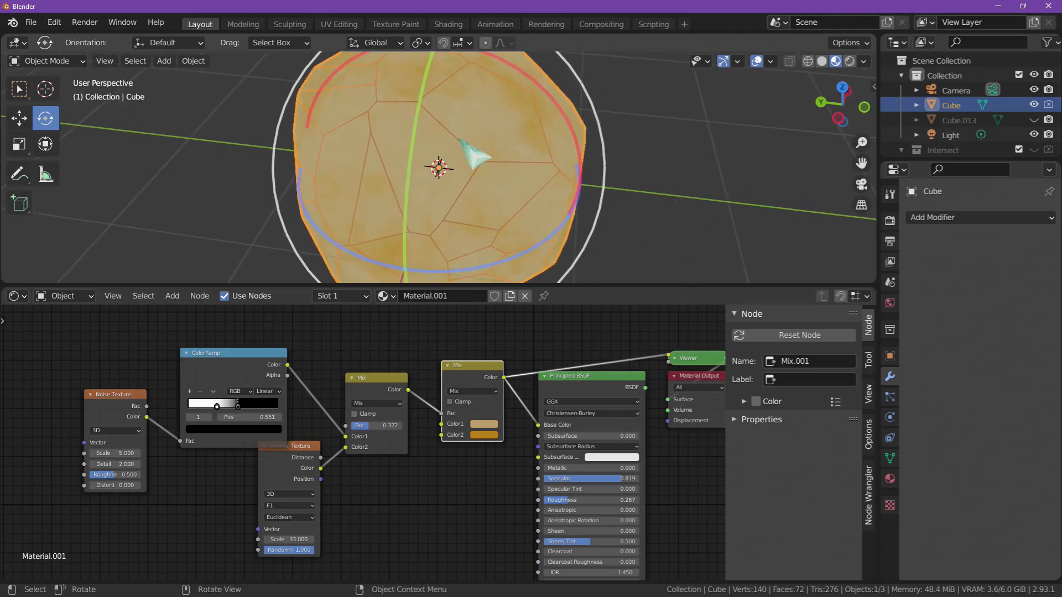
- Inspect the sphere's facet edges and compare them with the glowing spheres in the browser's reference music video
{"action": "middle_click_drag", "start_coordinate": [461, 139], "coordinate": [442, 169]}
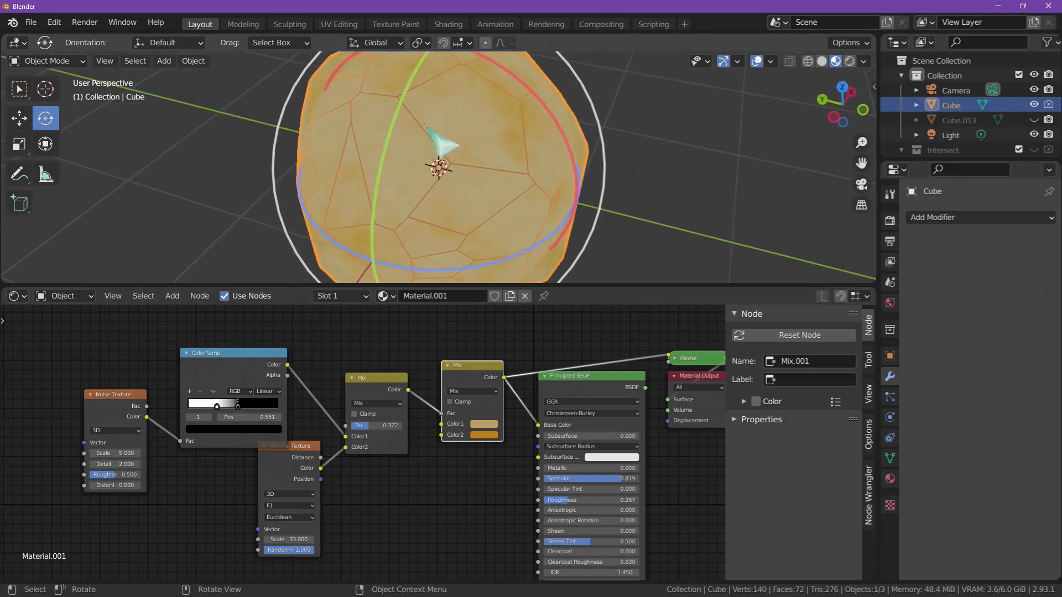
{"action": "middle_click_drag", "start_coordinate": [459, 178], "coordinate": [497, 194]}
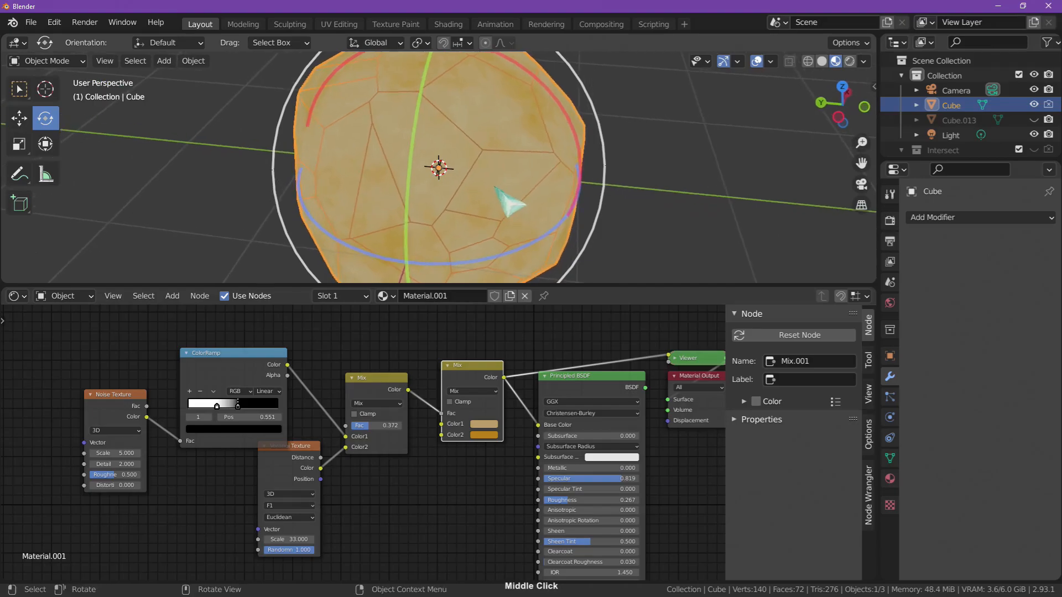
{"action": "middle_click_drag", "start_coordinate": [683, 231], "coordinate": [688, 200]}
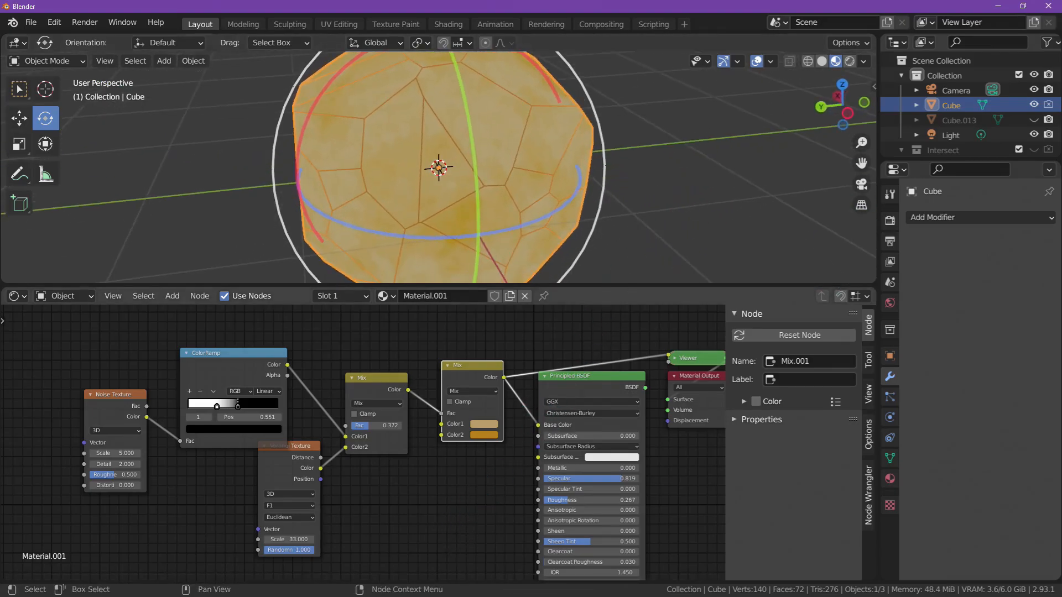
{"action": "key", "text": "alt+Tab"}
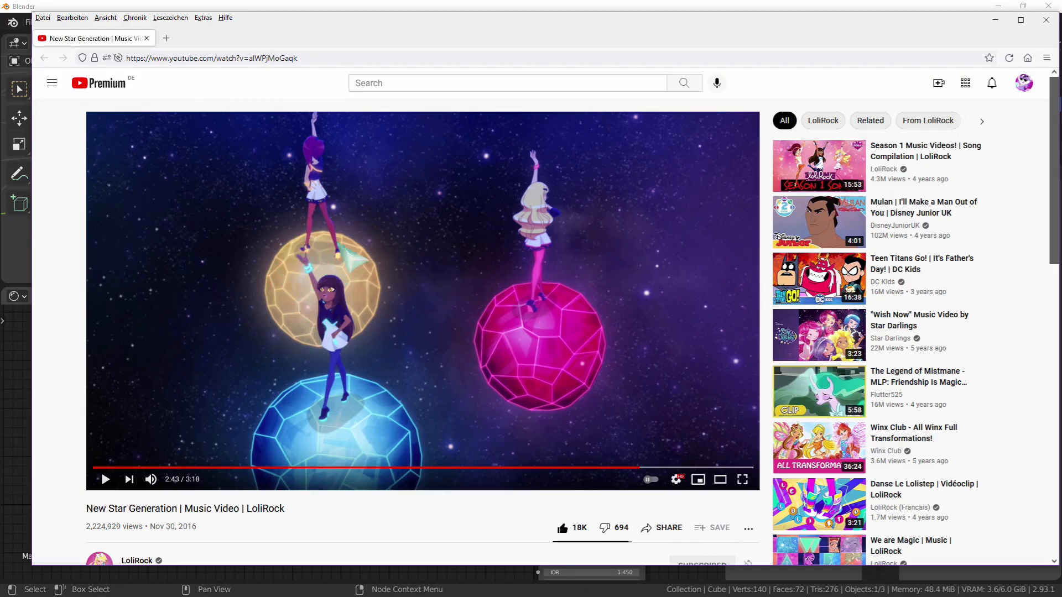
{"action": "left_click", "coordinate": [462, 3]}
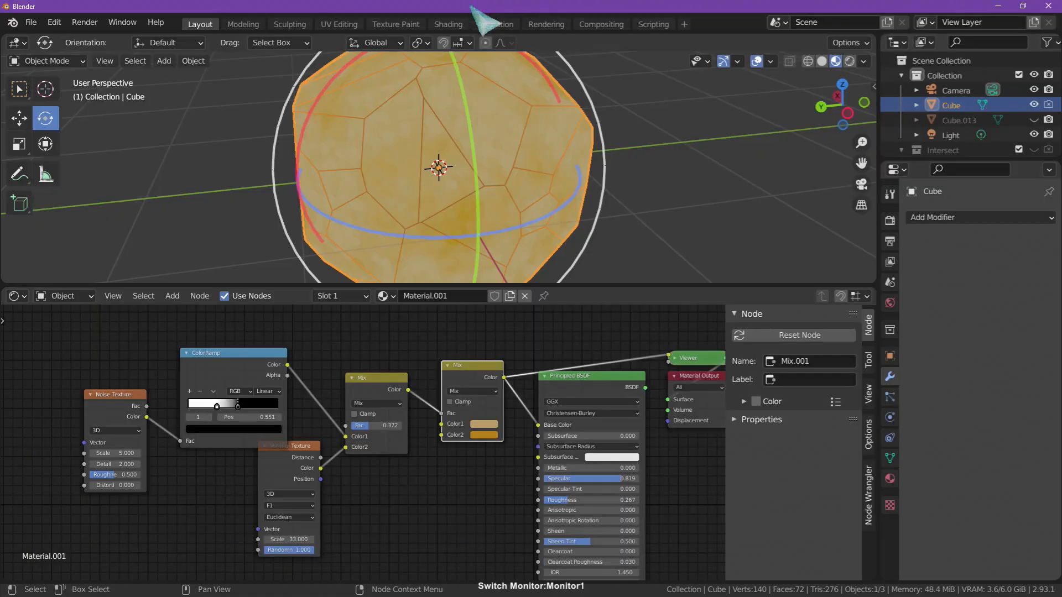
- Add a Bevel modifier to the sphere with Width Type Percent and a width of 5%
{"action": "left_click", "coordinate": [949, 218]}
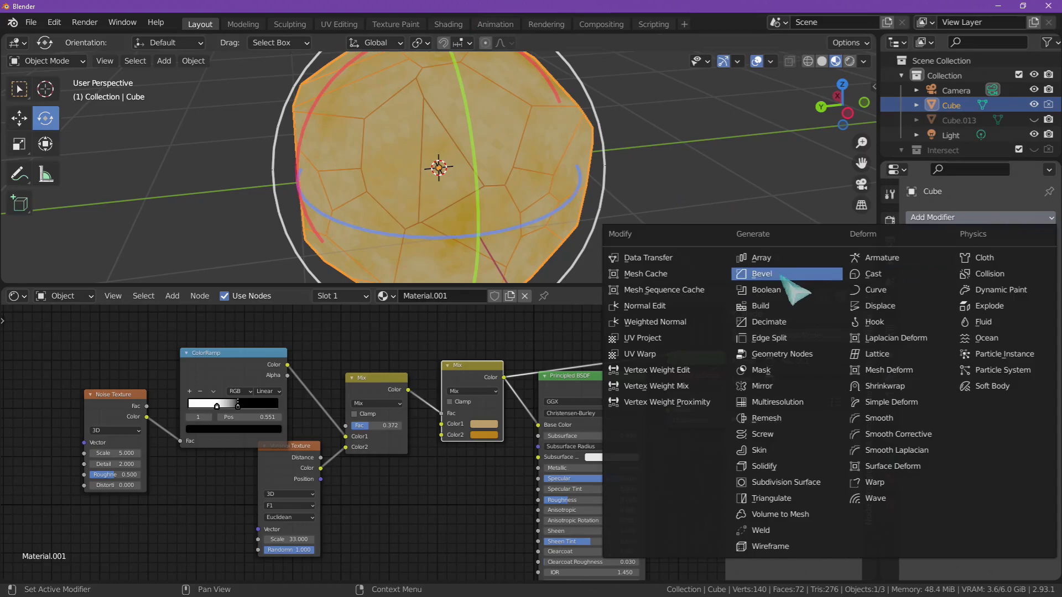
{"action": "left_click", "coordinate": [962, 218]}
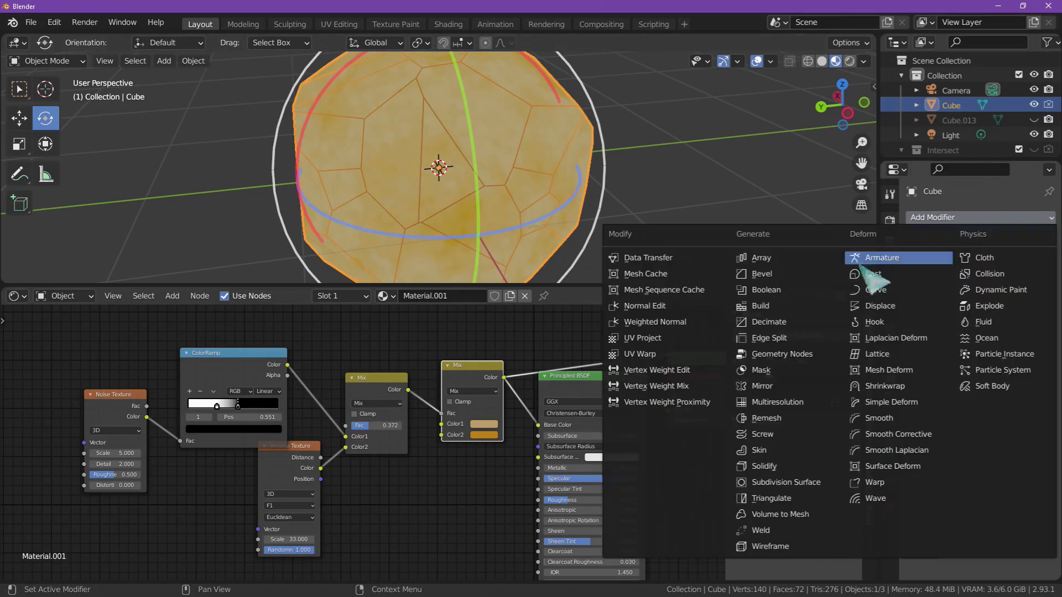
{"action": "left_click", "coordinate": [791, 275]}
{"action": "middle_click", "coordinate": [949, 238]}
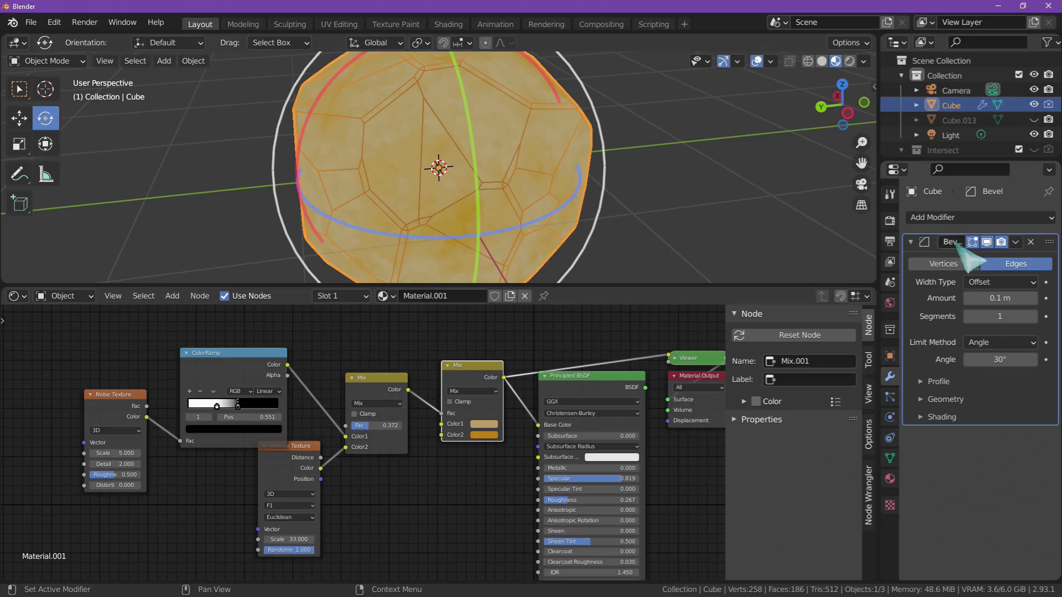
{"action": "left_click", "coordinate": [990, 283]}
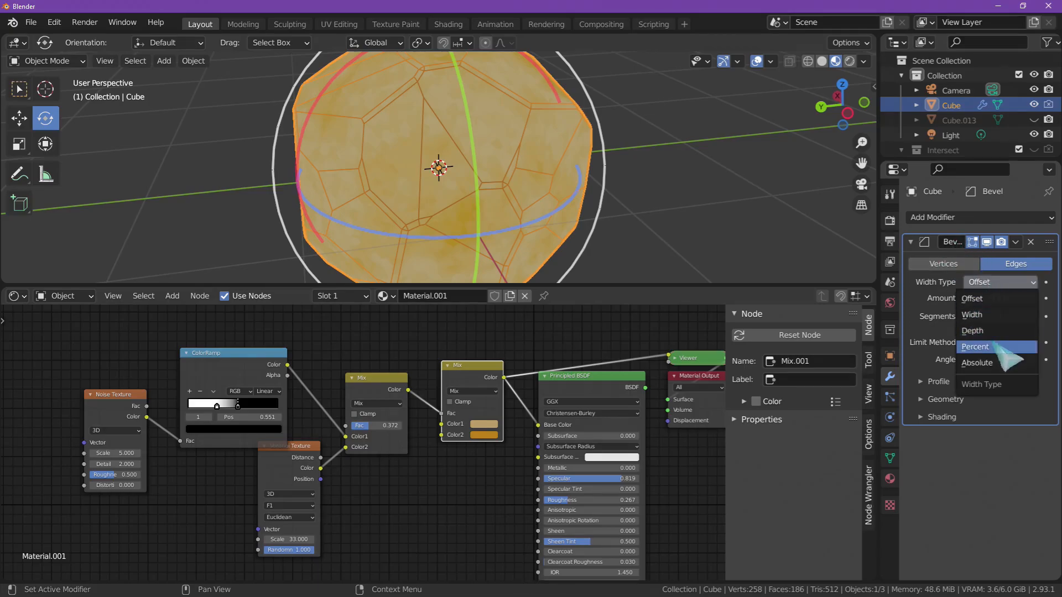
{"action": "left_click", "coordinate": [996, 346]}
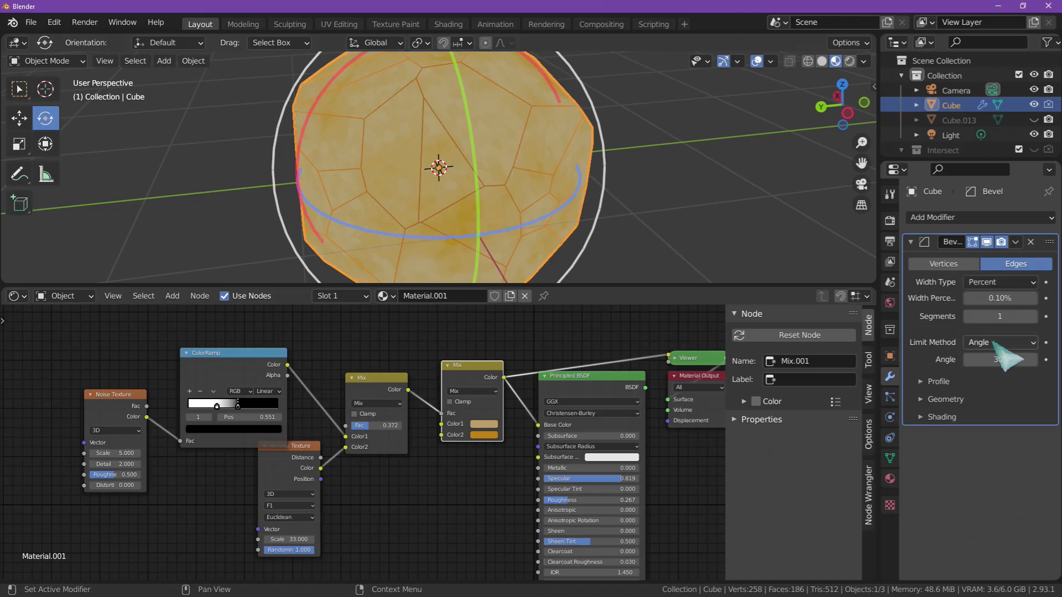
{"action": "left_click", "coordinate": [996, 299]}
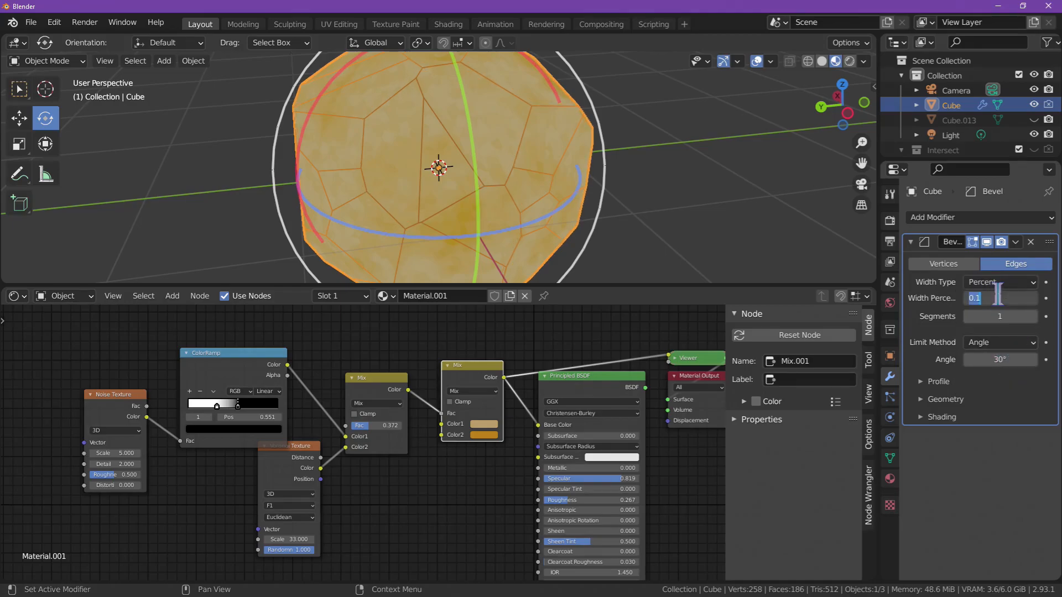
{"action": "key", "text": "Tab"}
{"action": "left_click", "coordinate": [965, 481]}
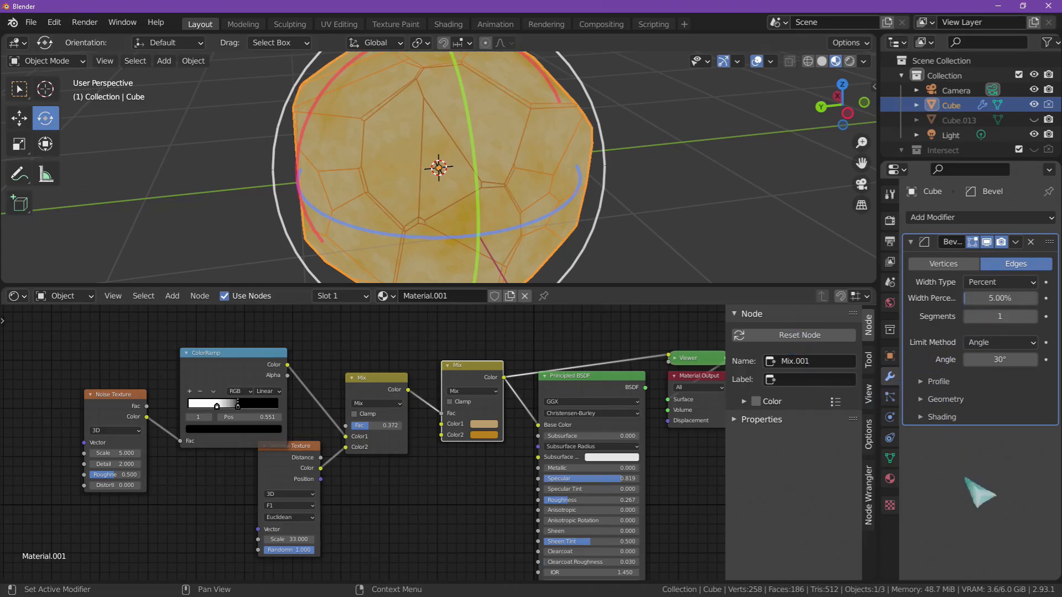
- Set the Bevel modifier's Width Percent to 12.30% and its Limit Method to None
{"action": "left_click_drag", "start_coordinate": [998, 298], "coordinate": [993, 357]}
{"action": "left_click", "coordinate": [989, 345]}
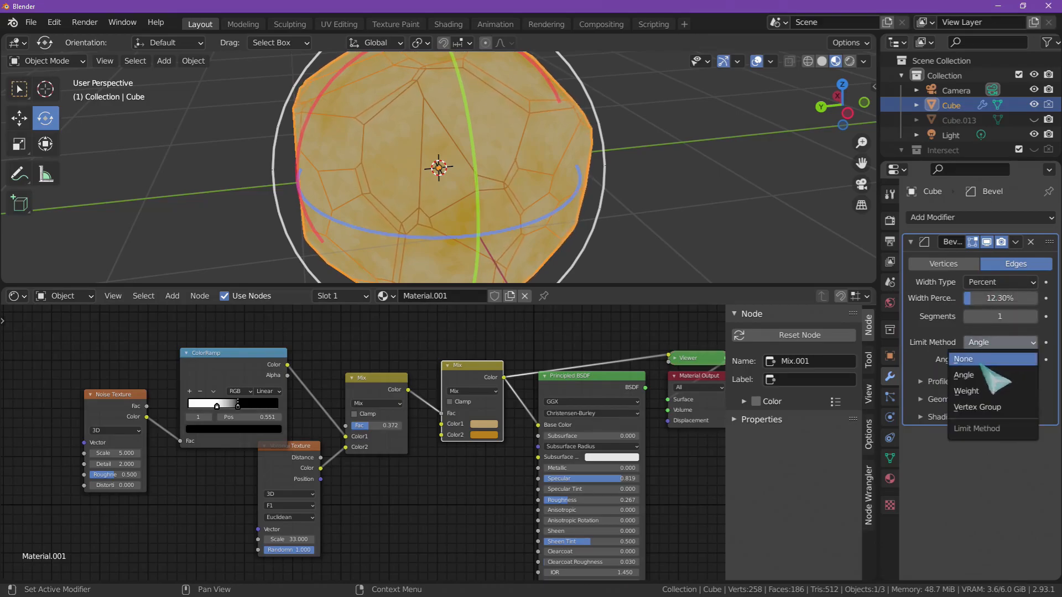
{"action": "left_click", "coordinate": [982, 361]}
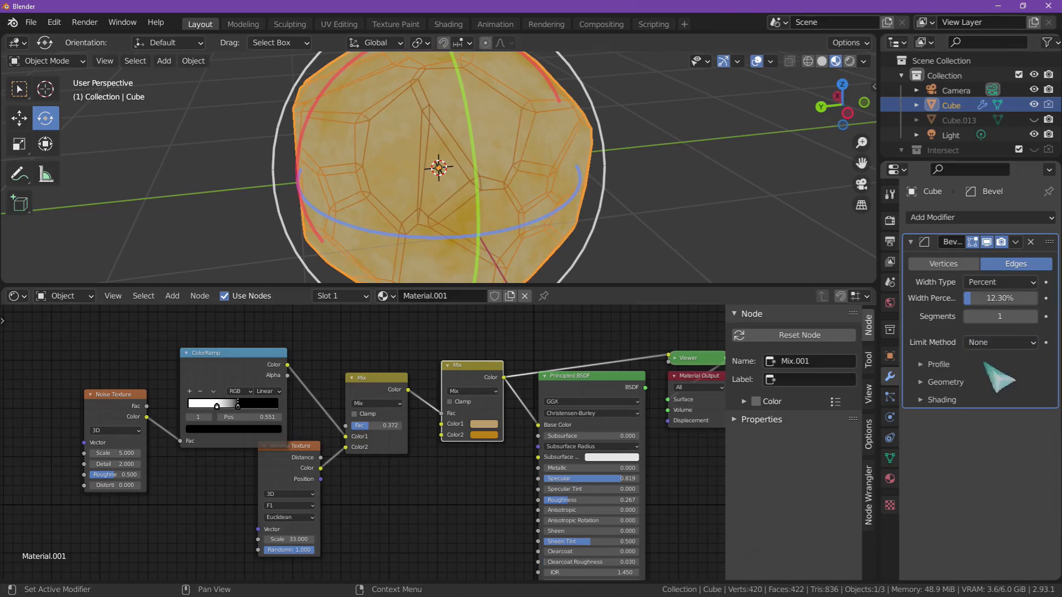
- Reduce the Bevel modifier's Width Percent to 5.73% and check the narrower edge bands around the sphere
{"action": "middle_click_drag", "start_coordinate": [791, 271], "coordinate": [676, 207]}
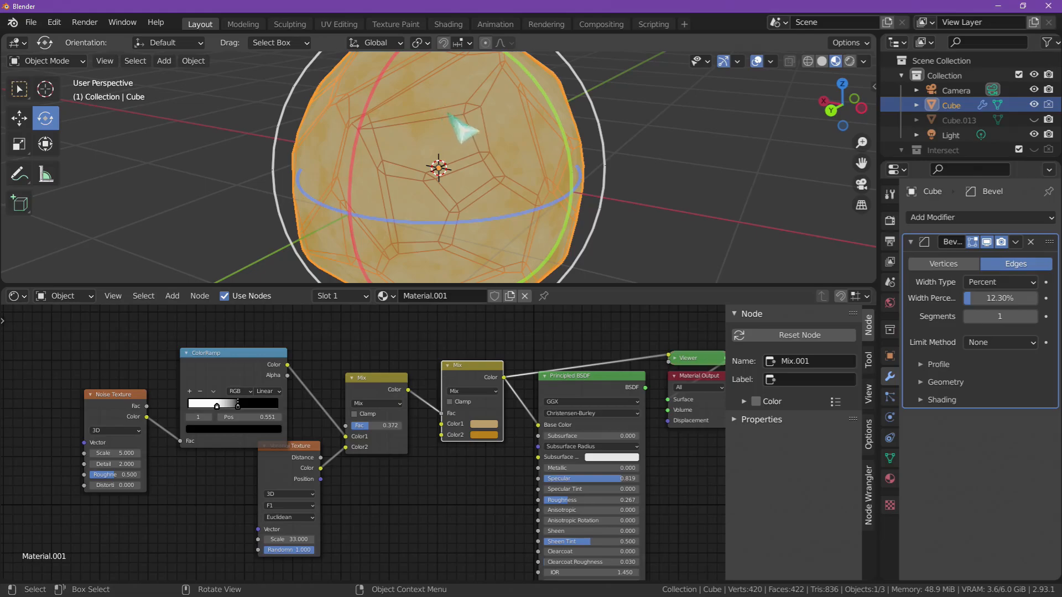
{"action": "key", "text": "BackSpace"}
{"action": "mouse_move", "coordinate": [984, 299]}
{"action": "left_mouse_down"}
{"action": "mouse_move", "coordinate": [1002, 305]}
{"action": "mouse_move", "coordinate": [993, 303]}
{"action": "left_mouse_up"}
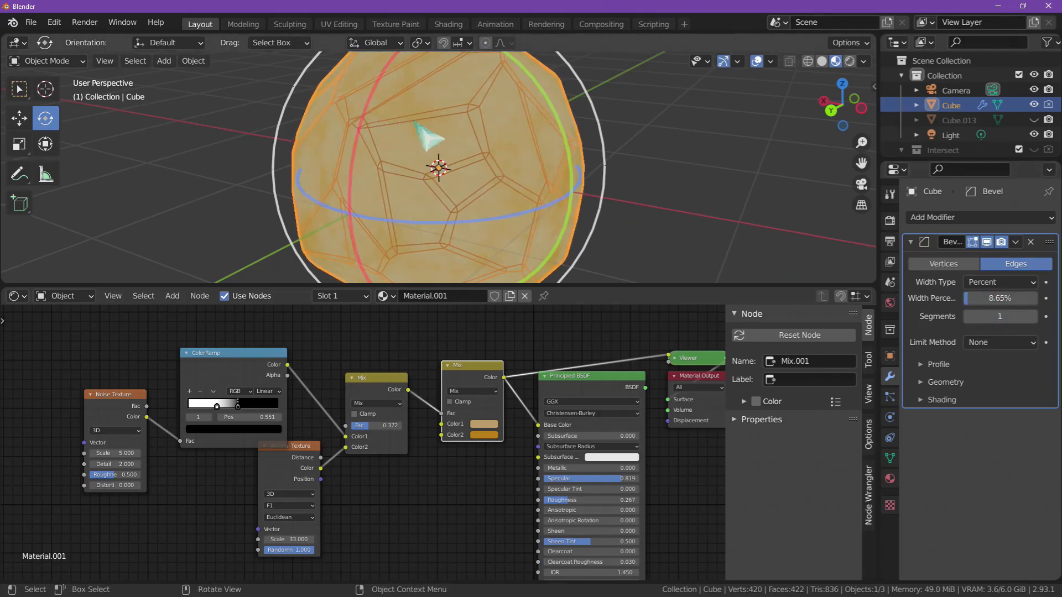
{"action": "left_click_drag", "start_coordinate": [988, 298], "coordinate": [995, 298]}
{"action": "middle_click_drag", "start_coordinate": [575, 221], "coordinate": [589, 174]}
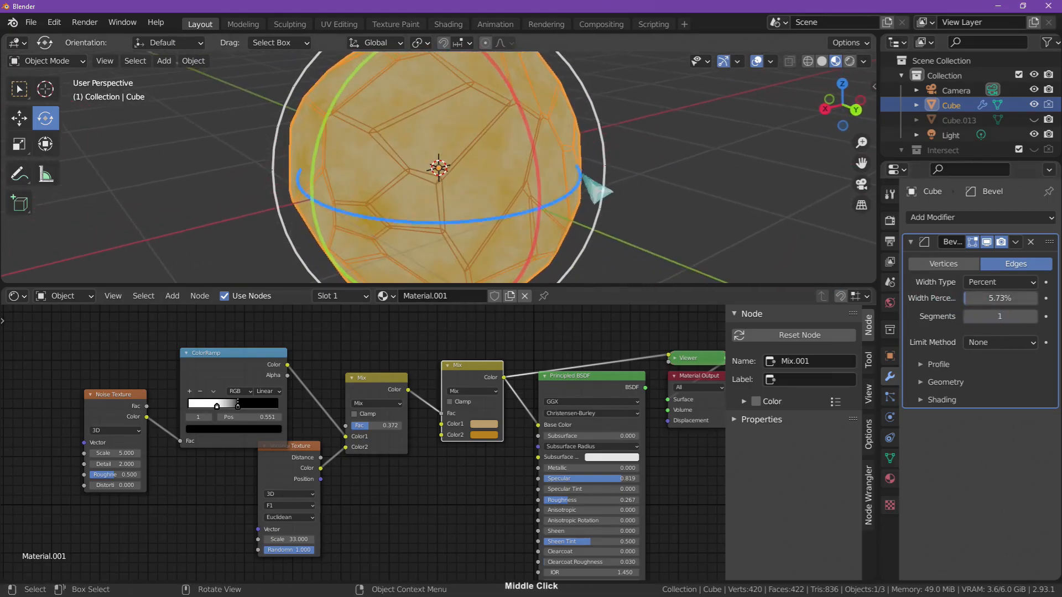
{"action": "middle_click_drag", "start_coordinate": [408, 166], "coordinate": [585, 180]}
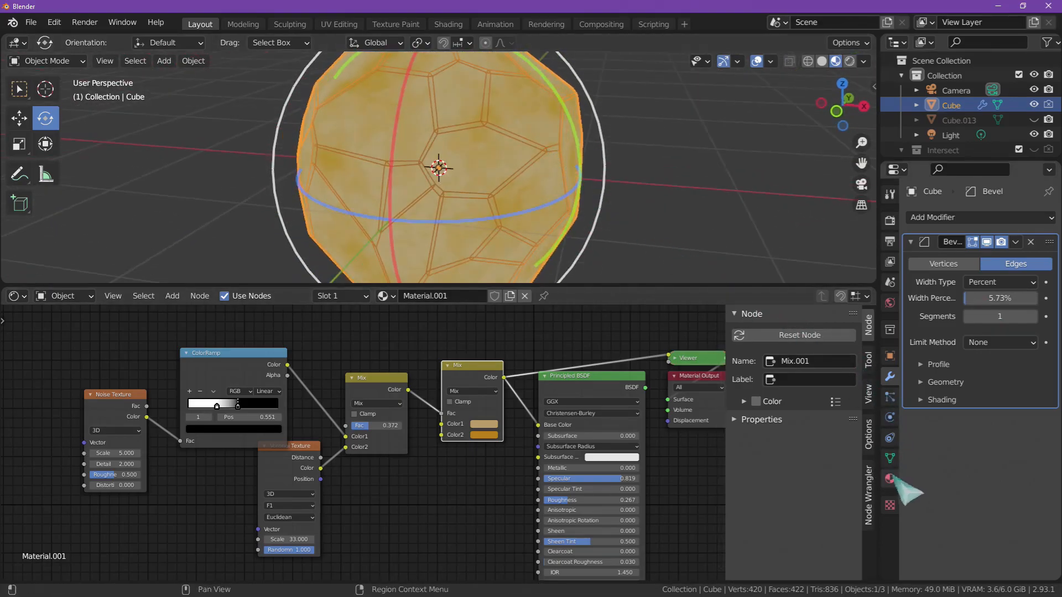
- Expand the Shading settings of the sphere's Bevel modifier
{"action": "left_click", "coordinate": [922, 400]}
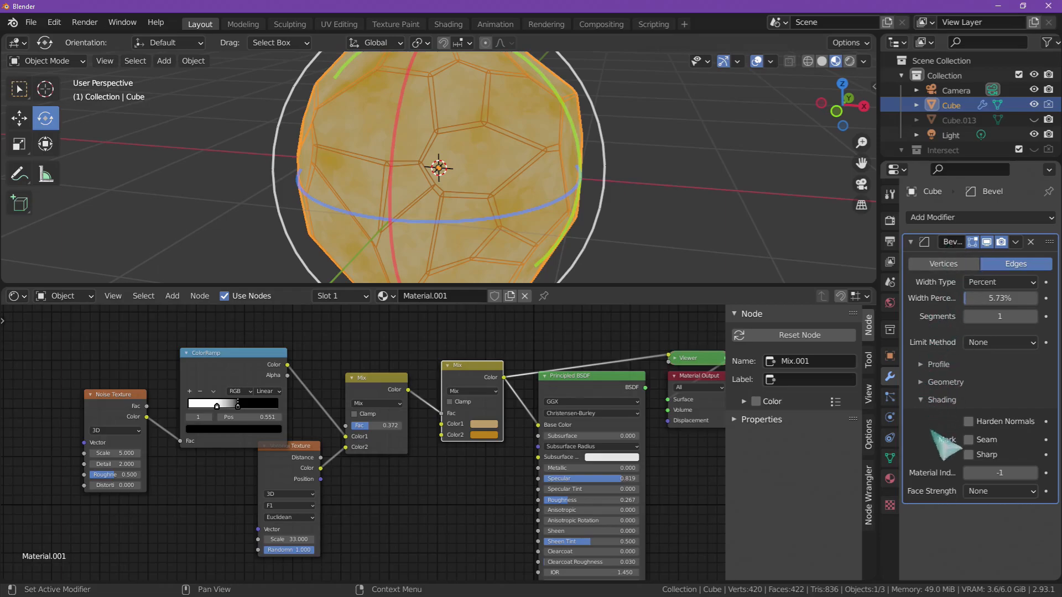
{"action": "left_click", "coordinate": [921, 400]}
{"action": "left_click", "coordinate": [922, 400]}
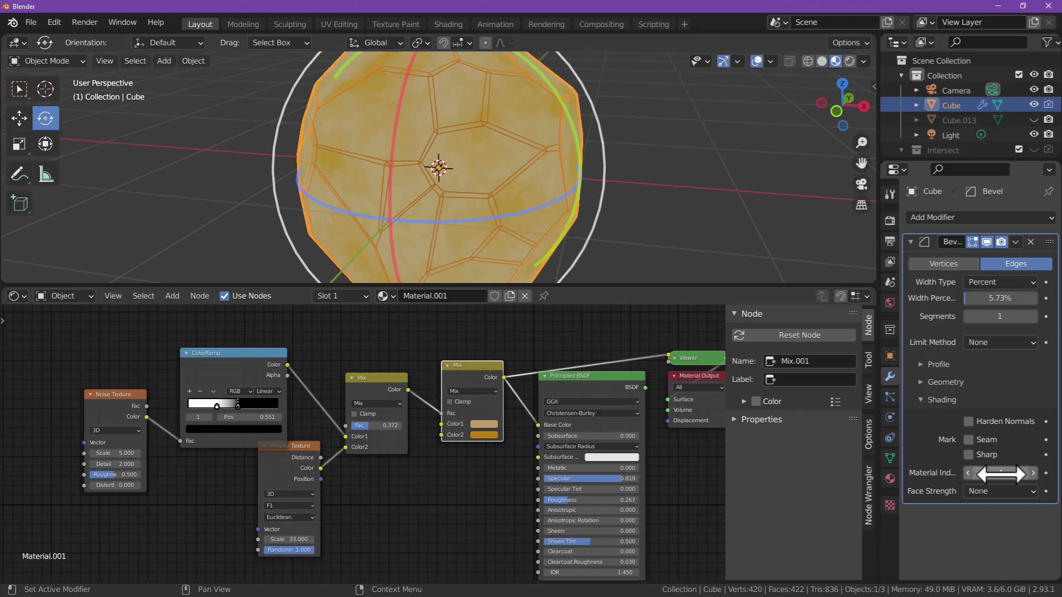
- Add a second material slot to the Cube and create a new material in it
{"action": "left_click", "coordinate": [890, 479]}
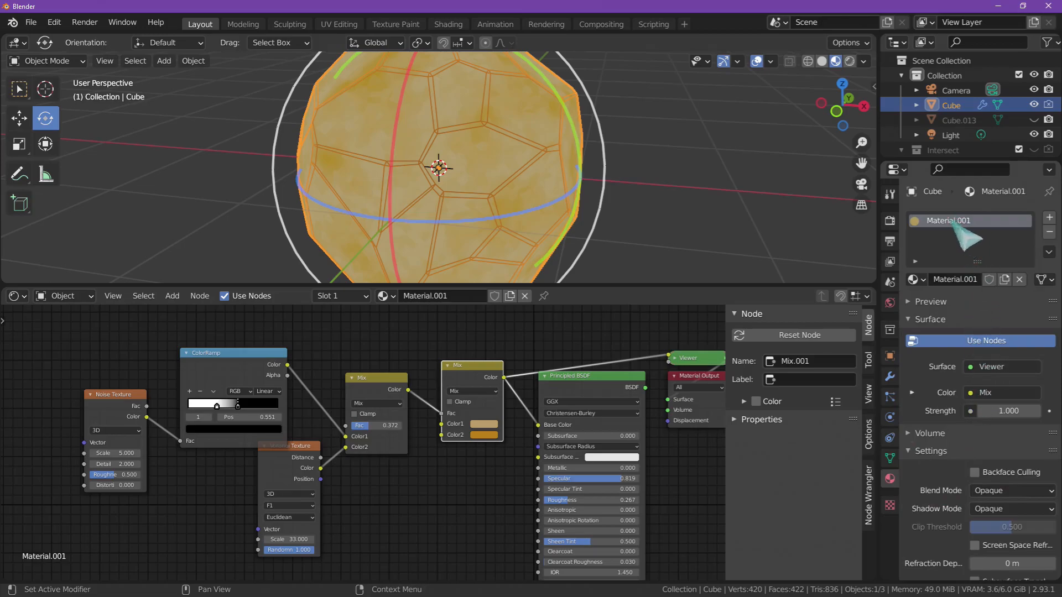
{"action": "left_click", "coordinate": [1049, 217]}
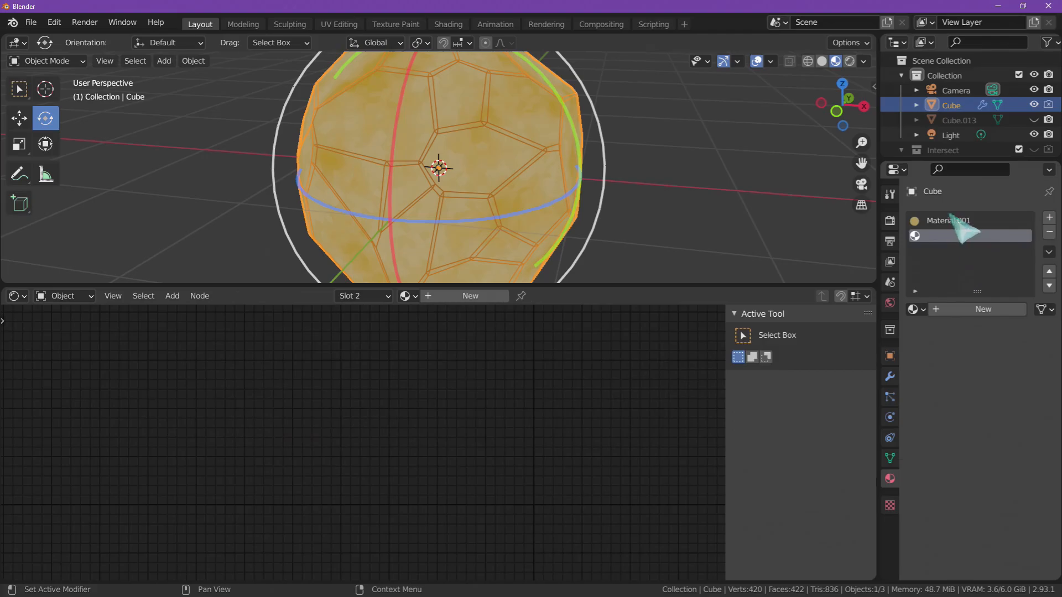
{"action": "left_click", "coordinate": [953, 220]}
{"action": "double_click", "coordinate": [957, 221]}
{"action": "left_click", "coordinate": [964, 242]}
{"action": "left_click", "coordinate": [943, 236]}
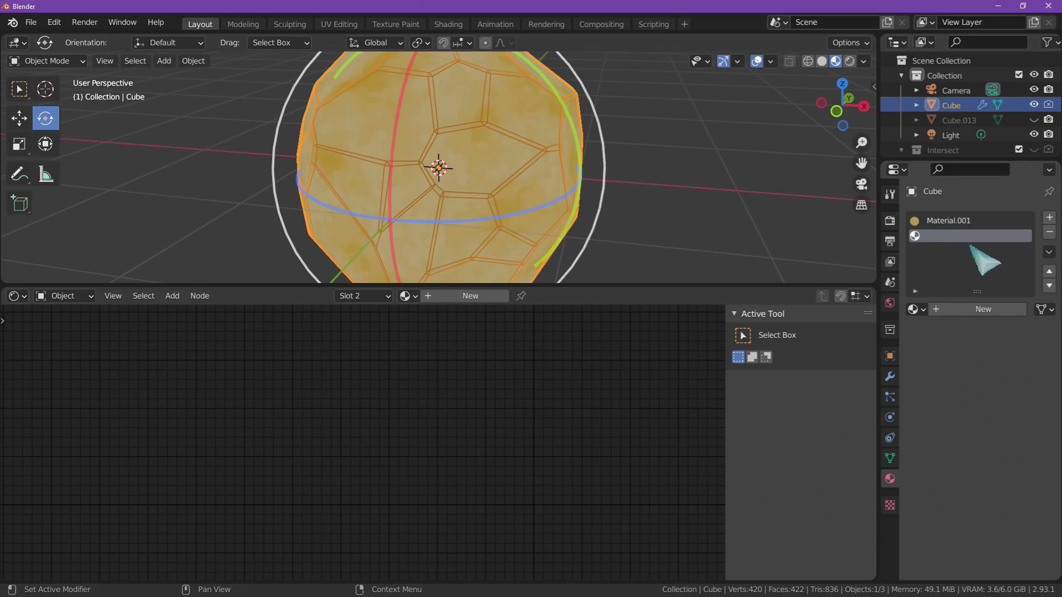
{"action": "left_click", "coordinate": [975, 309]}
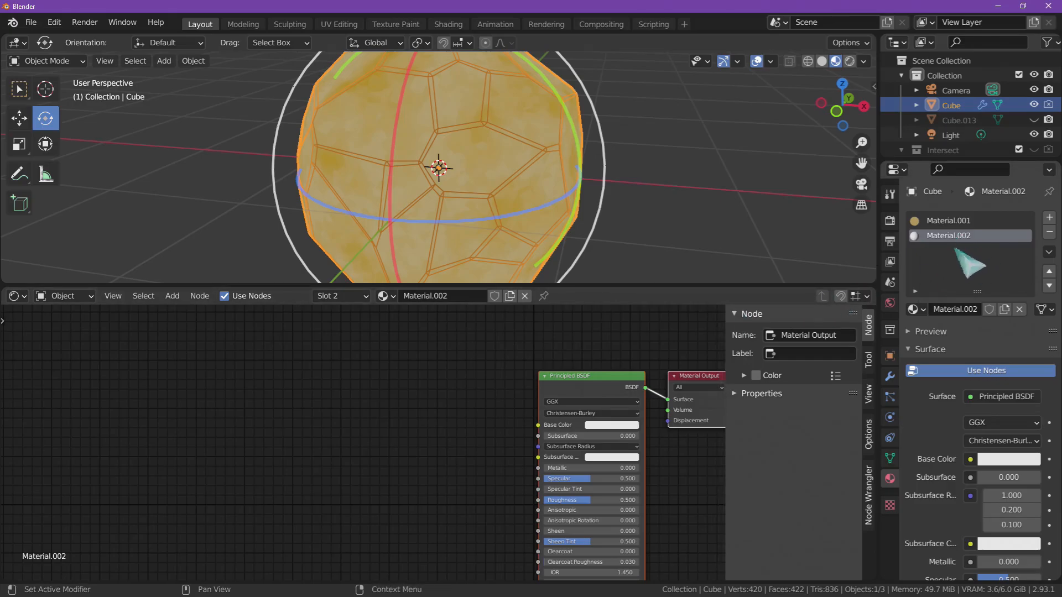
- Give the Cube's second material a bright yellow Emission color and an Emission Strength of 20.100
{"action": "left_click", "coordinate": [942, 221]}
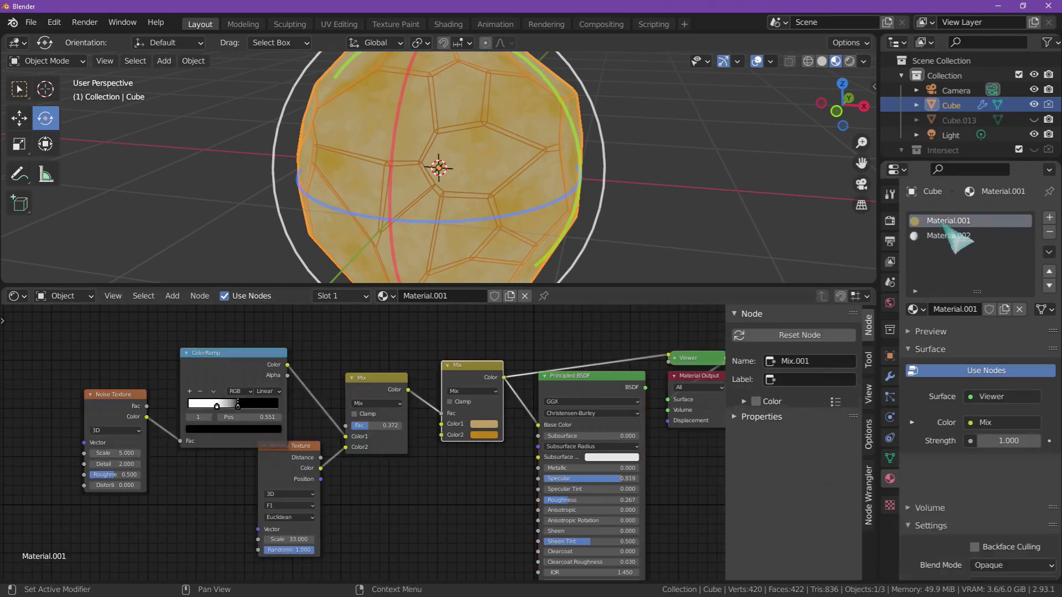
{"action": "left_click", "coordinate": [946, 234]}
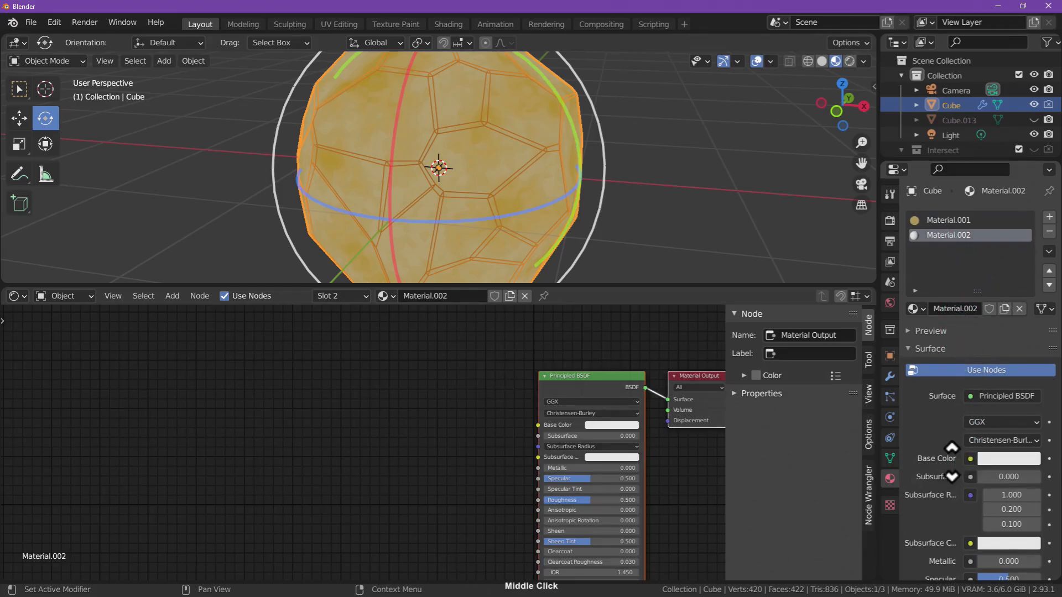
{"action": "middle_click_drag", "start_coordinate": [965, 468], "coordinate": [990, 318]}
{"action": "middle_click_drag", "start_coordinate": [965, 480], "coordinate": [964, 197]}
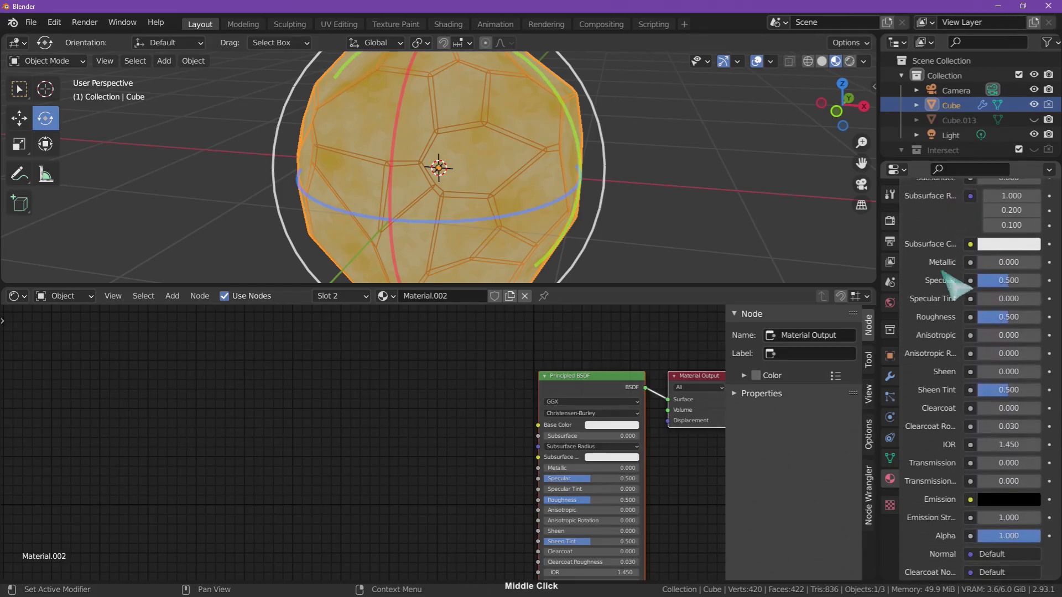
{"action": "left_click", "coordinate": [1007, 501]}
{"action": "left_click_drag", "start_coordinate": [1029, 395], "coordinate": [1047, 284]}
{"action": "left_click_drag", "start_coordinate": [954, 350], "coordinate": [938, 363]}
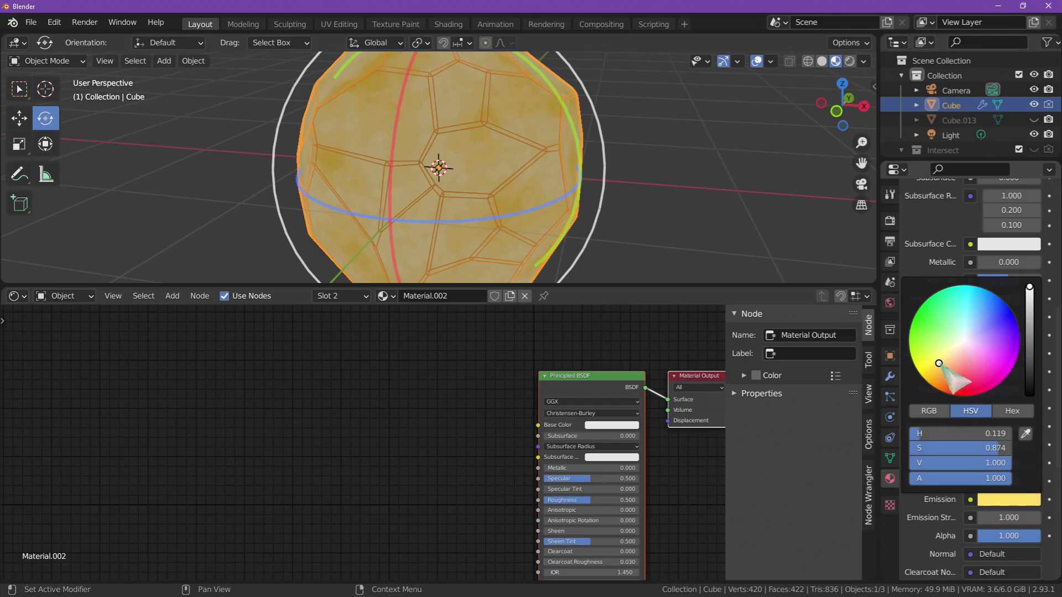
{"action": "left_click_drag", "start_coordinate": [962, 518], "coordinate": [938, 540]}
{"action": "mouse_move", "coordinate": [919, 407]}
{"action": "middle_mouse_down"}
{"action": "mouse_move", "coordinate": [929, 434]}
{"action": "mouse_move", "coordinate": [930, 405]}
{"action": "middle_mouse_up"}
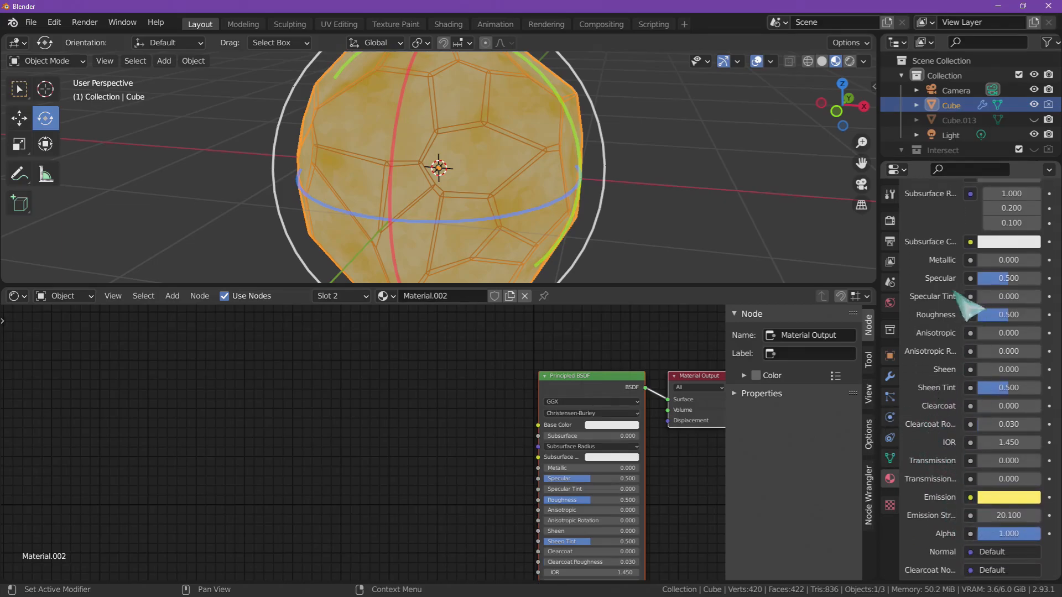
- Set the Bevel modifier's Material Index to 1 and deselect the sphere to check its edge bands
{"action": "left_click", "coordinate": [891, 376]}
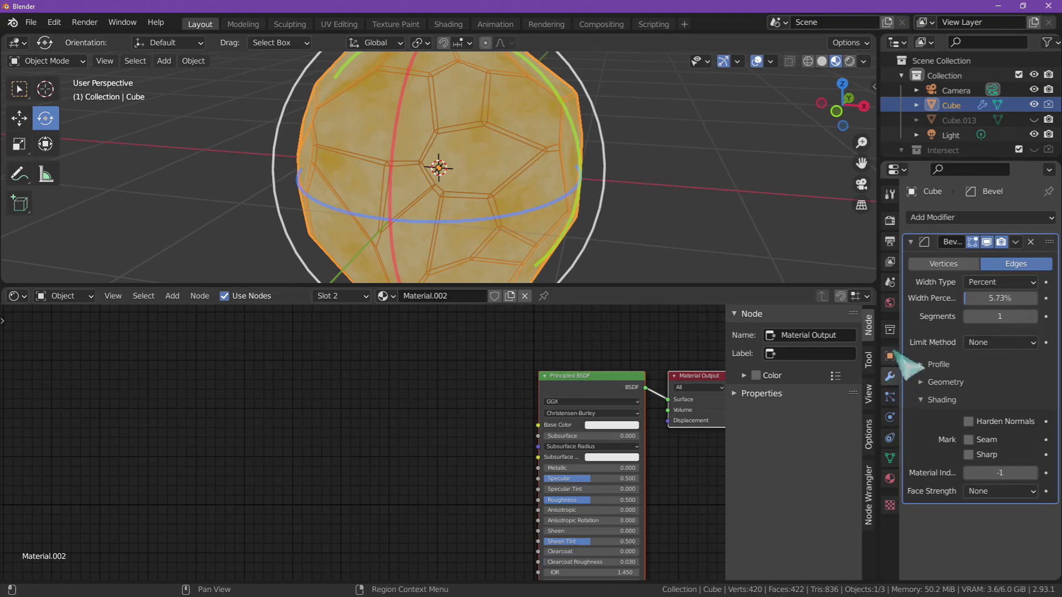
{"action": "left_click", "coordinate": [985, 473]}
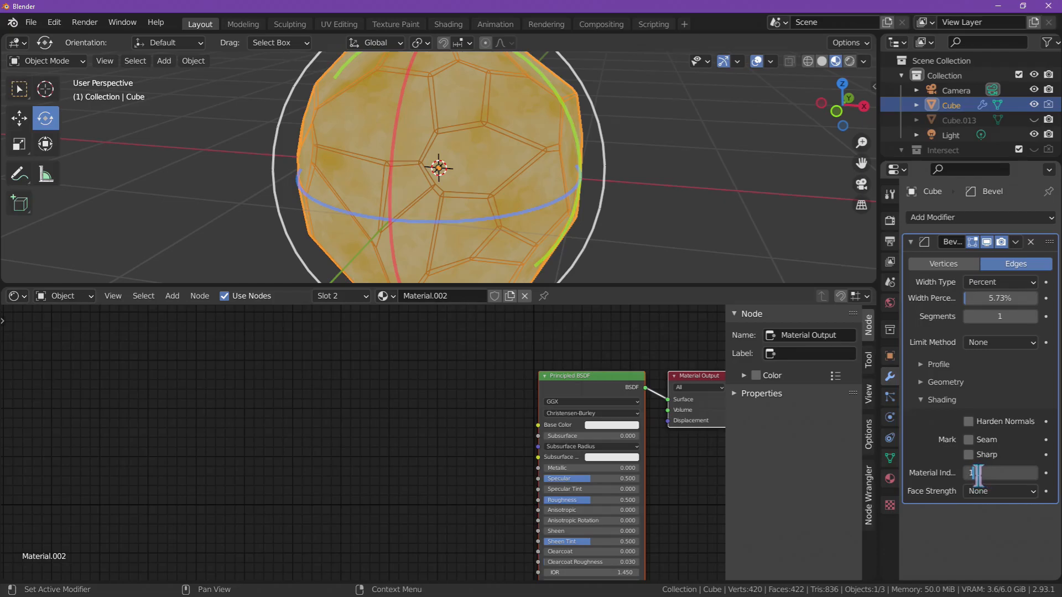
{"action": "type", "text": "1"}
{"action": "key", "text": "Return"}
{"action": "left_click", "coordinate": [730, 246]}
{"action": "middle_click_drag", "start_coordinate": [743, 254], "coordinate": [810, 189]}
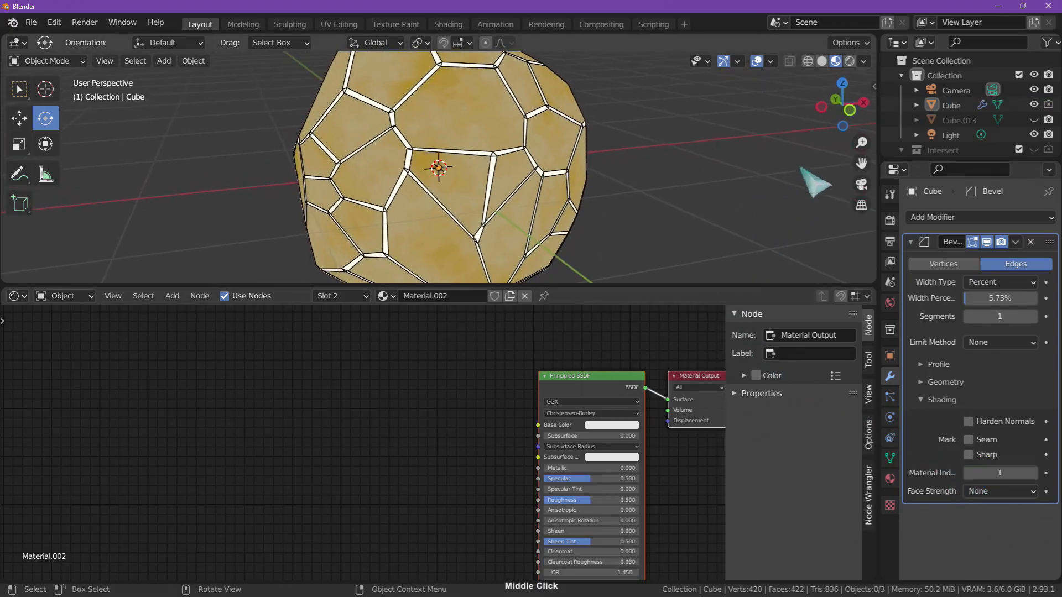
{"action": "mouse_move", "coordinate": [788, 128]}
{"action": "middle_mouse_down"}
{"action": "mouse_move", "coordinate": [774, 155]}
{"action": "mouse_move", "coordinate": [796, 119]}
{"action": "middle_mouse_up"}
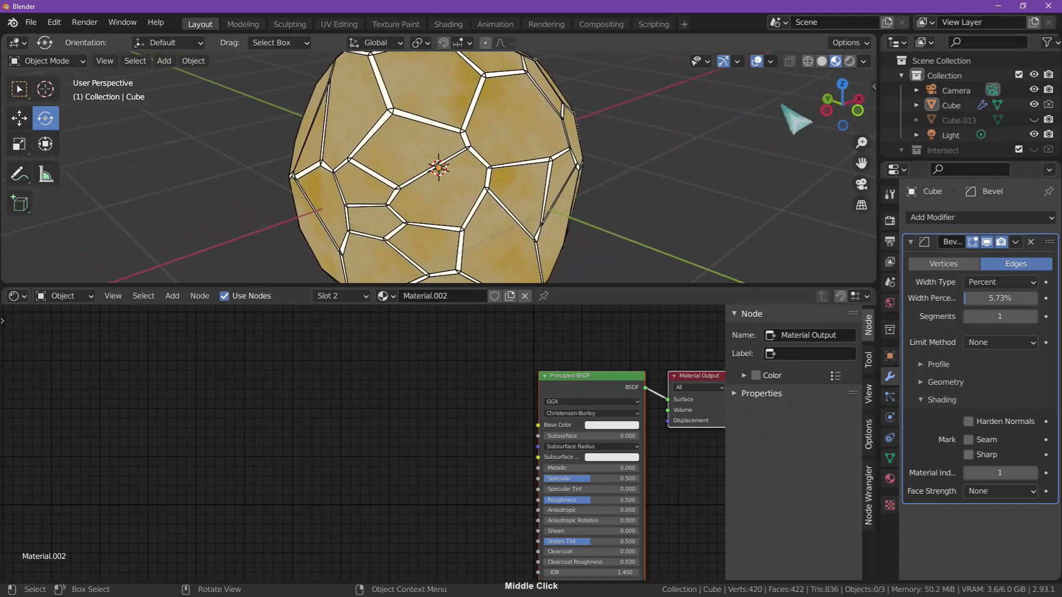
- Turn off the Wireframe overlay in the 3D viewport and look over the sphere's bright edges
{"action": "left_click", "coordinate": [770, 61]}
{"action": "left_click", "coordinate": [679, 324]}
{"action": "mouse_move", "coordinate": [645, 242]}
{"action": "middle_mouse_down"}
{"action": "mouse_move", "coordinate": [849, 236]}
{"action": "mouse_move", "coordinate": [711, 230]}
{"action": "mouse_move", "coordinate": [657, 249]}
{"action": "middle_mouse_up"}
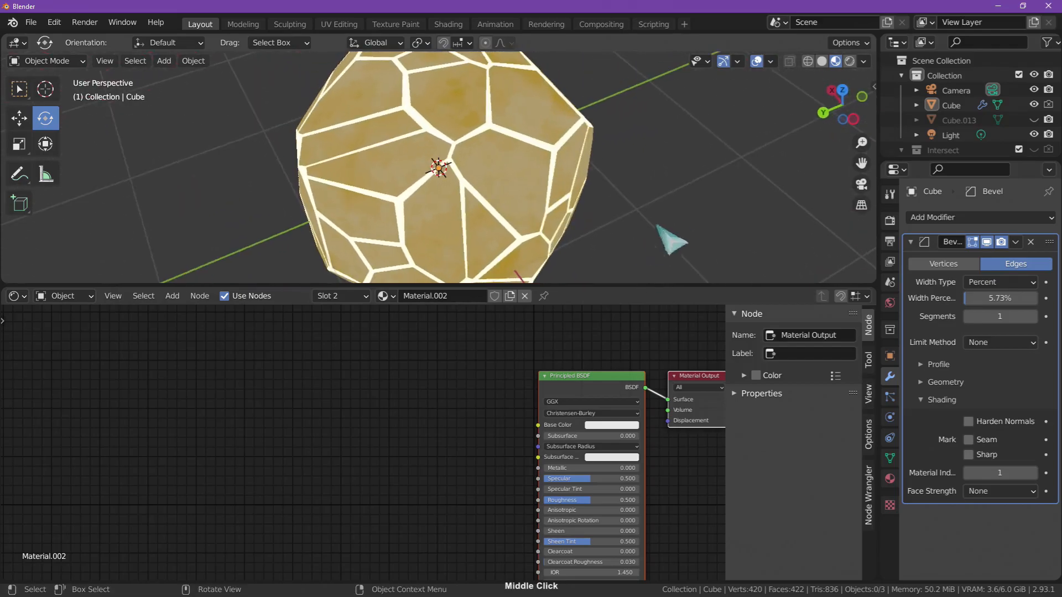
{"action": "middle_click_drag", "start_coordinate": [700, 205], "coordinate": [732, 213]}
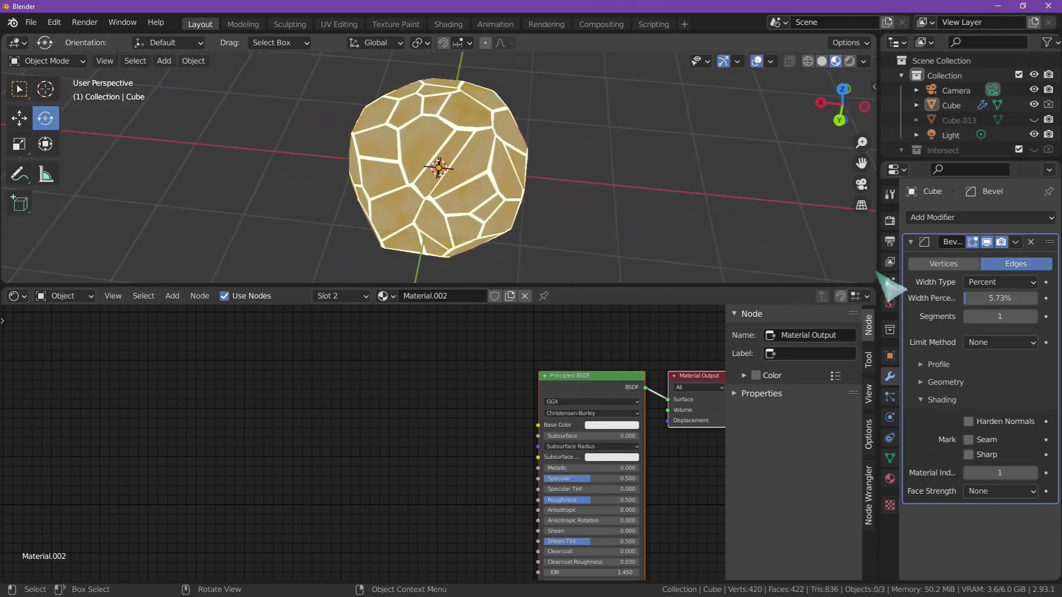
- Enable Bloom in the Eevee render settings and inspect its options and the glow around the sphere
{"action": "left_click", "coordinate": [891, 223]}
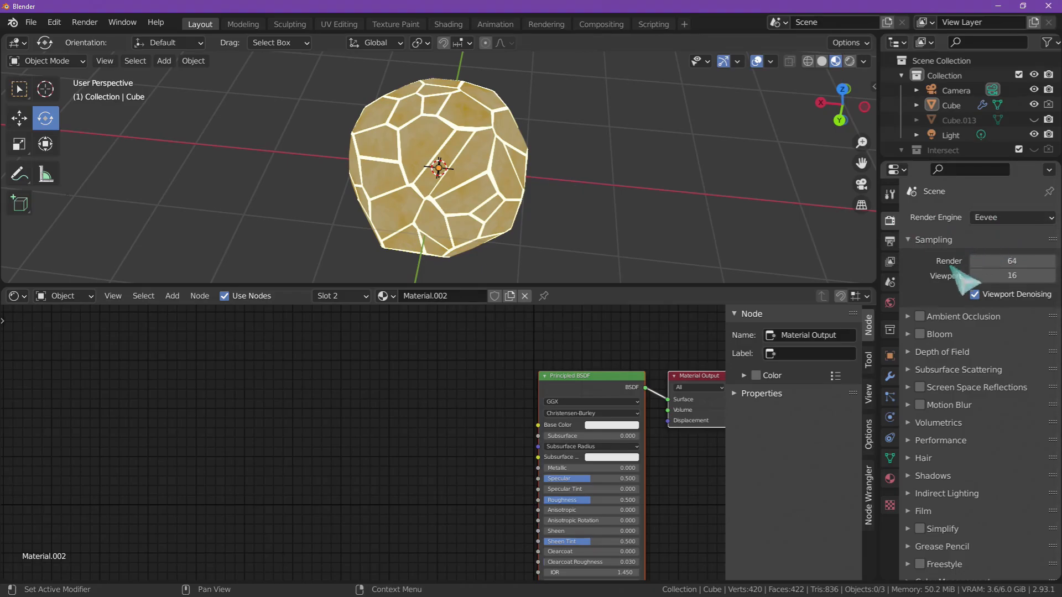
{"action": "left_click", "coordinate": [920, 334]}
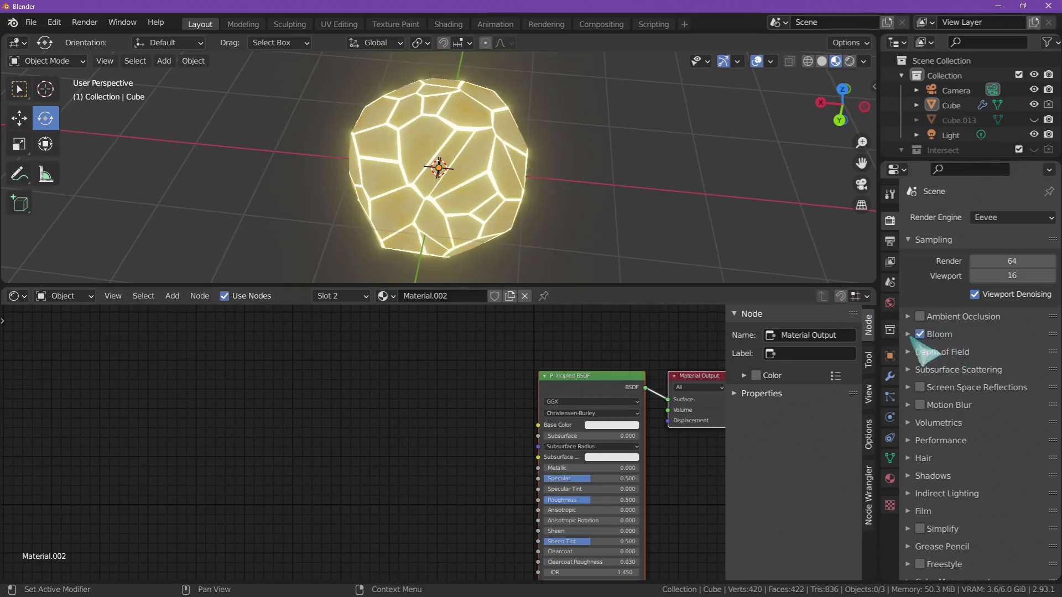
{"action": "left_click", "coordinate": [910, 336]}
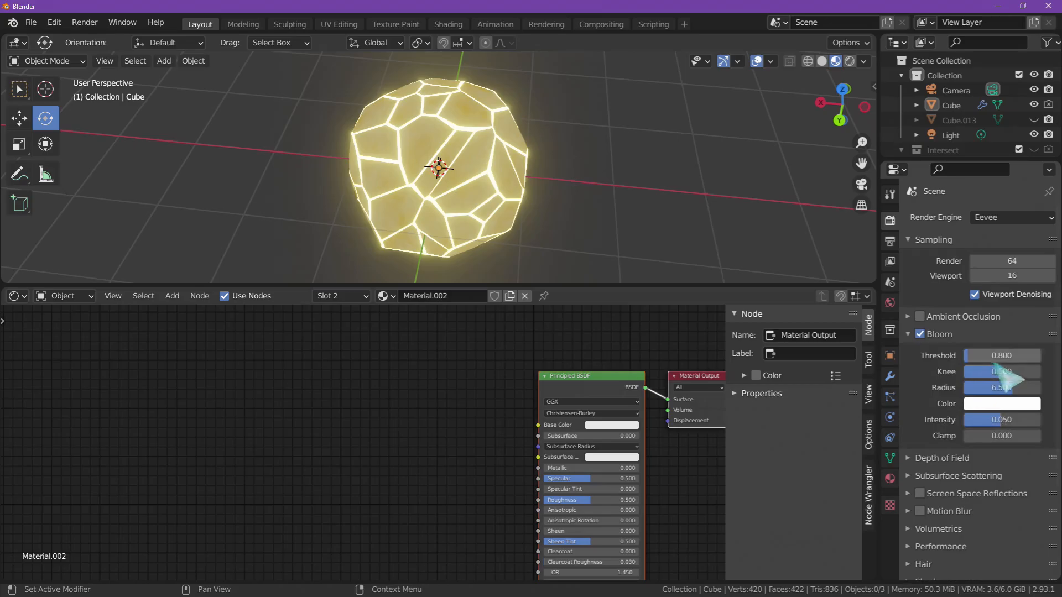
{"action": "left_click", "coordinate": [988, 371]}
{"action": "left_click", "coordinate": [930, 371]}
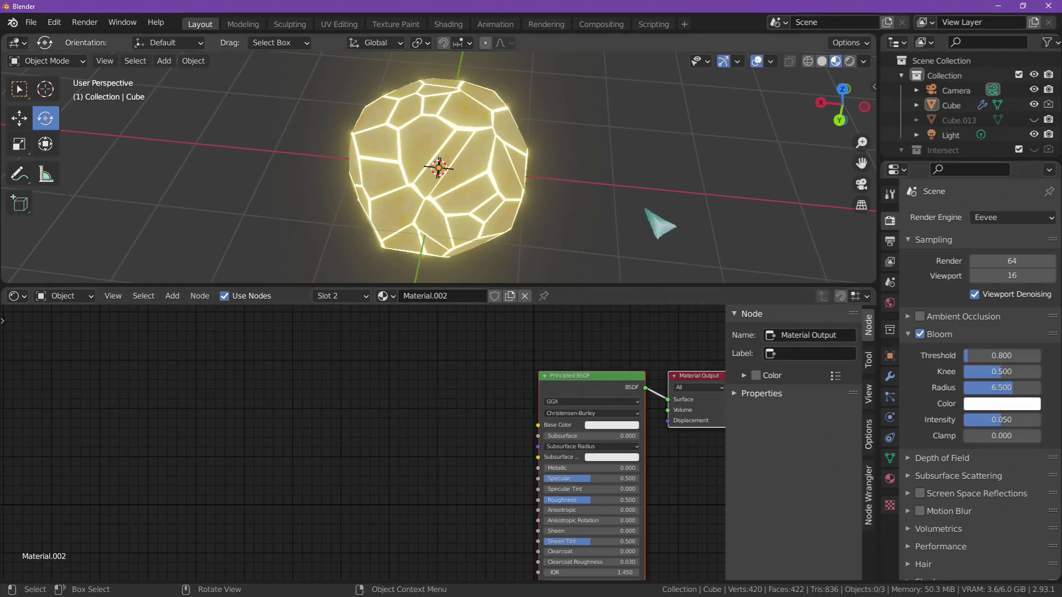
{"action": "middle_click_drag", "start_coordinate": [766, 237], "coordinate": [754, 271]}
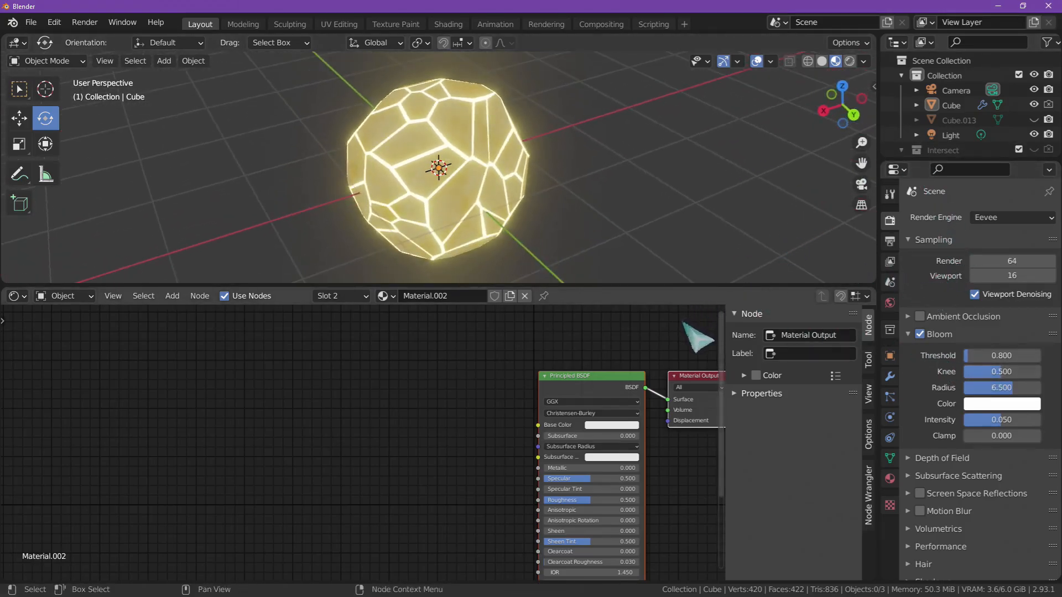
- Check the browser's reference music video, return to Blender and tint the World background color dark red
{"action": "key", "text": "alt+Tab"}
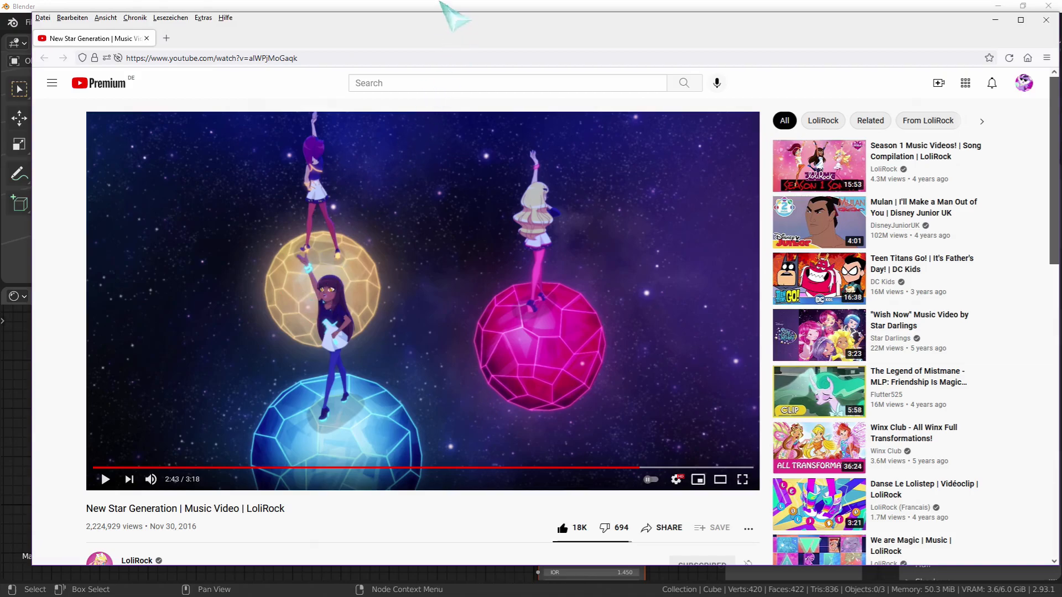
{"action": "left_click", "coordinate": [444, 9]}
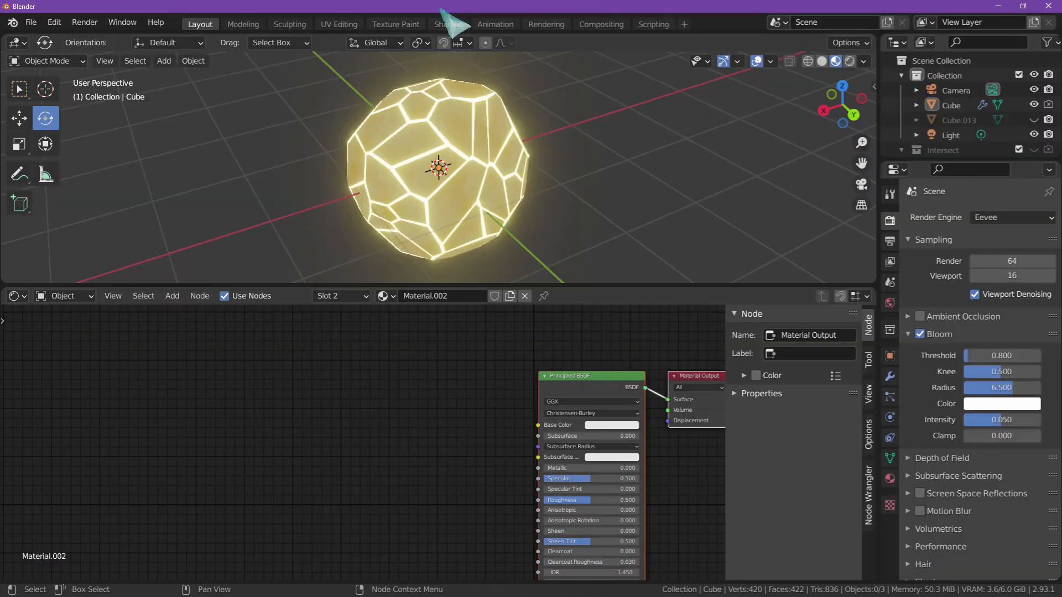
{"action": "left_click", "coordinate": [891, 302]}
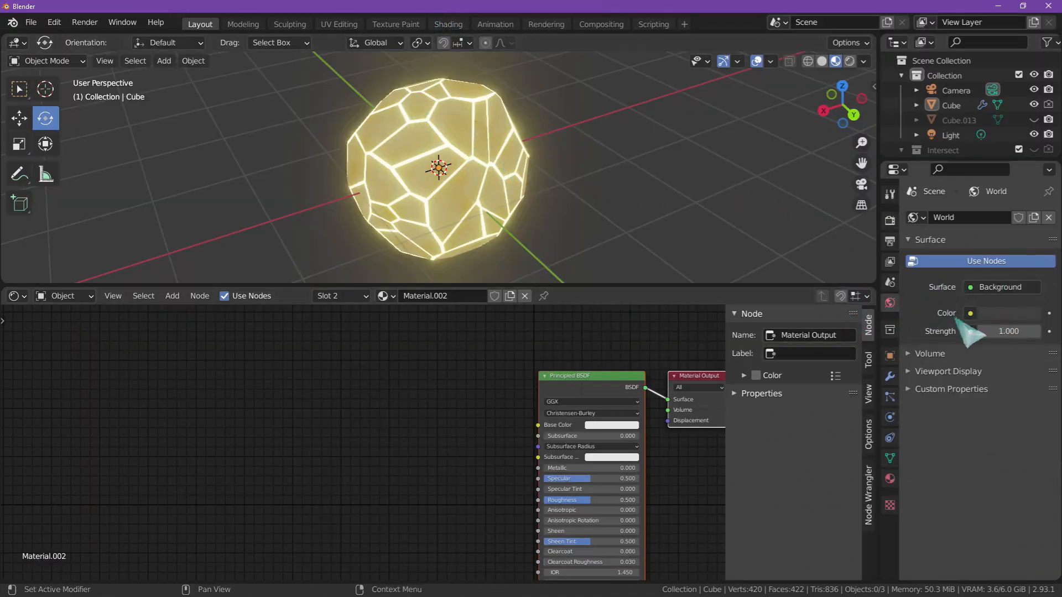
{"action": "left_click", "coordinate": [1004, 317]}
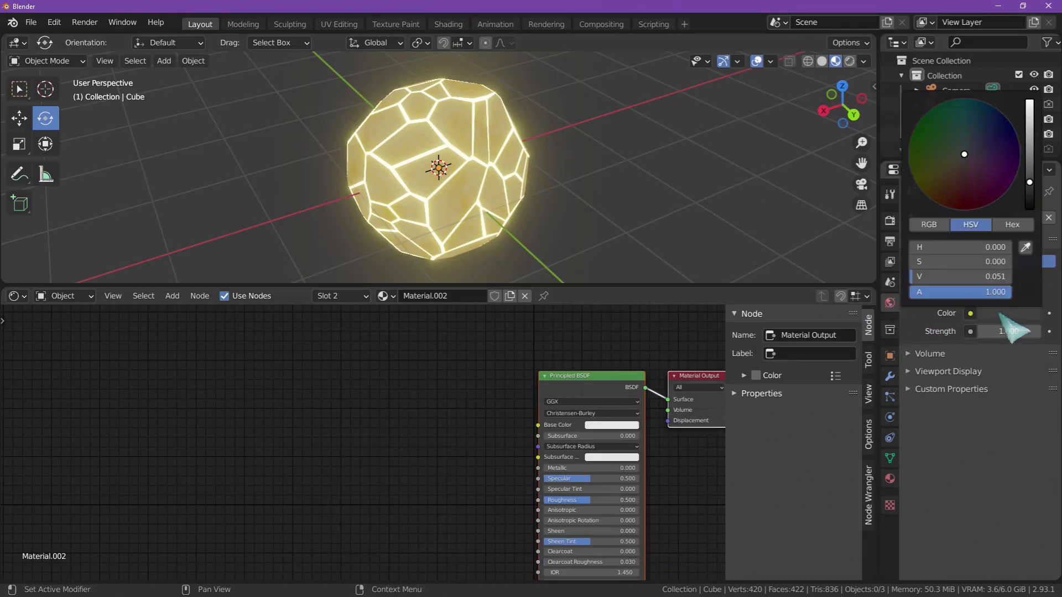
{"action": "left_click", "coordinate": [988, 135]}
{"action": "left_click_drag", "start_coordinate": [988, 136], "coordinate": [972, 174]}
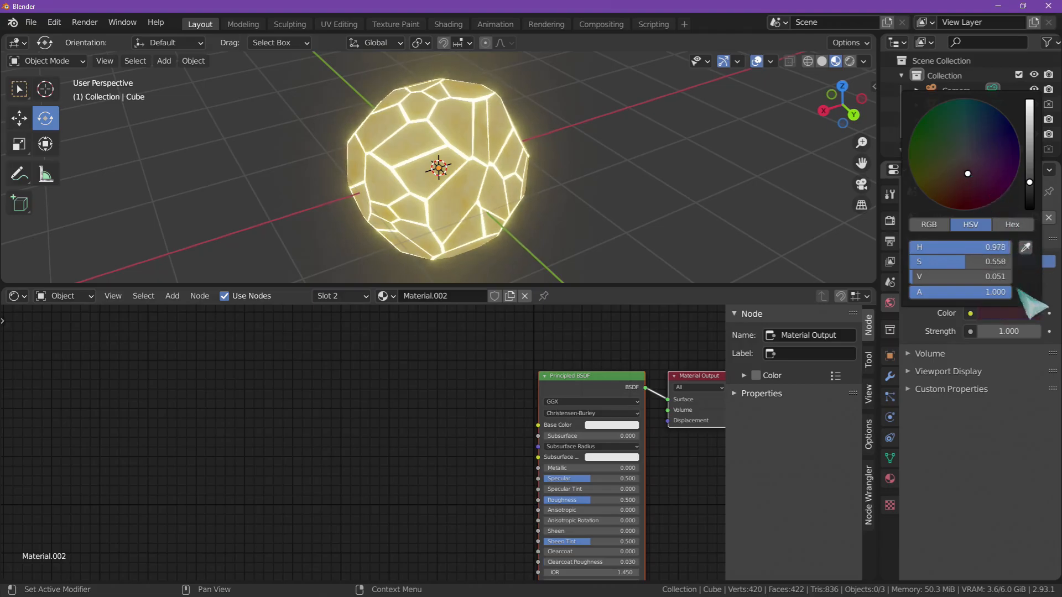
{"action": "left_click", "coordinate": [1025, 313]}
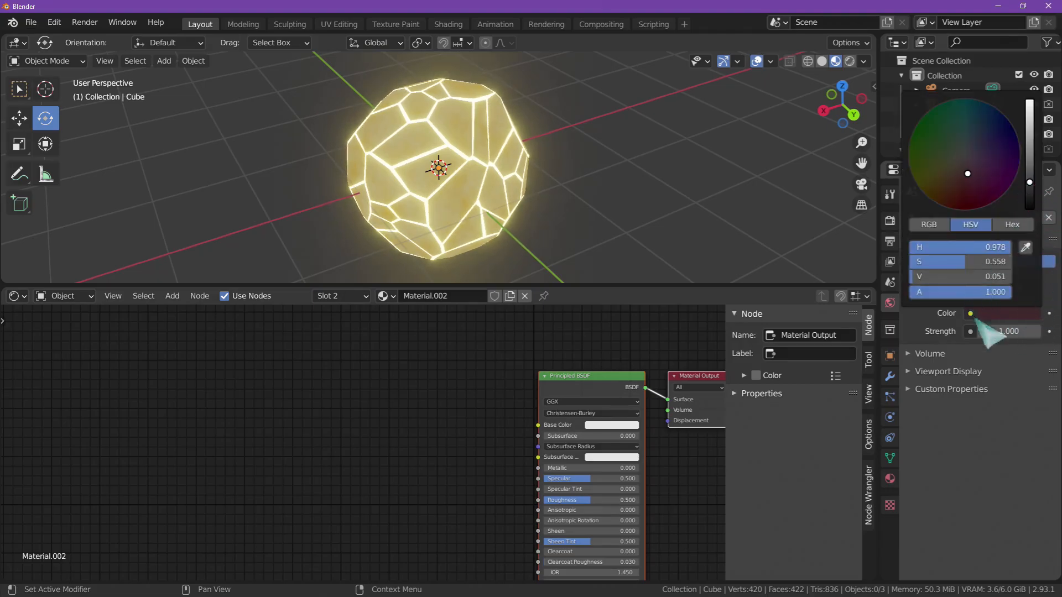
- Switch the 3D viewport to Rendered shading and hide its overlays and gizmos
{"action": "left_click", "coordinate": [948, 372]}
{"action": "left_click", "coordinate": [850, 60]}
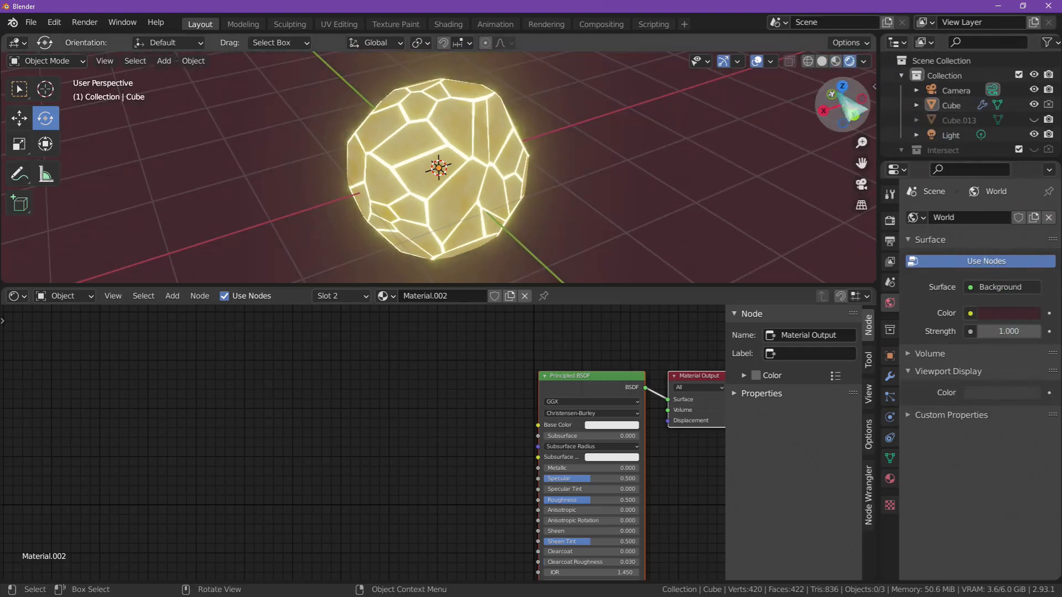
{"action": "mouse_move", "coordinate": [695, 178]}
{"action": "middle_mouse_down"}
{"action": "mouse_move", "coordinate": [810, 118]}
{"action": "mouse_move", "coordinate": [813, 171]}
{"action": "mouse_move", "coordinate": [711, 254]}
{"action": "mouse_move", "coordinate": [798, 64]}
{"action": "middle_mouse_up"}
{"action": "middle_click_drag", "start_coordinate": [713, 111], "coordinate": [636, 185], "text": "ctrl"}
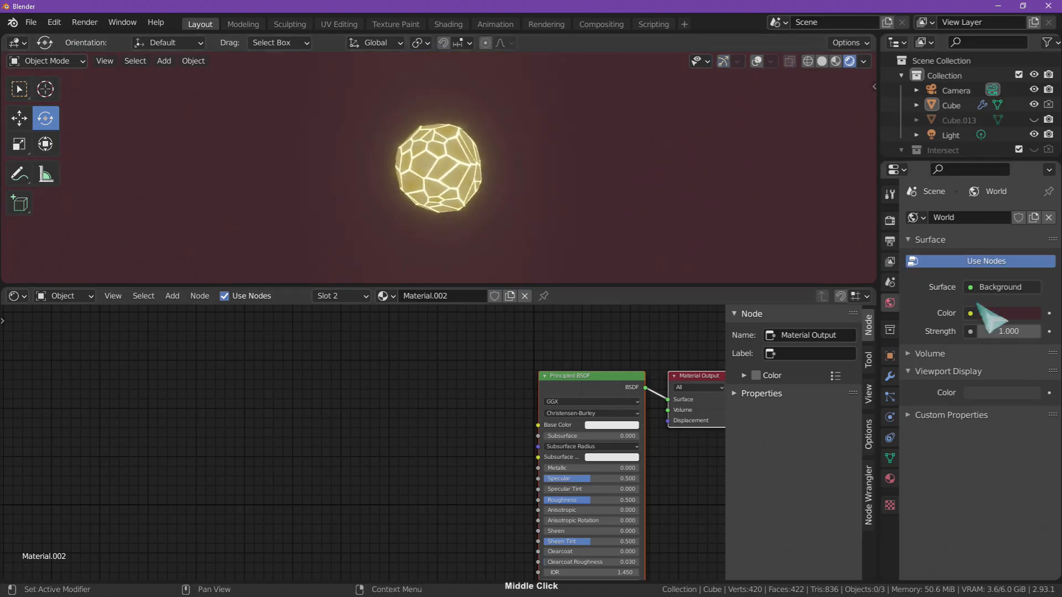
- Change the World background color to dark blue and compare the look with the browser's reference music video
{"action": "left_click", "coordinate": [1018, 314]}
{"action": "mouse_move", "coordinate": [988, 159]}
{"action": "left_mouse_down"}
{"action": "mouse_move", "coordinate": [1003, 147]}
{"action": "mouse_move", "coordinate": [982, 145]}
{"action": "left_mouse_up"}
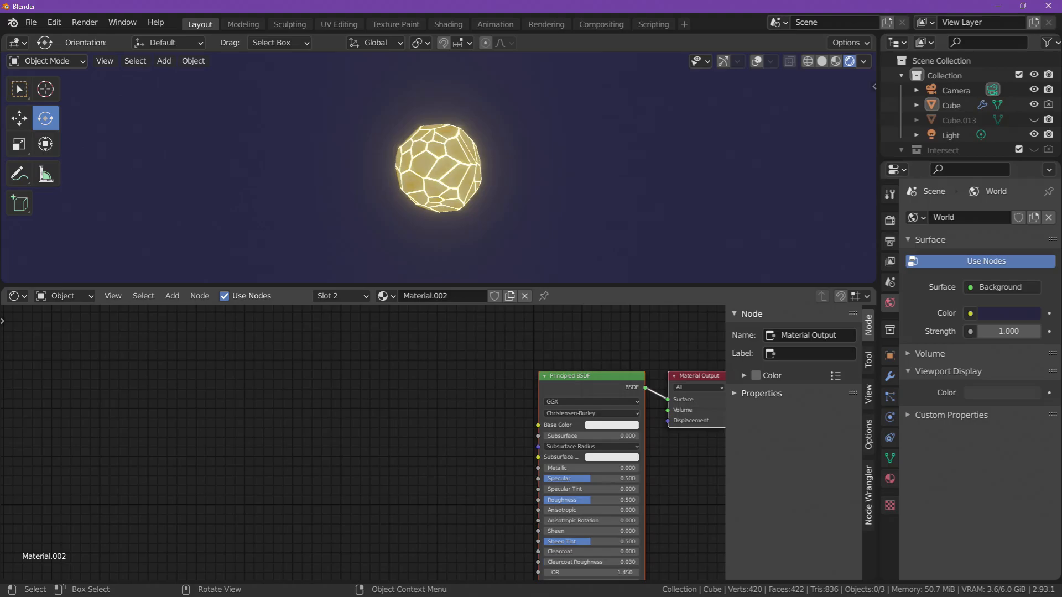
{"action": "key", "text": "alt+Tab"}
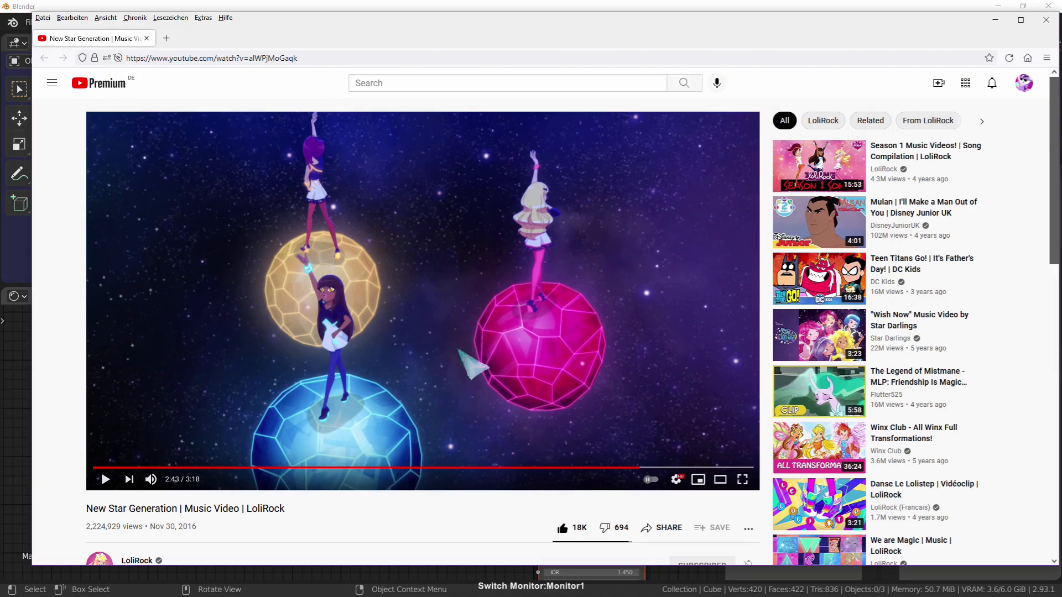
{"action": "key", "text": "alt+Tab"}
- Enlarge the 3D viewport area and view the glowing sphere up close
{"action": "mouse_move", "coordinate": [510, 201]}
{"action": "middle_mouse_down"}
{"action": "mouse_move", "coordinate": [600, 186]}
{"action": "mouse_move", "coordinate": [569, 199]}
{"action": "mouse_move", "coordinate": [604, 209]}
{"action": "mouse_move", "coordinate": [514, 218]}
{"action": "middle_mouse_up"}
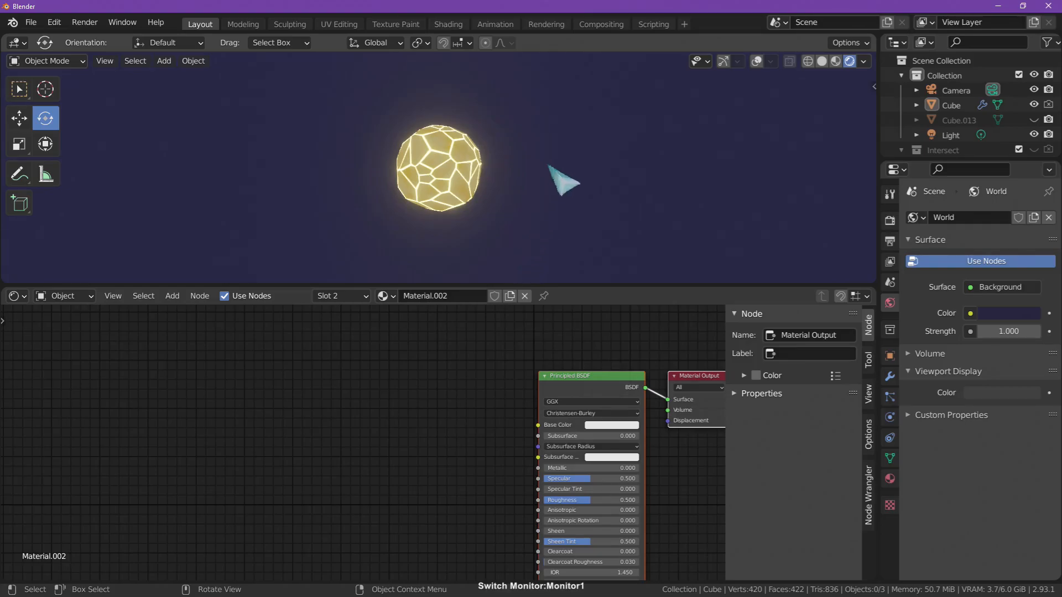
{"action": "middle_click_drag", "start_coordinate": [543, 244], "coordinate": [719, 217], "text": "ctrl"}
{"action": "left_click_drag", "start_coordinate": [600, 284], "coordinate": [600, 323]}
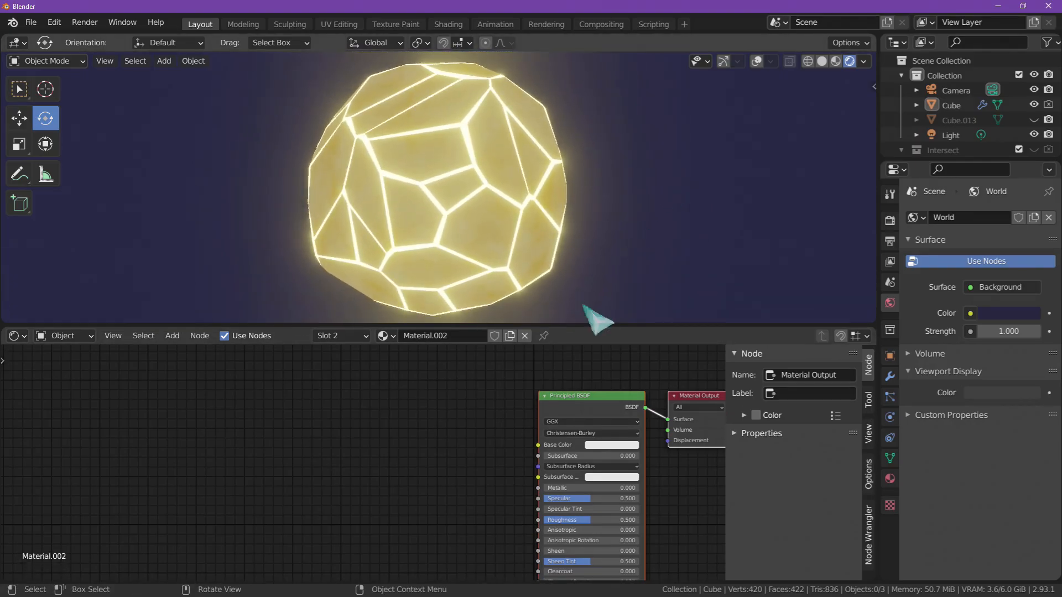